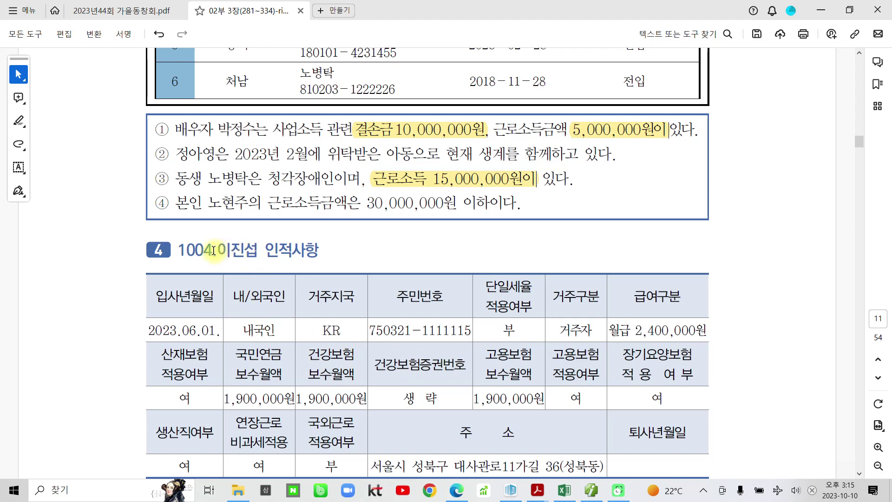
# Highlight the section 4 heading for employee 1004 in yellow, then start a new employee row in SmartA.
pyautogui.tripleClick(214, 251)
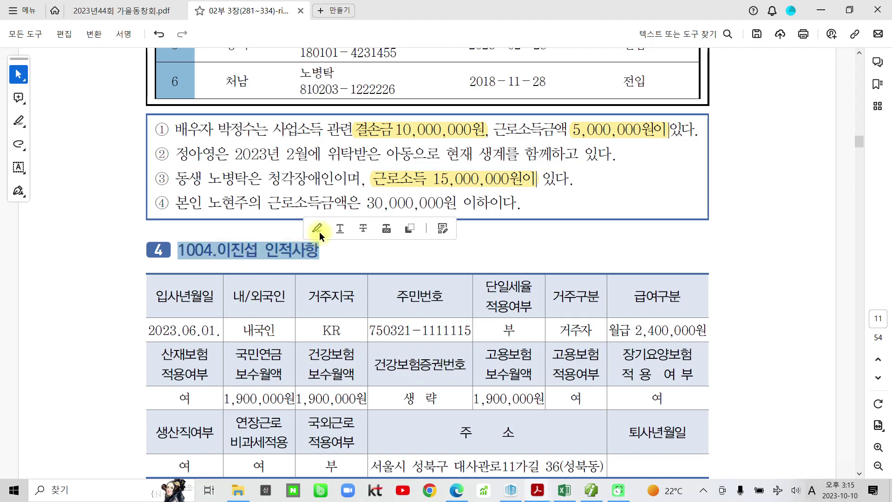
pyautogui.click(317, 228)
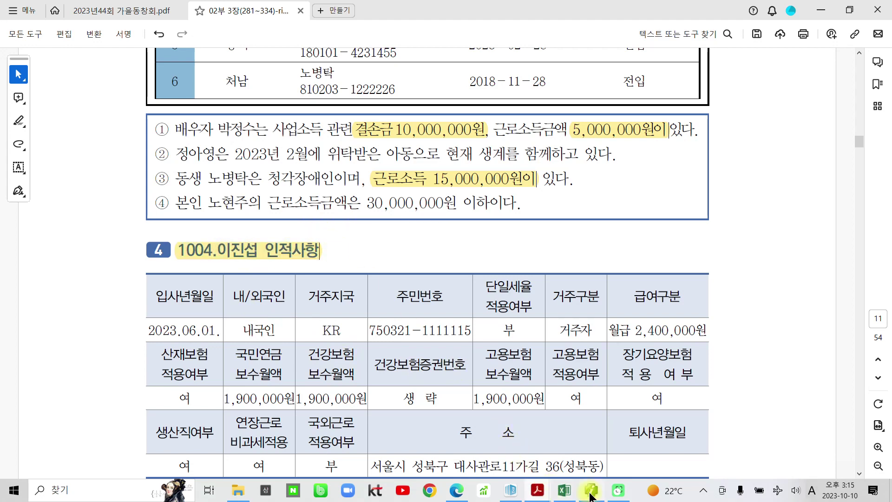
pyautogui.click(591, 490)
pyautogui.click(79, 134)
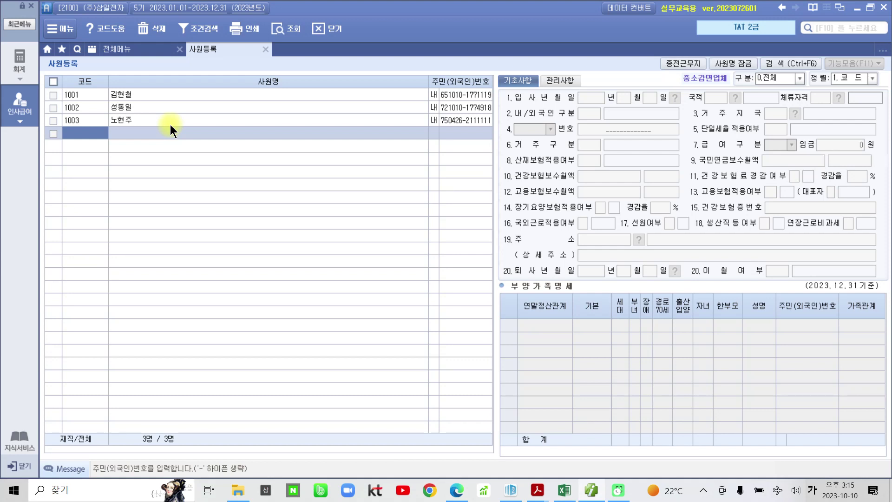
# Register employee code 1004 as 0.내국인 with the employee's name and resident registration number.
pyautogui.write('1004')
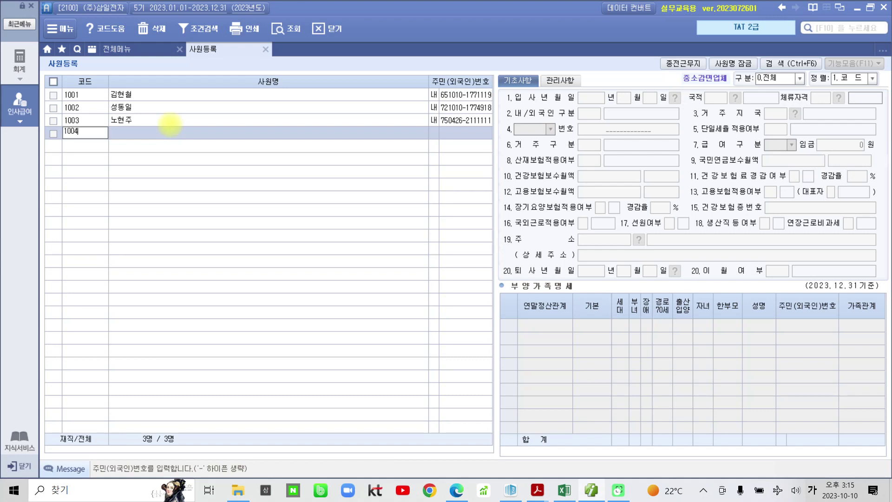
pyautogui.press('Return')
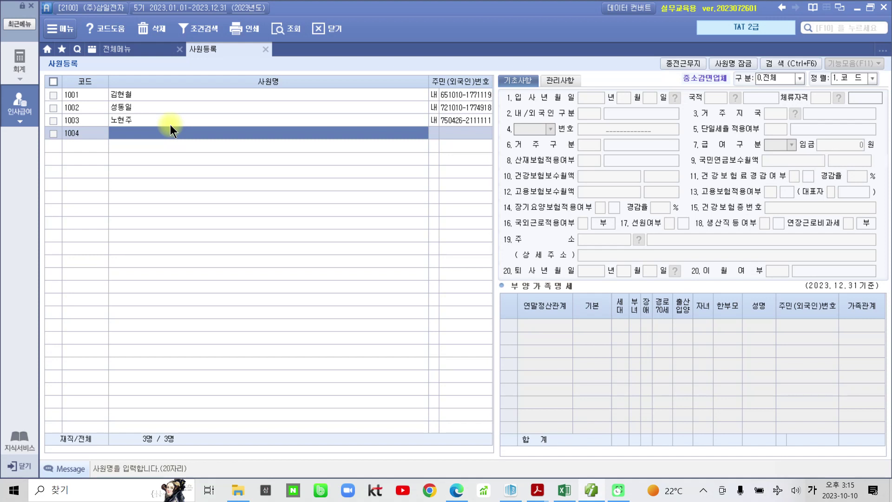
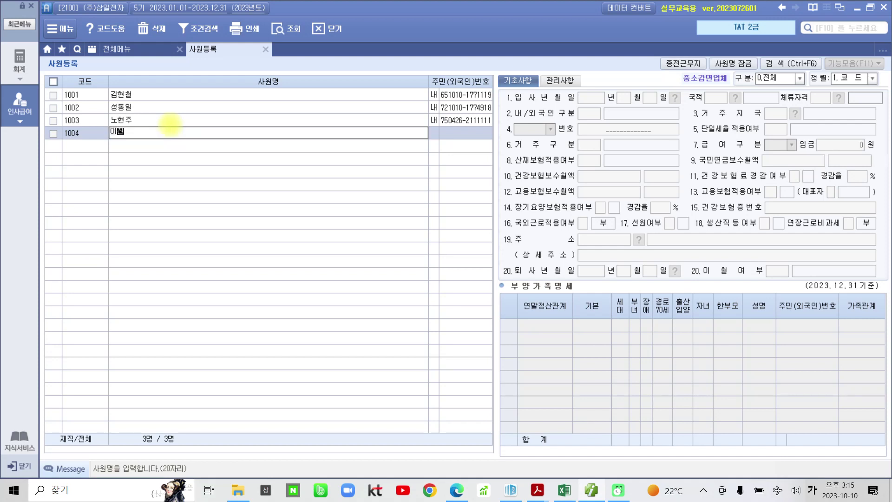
pyautogui.press('Return')
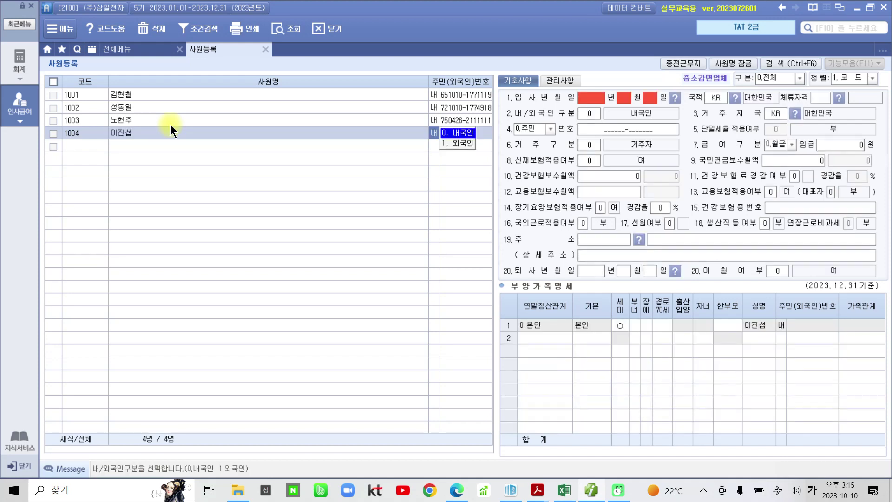
pyautogui.press('Return')
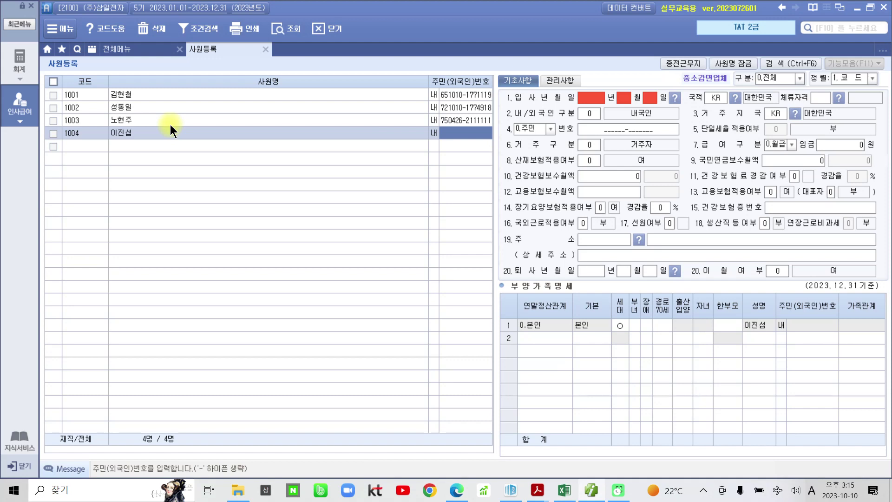
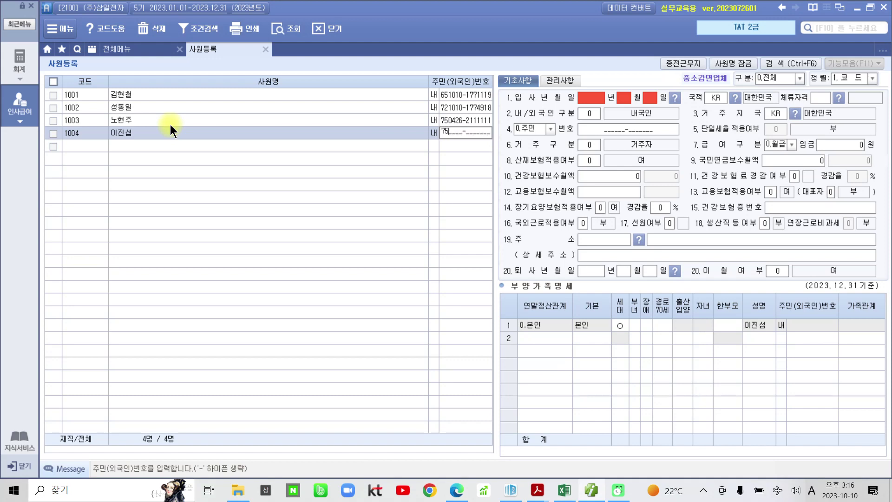
pyautogui.press('Return')
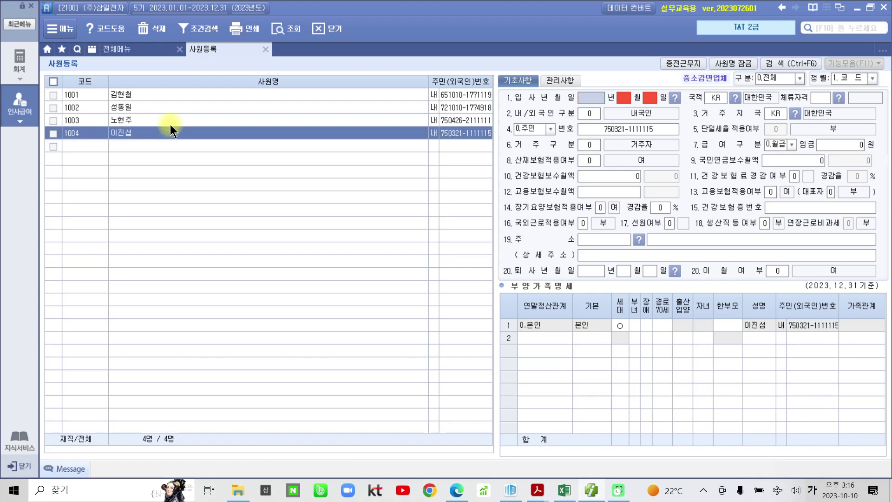
# Enter hire date 2023.06.01 and monthly wage 2,400,000, keeping industrial accident insurance applicable.
pyautogui.write('2023 년 ')
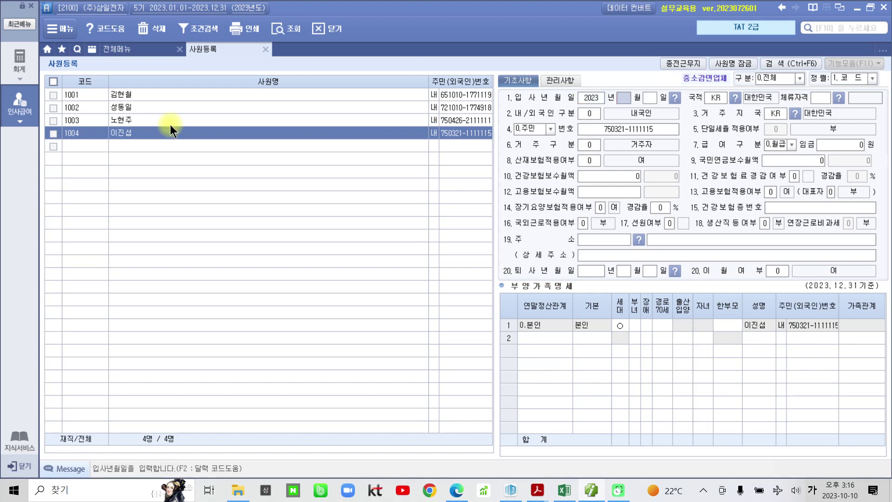
pyautogui.write('06 월 01')
pyautogui.press('Return')
pyautogui.press('Return')
pyautogui.press('Return')
pyautogui.press('Return')
pyautogui.press('Return')
pyautogui.press('Return')
pyautogui.press('Return')
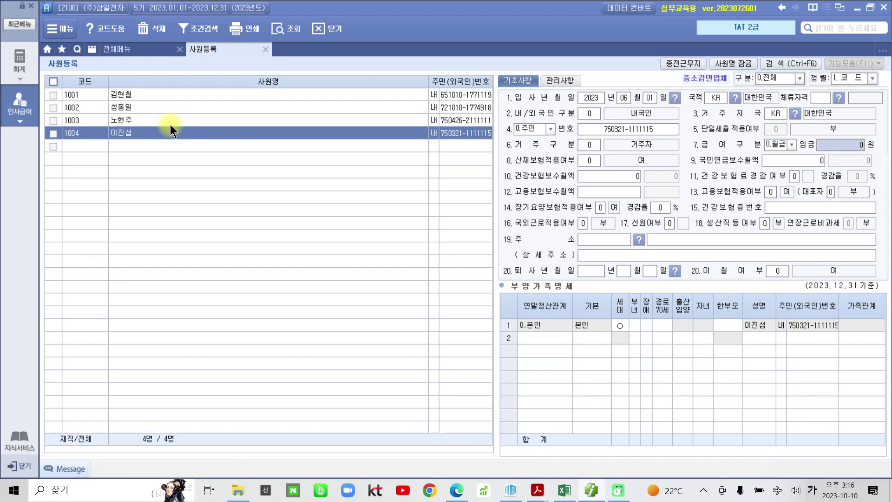
pyautogui.write('2,400,000')
pyautogui.press('Return')
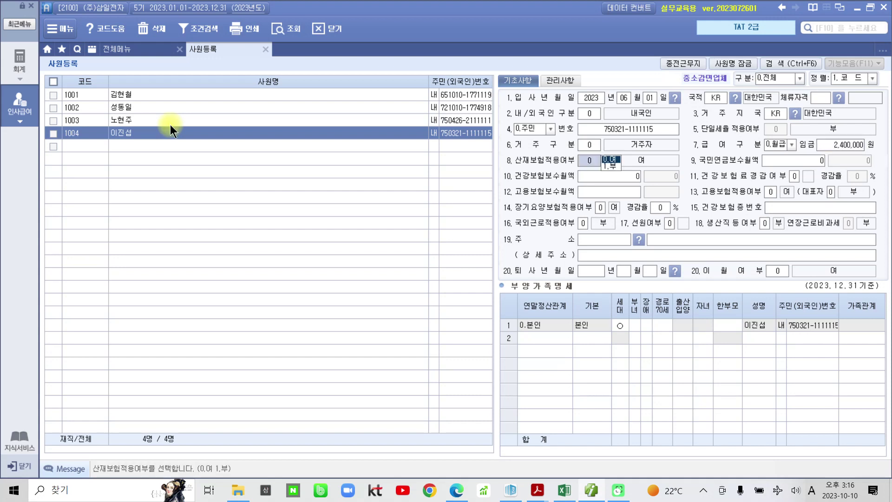
pyautogui.press('Return')
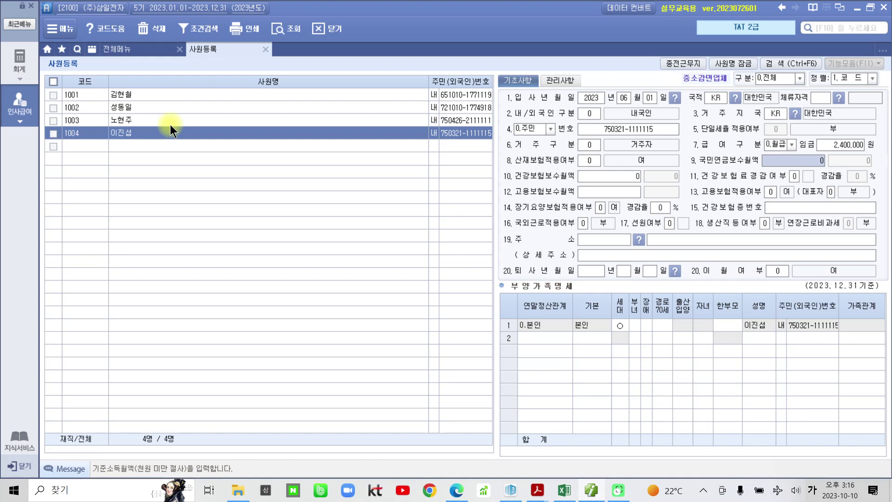
# Set the 1,900,000 insurance bases, overseas work and seafarer to no, and production worker to 1.여.
pyautogui.write('1')
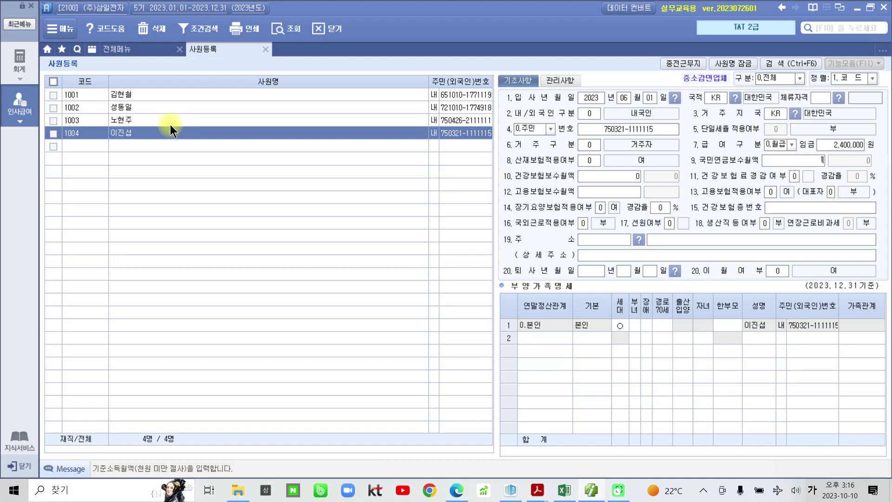
pyautogui.write(',900,000')
pyautogui.press('Return')
pyautogui.press('Return')
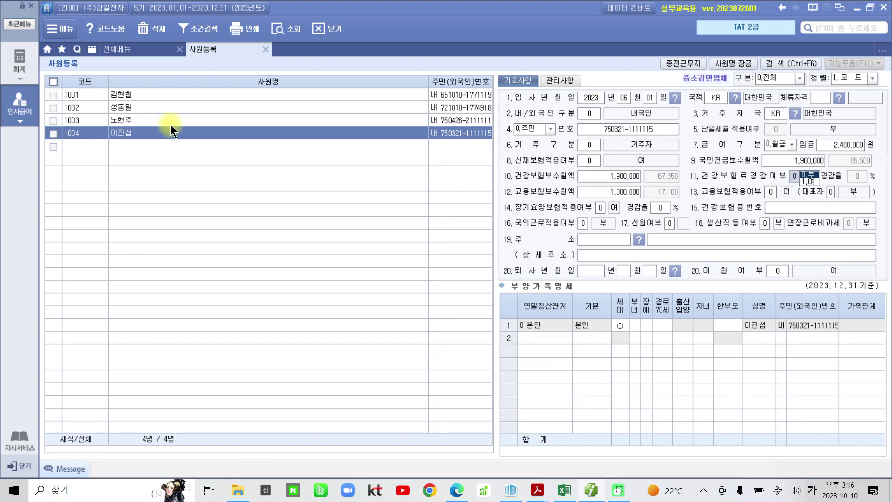
pyautogui.press('Return')
pyautogui.press('Return')
pyautogui.press('Return')
pyautogui.press('Return')
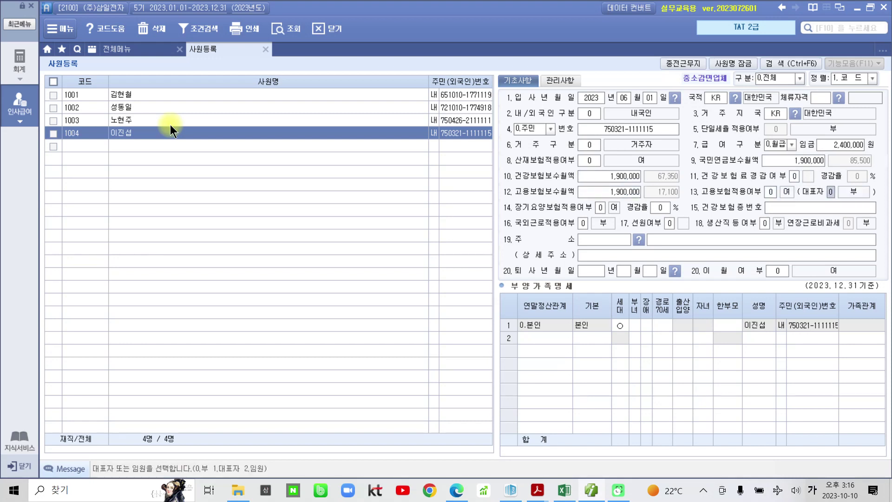
pyautogui.press('Return')
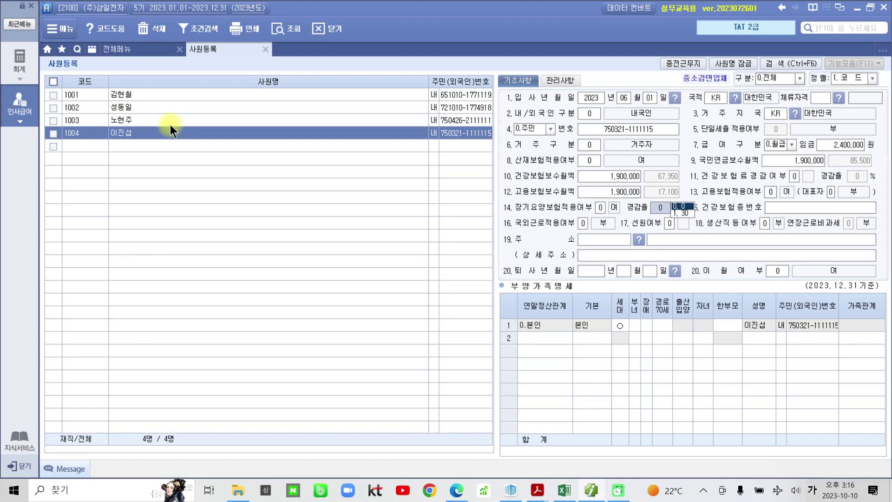
pyautogui.press('Return')
pyautogui.press('Return')
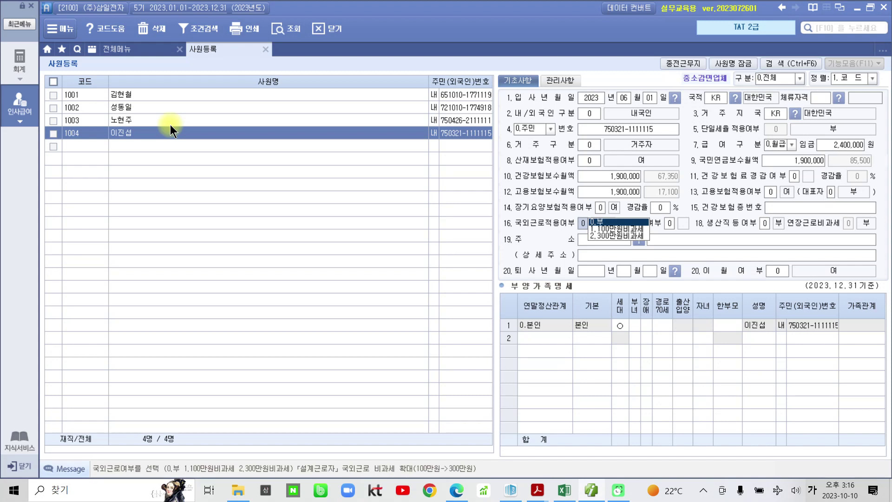
pyautogui.press('Return')
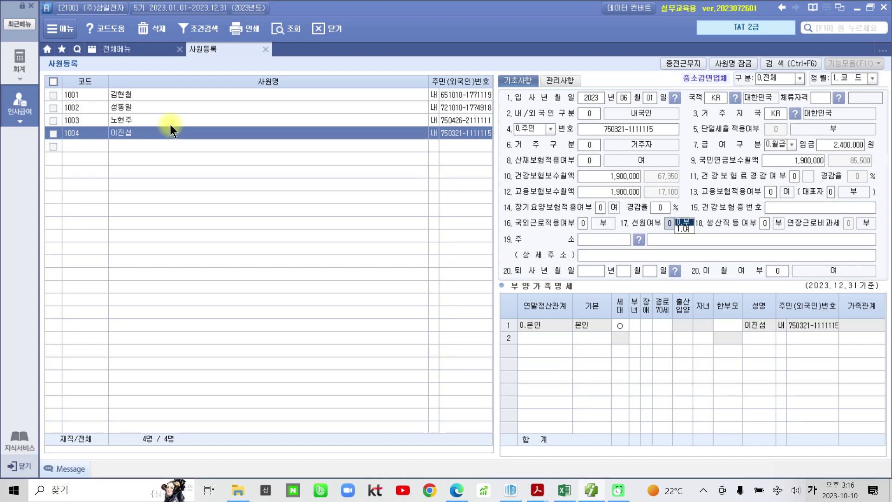
pyautogui.press('Return')
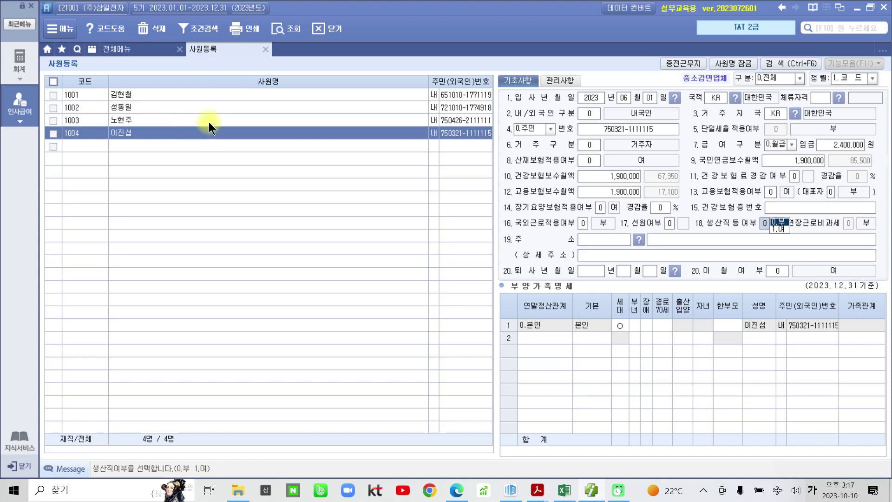
pyautogui.click(779, 227)
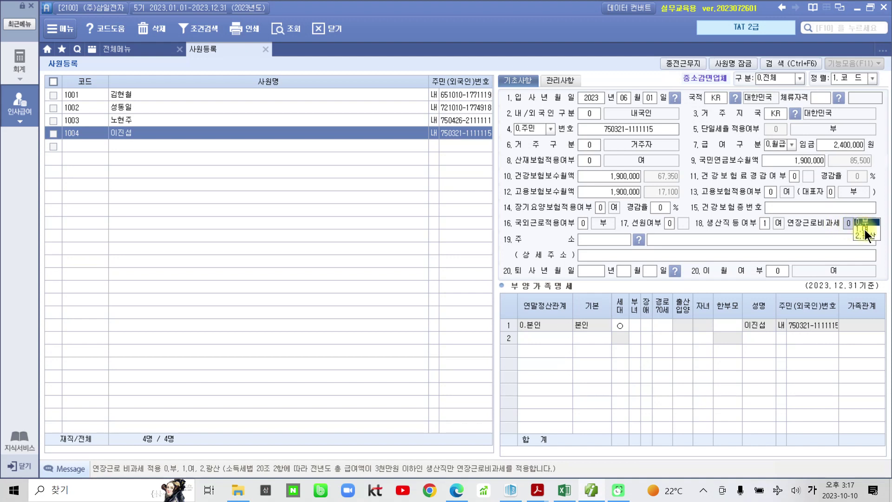
# Highlight the page 292 note that last year's total pay was 28,000,000원, then return to SmartA.
pyautogui.click(538, 491)
pyautogui.click(575, 456)
pyautogui.scroll(-10, 576, 439)
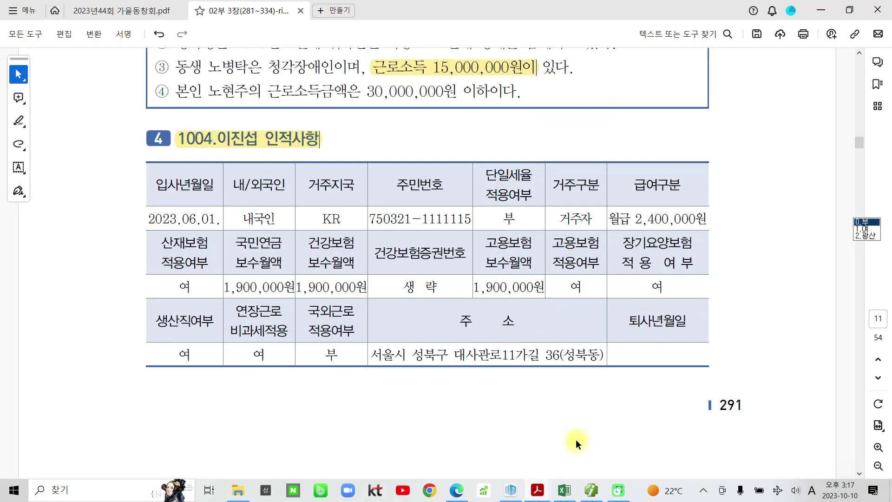
pyautogui.scroll(-15, 577, 436)
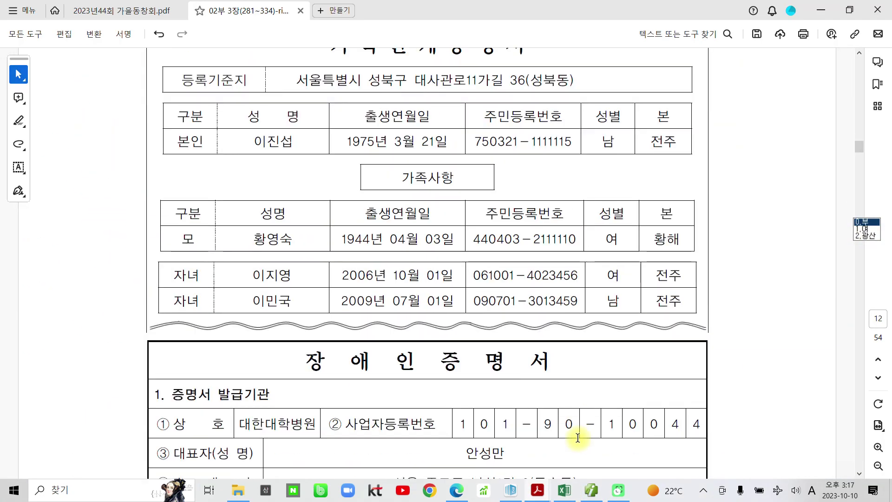
pyautogui.scroll(-4, 576, 438)
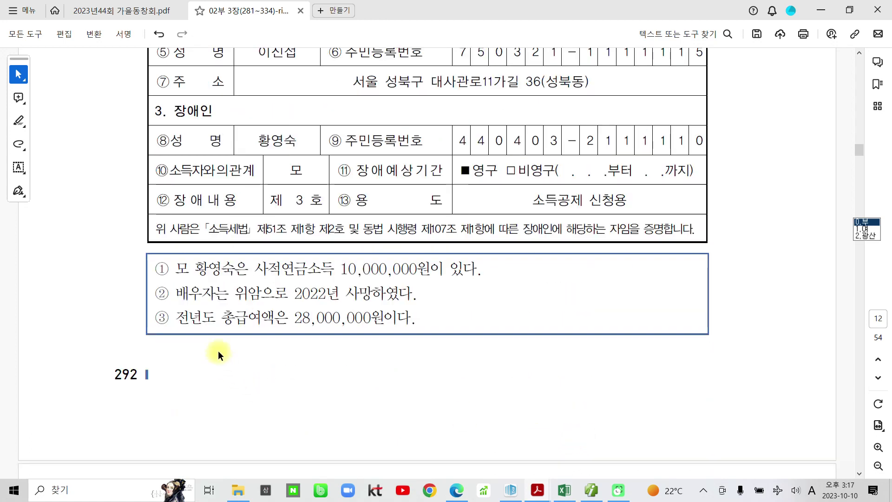
pyautogui.moveTo(177, 318); pyautogui.dragTo(412, 319)
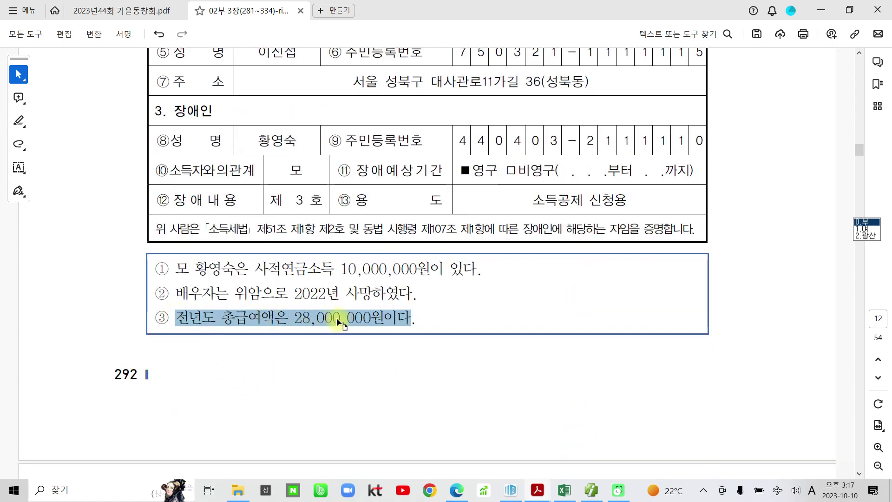
pyautogui.click(350, 291)
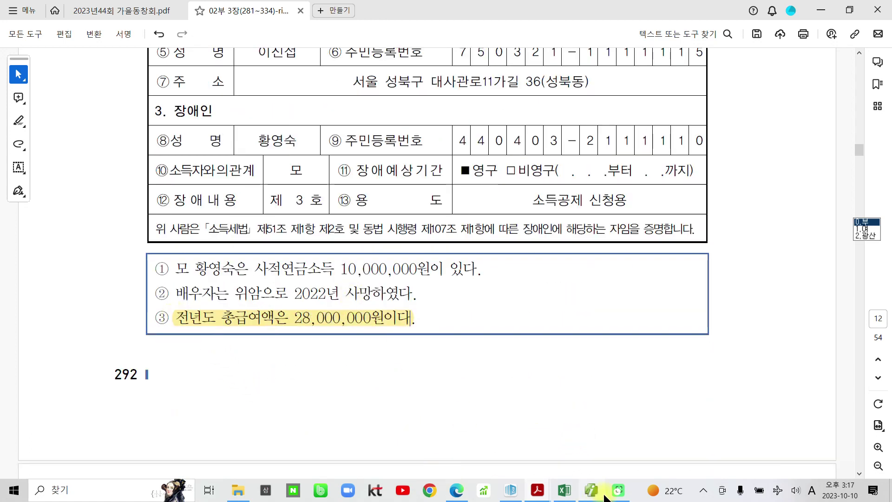
pyautogui.click(591, 491)
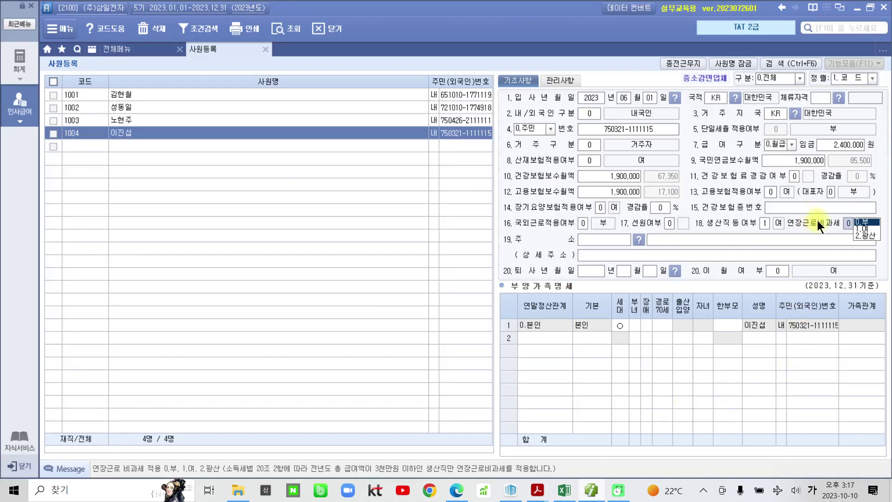
# Make overtime pay nontaxable and enter the employee's street address from the certificate.
pyautogui.click(859, 228)
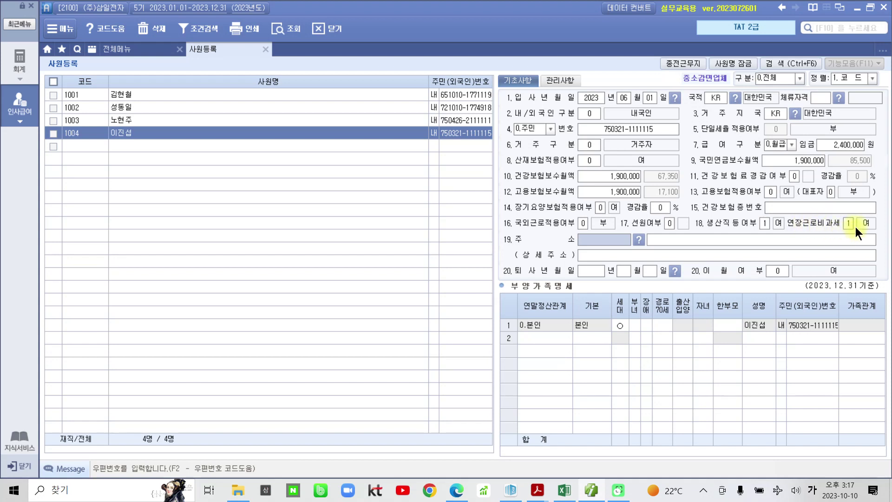
pyautogui.click(770, 240)
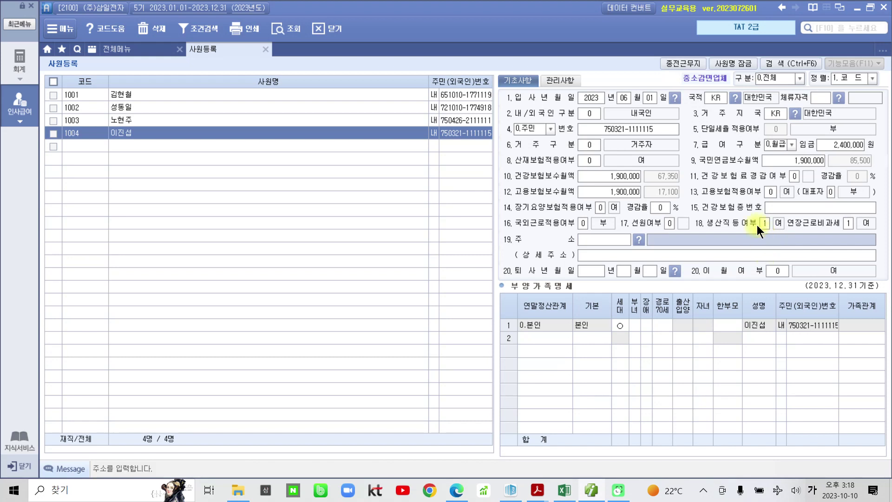
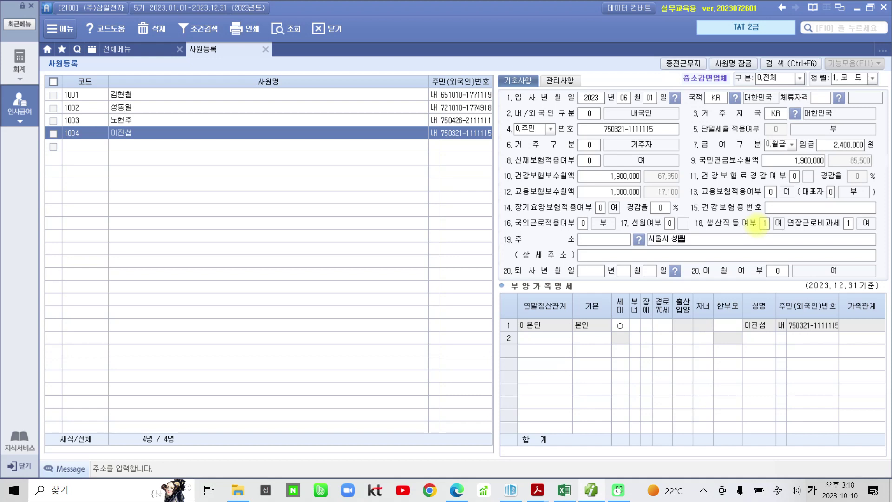
pyautogui.press('Return')
pyautogui.press('Return')
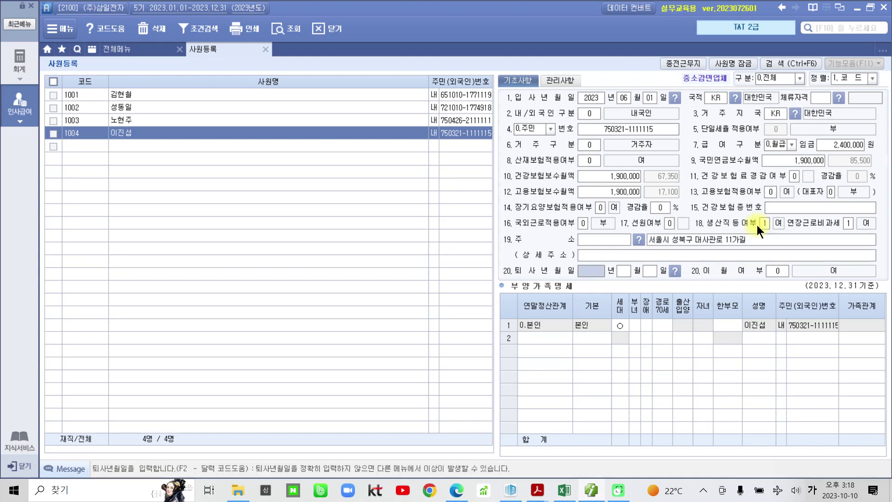
# Add the neighbourhood name in parentheses as the detail address.
pyautogui.click(756, 253)
pyautogui.write('(성북ㄱ')
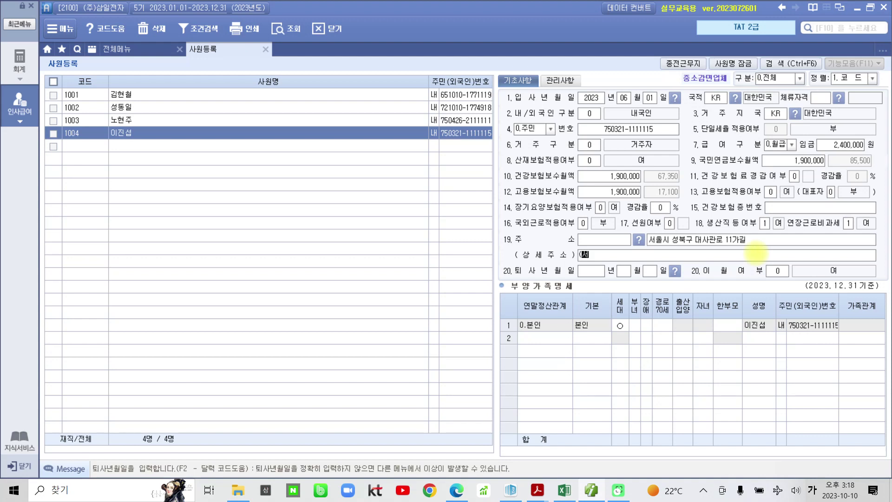
pyautogui.write('동)')
pyautogui.press('Return')
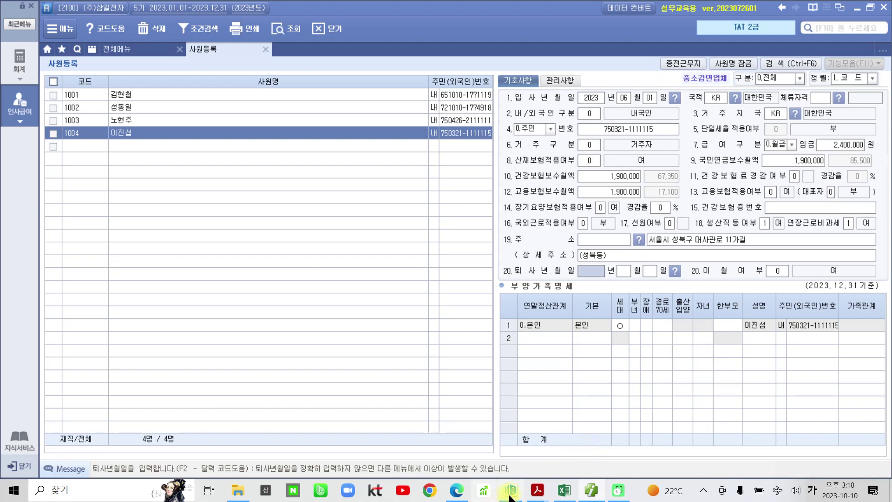
pyautogui.click(537, 489)
pyautogui.click(586, 436)
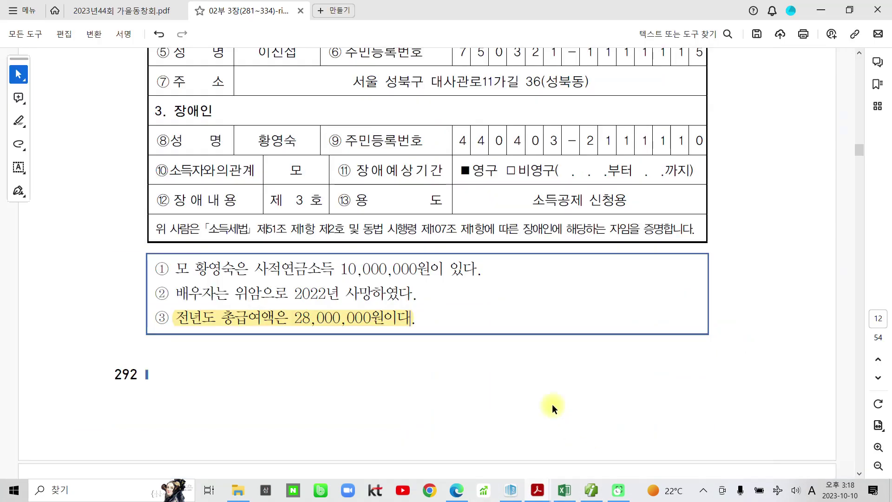
pyautogui.scroll(-4, 521, 374)
pyautogui.scroll(10, 523, 372)
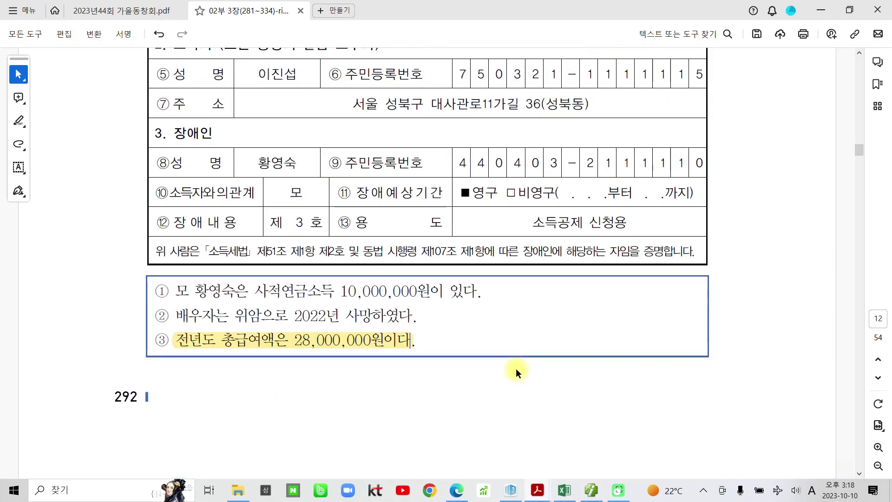
pyautogui.scroll(3, 511, 363)
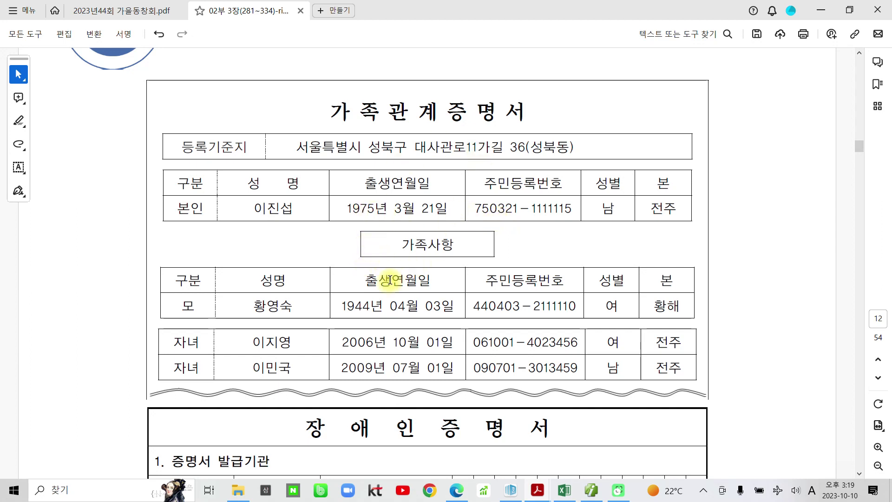
pyautogui.scroll(-10, 390, 280)
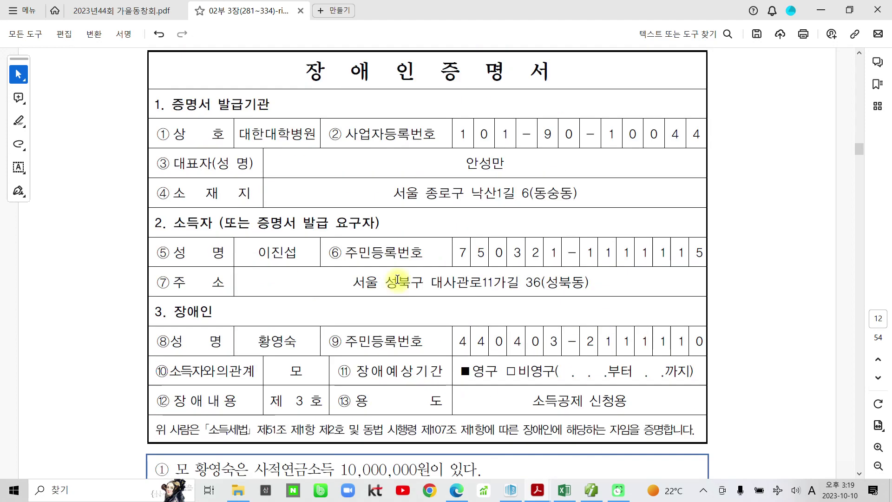
pyautogui.scroll(8, 407, 287)
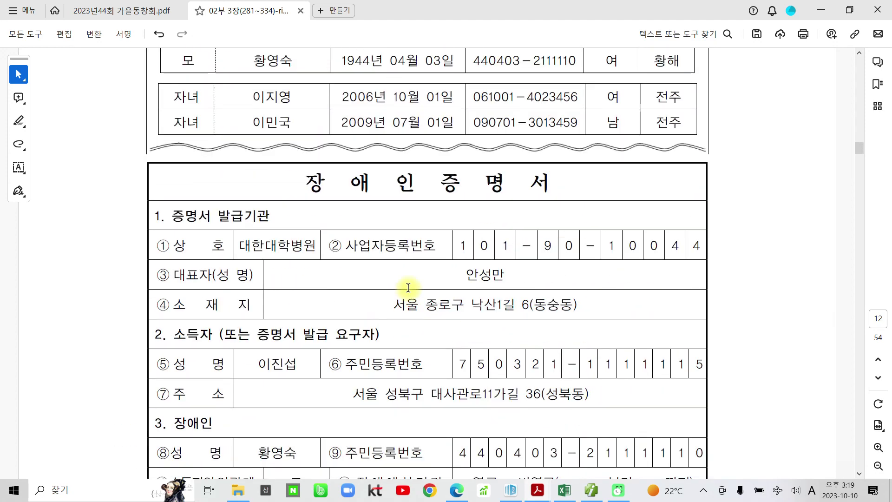
pyautogui.scroll(2, 408, 287)
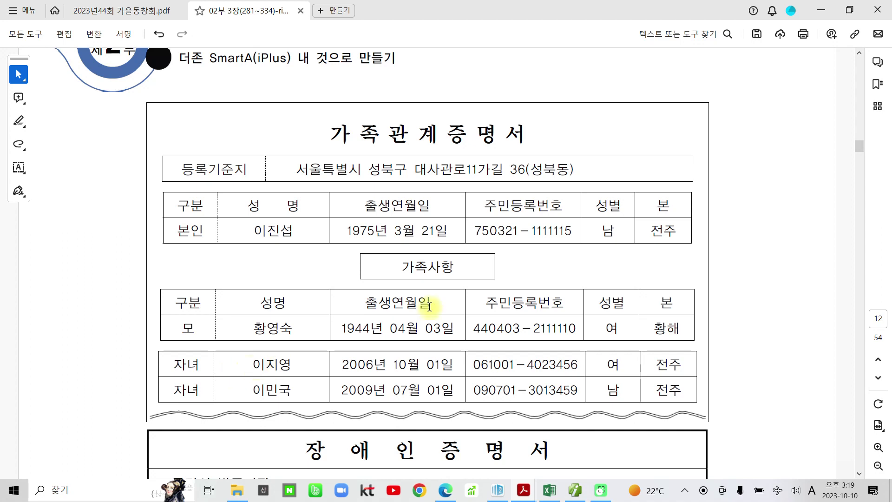
pyautogui.click(574, 491)
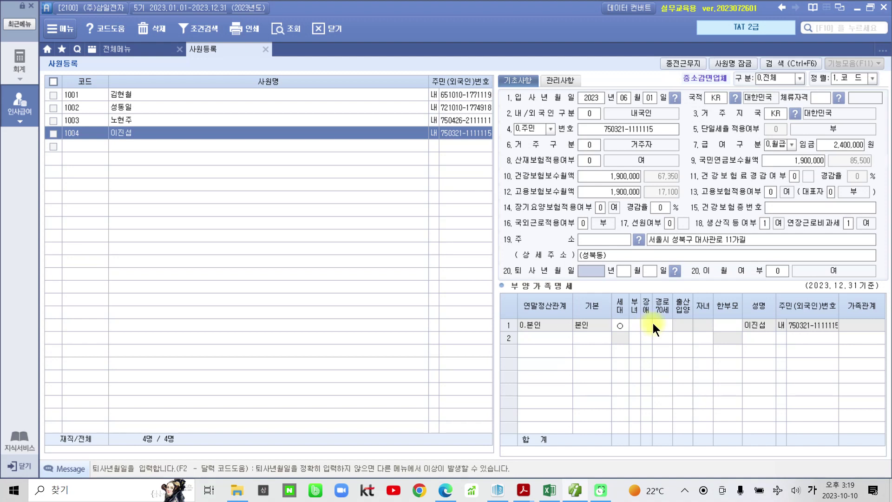
pyautogui.click(725, 325)
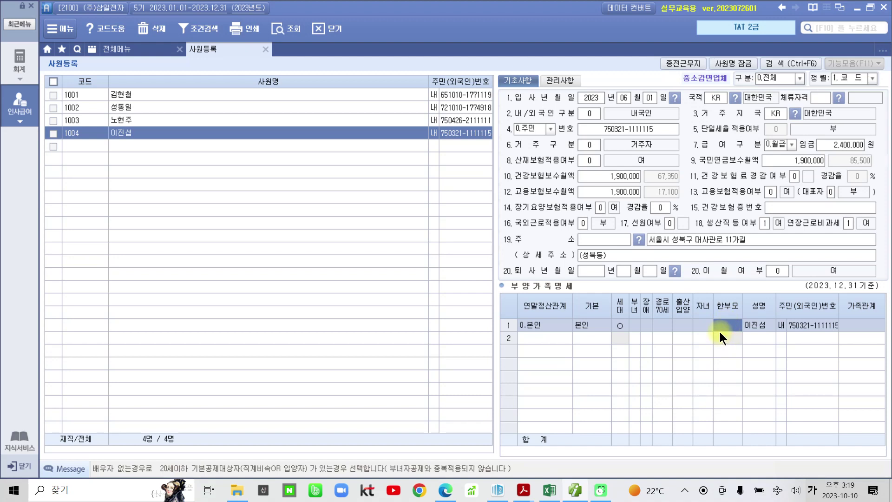
pyautogui.click(575, 490)
# Highlight the note that the spouse died of stomach cancer in 2022, then return to SmartA.
pyautogui.scroll(-12, 467, 361)
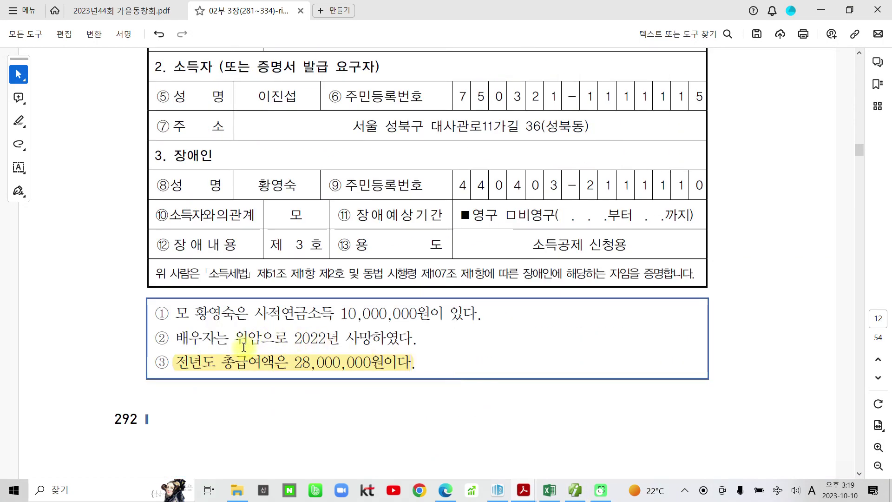
pyautogui.moveTo(235, 341); pyautogui.dragTo(413, 341)
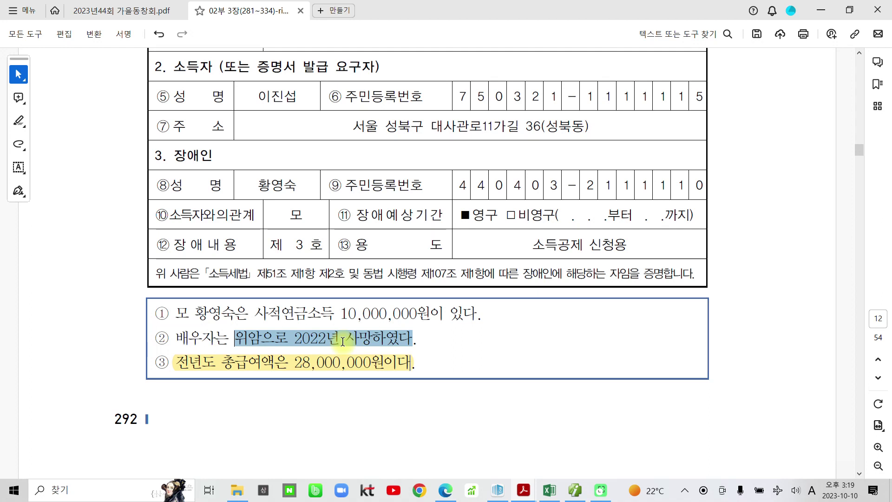
pyautogui.click(358, 316)
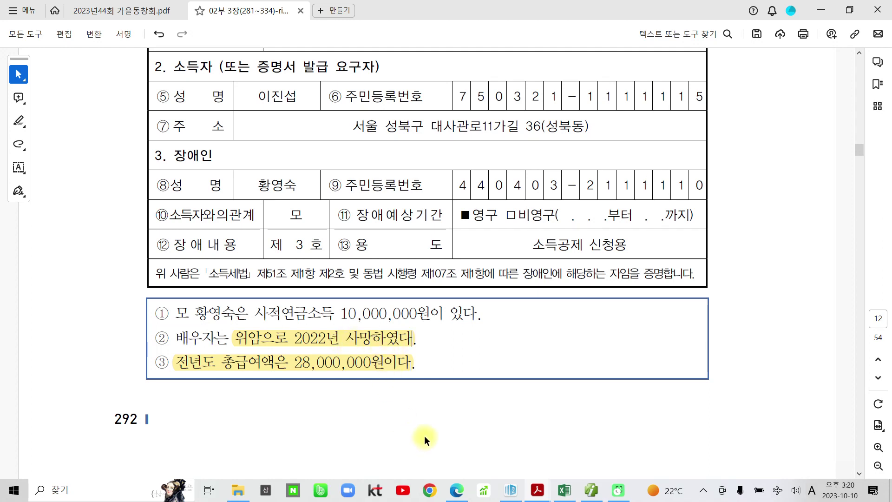
pyautogui.click(589, 488)
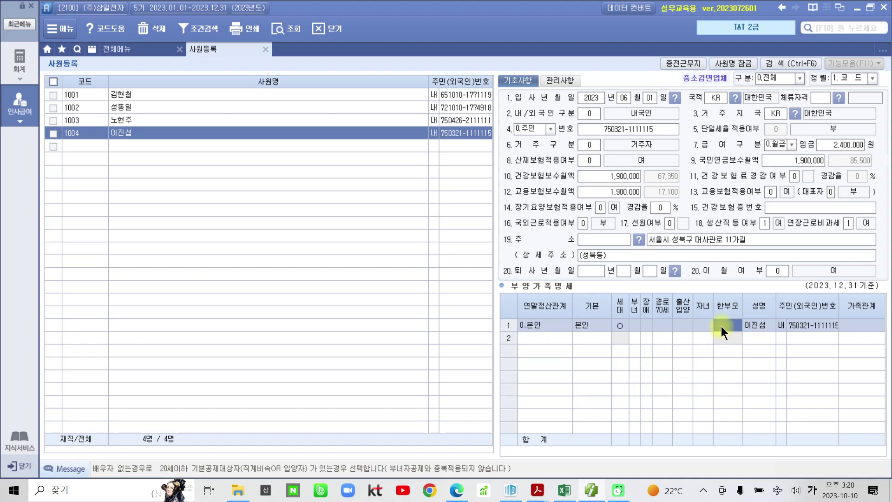
# Mark the employee as 한부모 and start row 2 as a domestic 1.직계존속 dependent.
pyautogui.press('1')
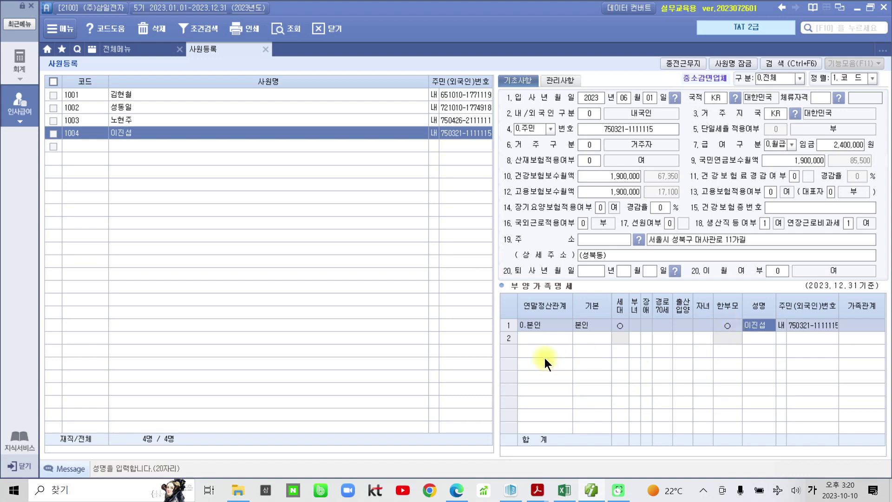
pyautogui.click(540, 338)
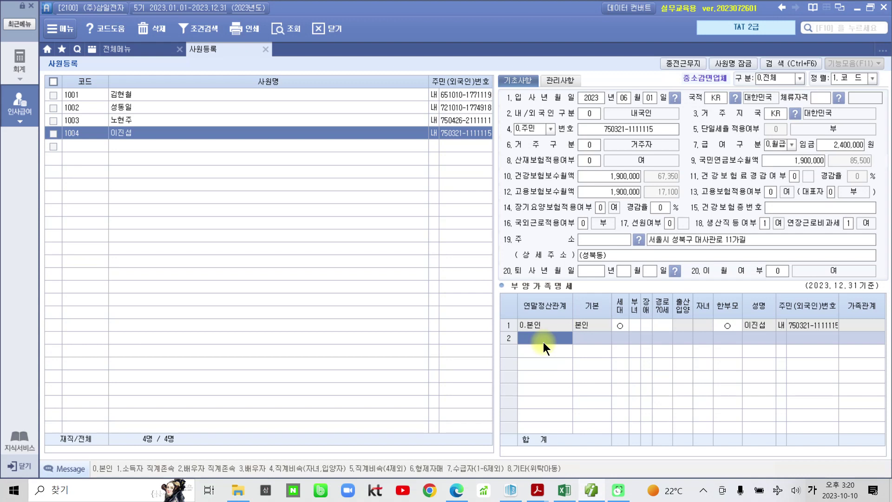
pyautogui.write('1')
pyautogui.press('Return')
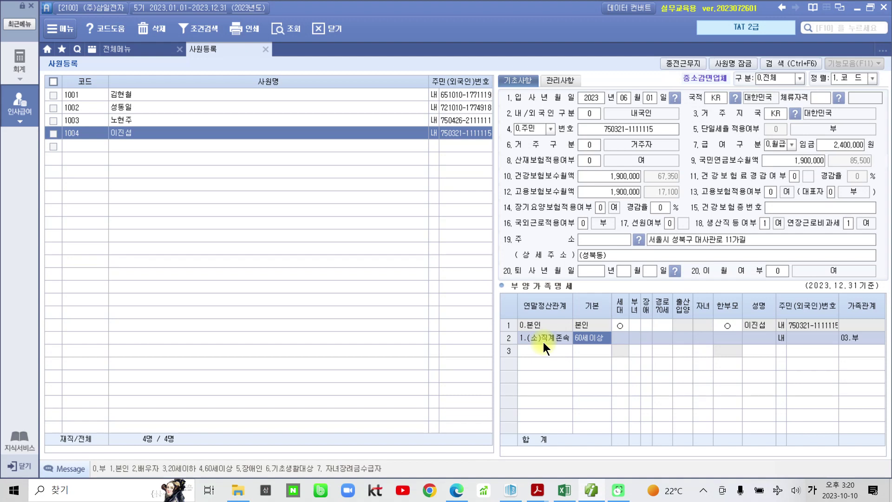
pyautogui.press('Return')
pyautogui.press('Return')
pyautogui.press('Return')
pyautogui.press('Return')
pyautogui.press('Return')
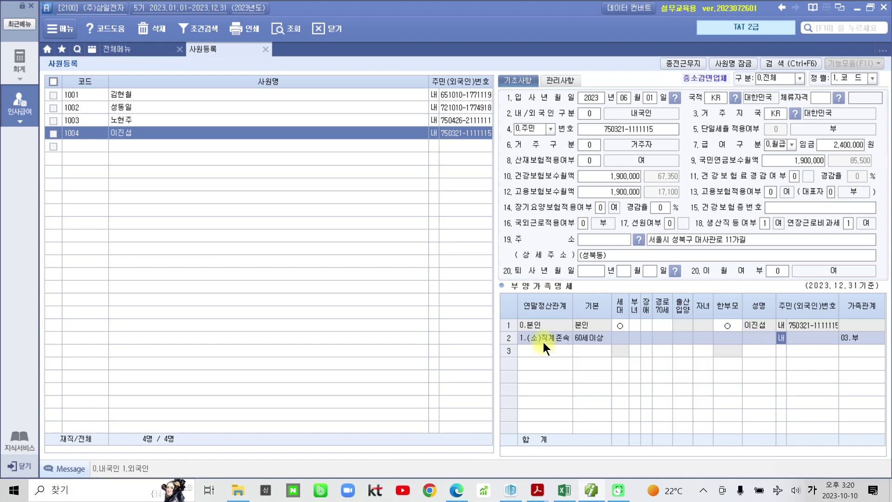
pyautogui.press('Return')
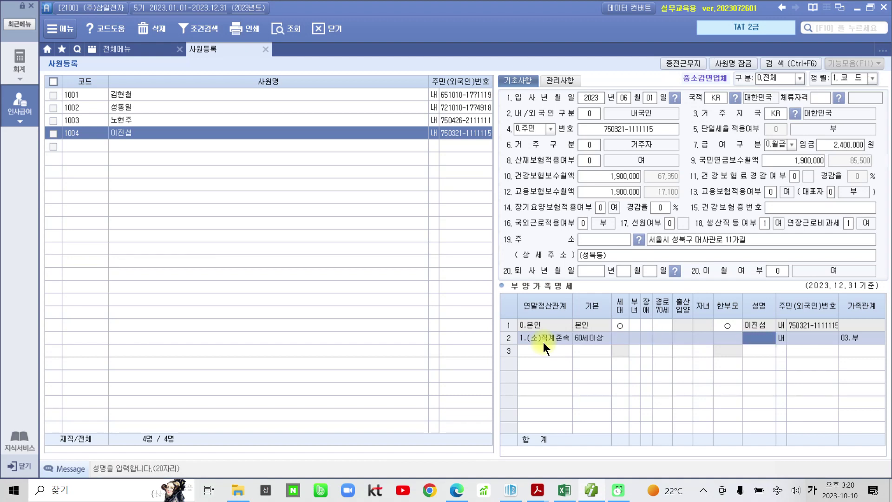
# Enter the mother's name and resident registration number to complete row 2.
pyautogui.write('ㅎㅣㅇ영ㅅ')
pyautogui.press('BackSpace')
pyautogui.press('BackSpace')
pyautogui.press('BackSpace')
pyautogui.press('Return')
pyautogui.press('Return')
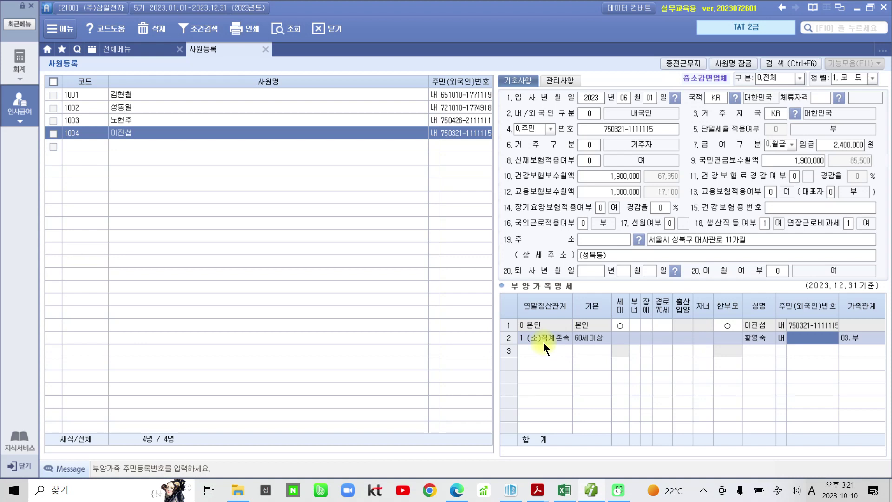
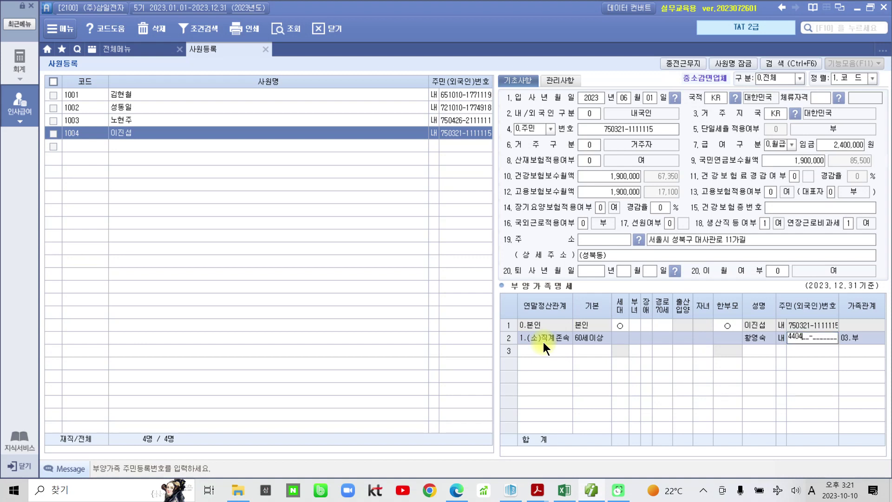
pyautogui.press('Return')
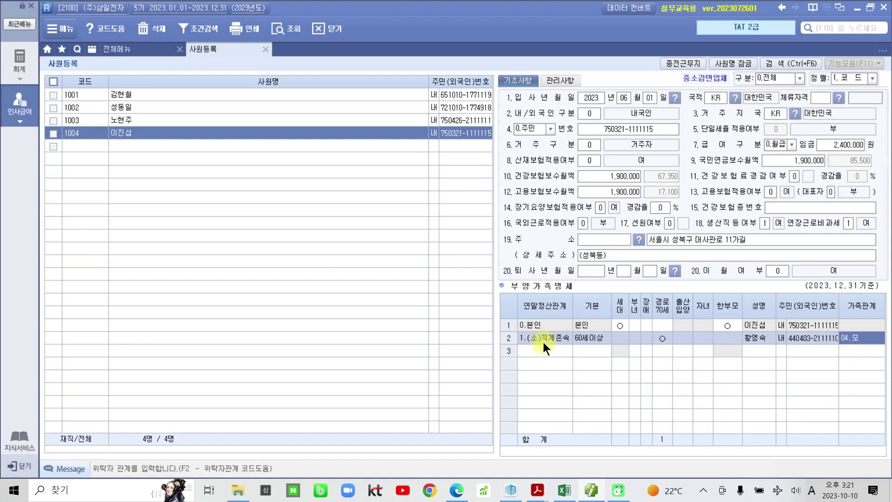
pyautogui.press('Return')
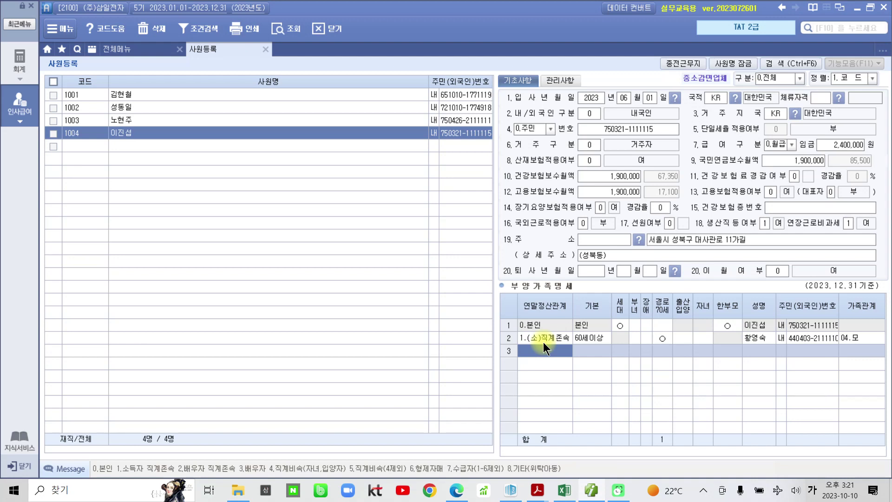
# Add the first child as row 3: 4.직계비속, 20세이하, with name and resident number.
pyautogui.write('4')
pyautogui.press('Return')
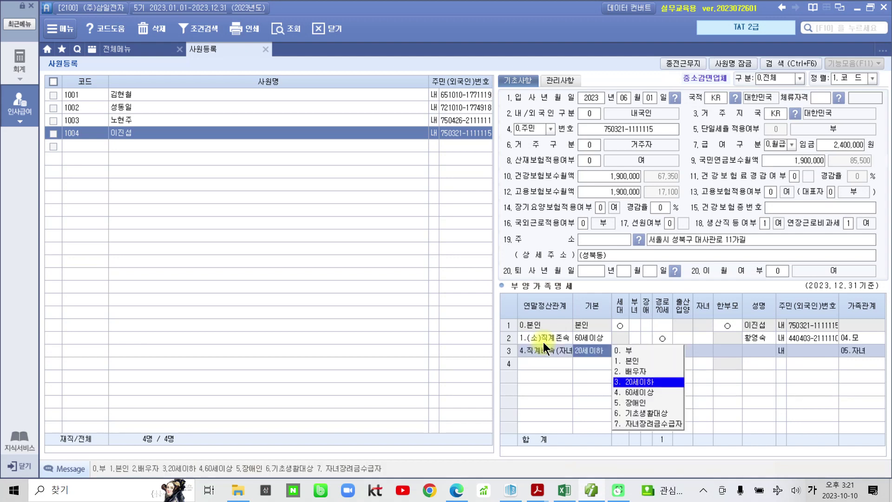
pyautogui.press('Return')
pyautogui.press('Return')
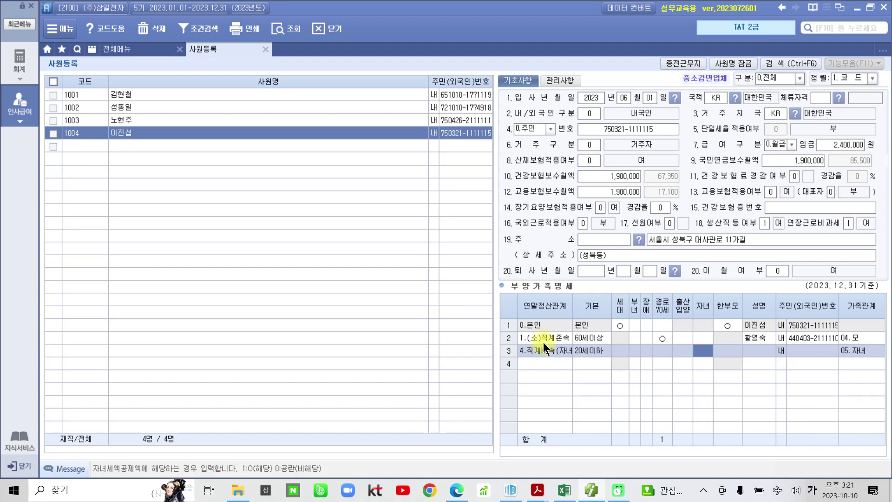
pyautogui.press('Return')
pyautogui.press('Return')
pyautogui.press('Return')
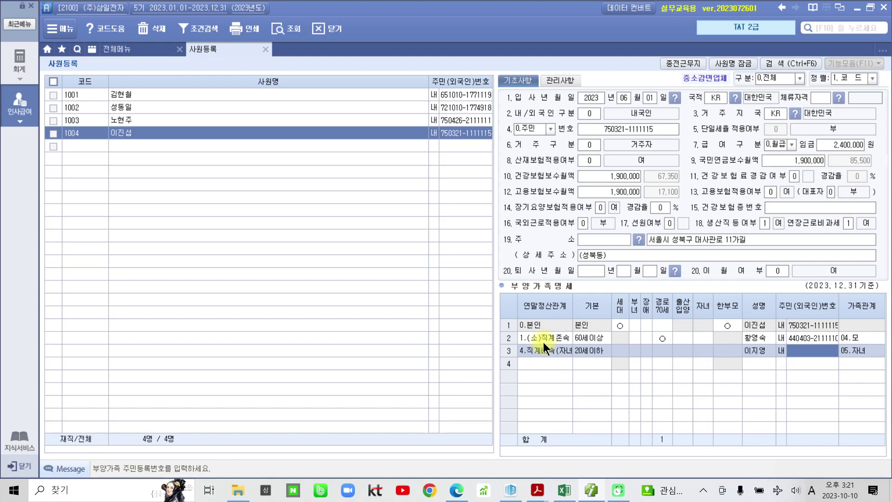
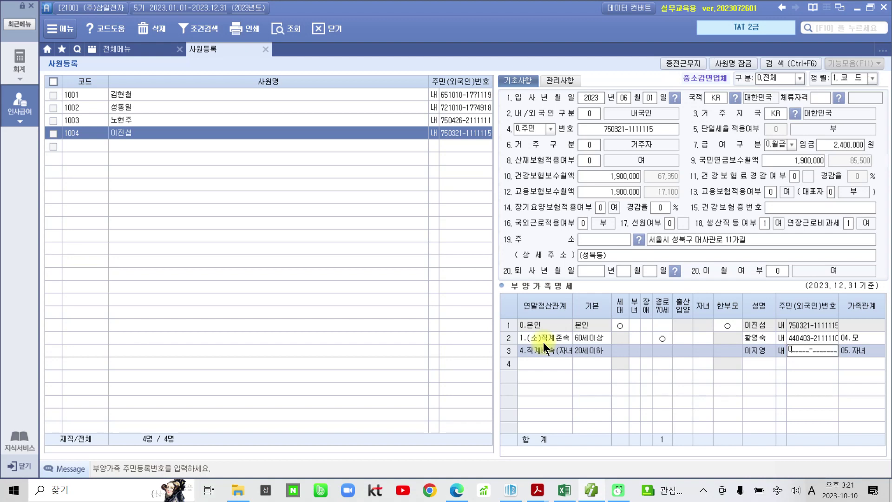
pyautogui.press('Return')
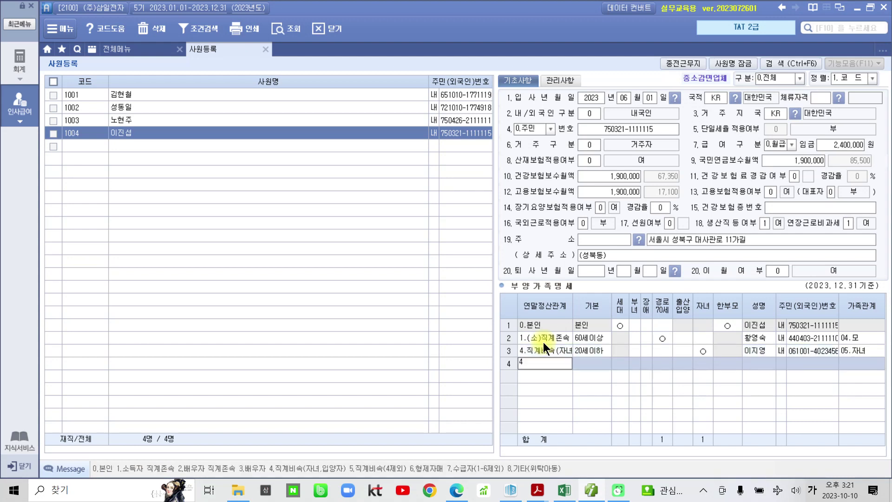
# Add the second child as row 4: 4.직계비속, with name and resident number.
pyautogui.write('4')
pyautogui.press('Return')
pyautogui.press('Return')
pyautogui.press('Return')
pyautogui.press('Return')
pyautogui.press('Return')
pyautogui.press('Return')
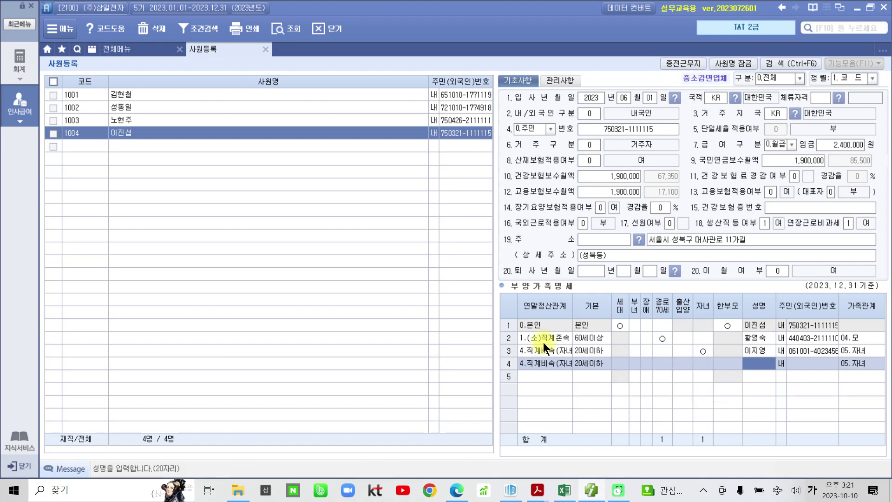
pyautogui.press('Return')
pyautogui.press('Return')
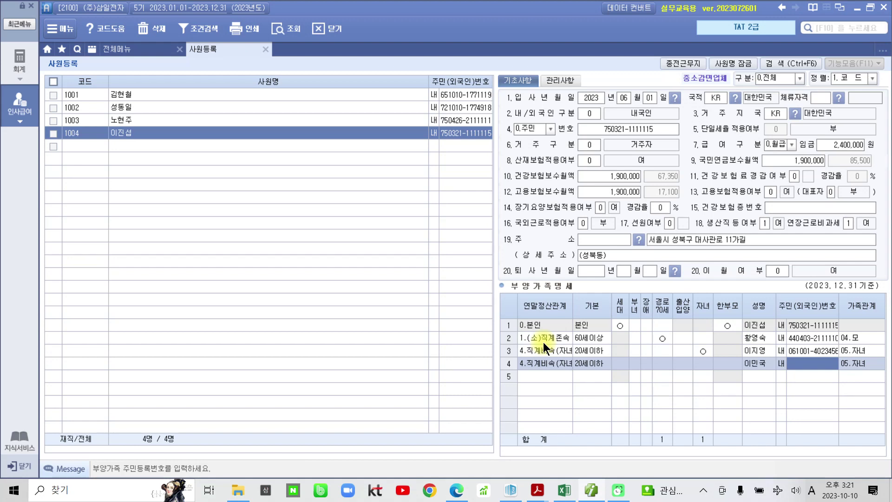
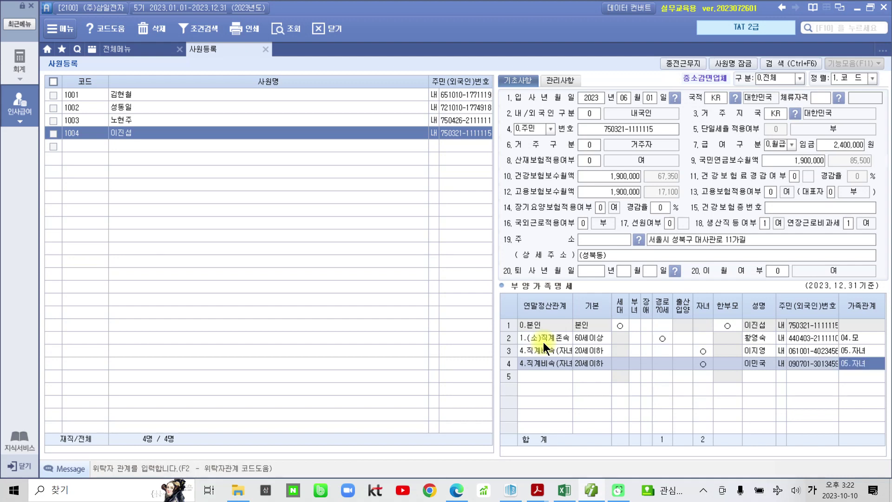
pyautogui.press('Return')
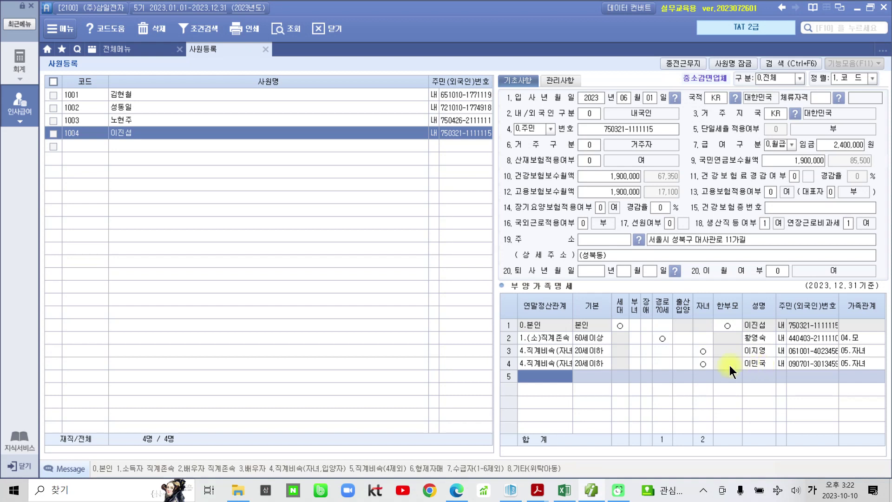
# Verify the 자녀 marks for both children and the mother's and employee's deduction entries.
pyautogui.click(704, 363)
pyautogui.click(695, 349)
pyautogui.click(664, 338)
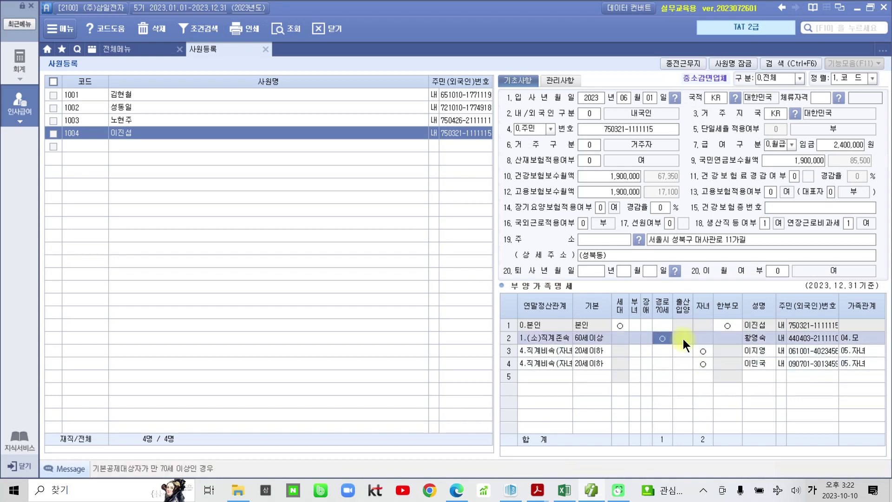
pyautogui.click(724, 327)
pyautogui.click(701, 352)
pyautogui.click(701, 364)
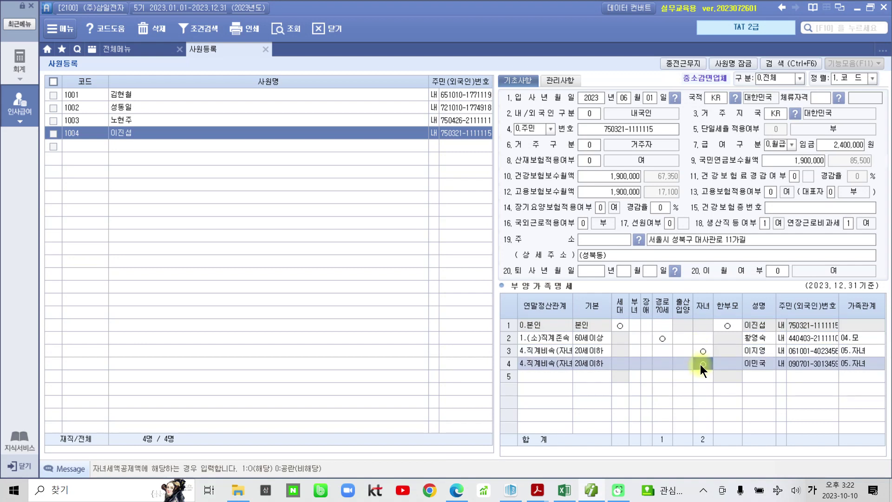
# Highlight the disabled person's name on the certificate in yellow.
pyautogui.moveTo(538, 490)
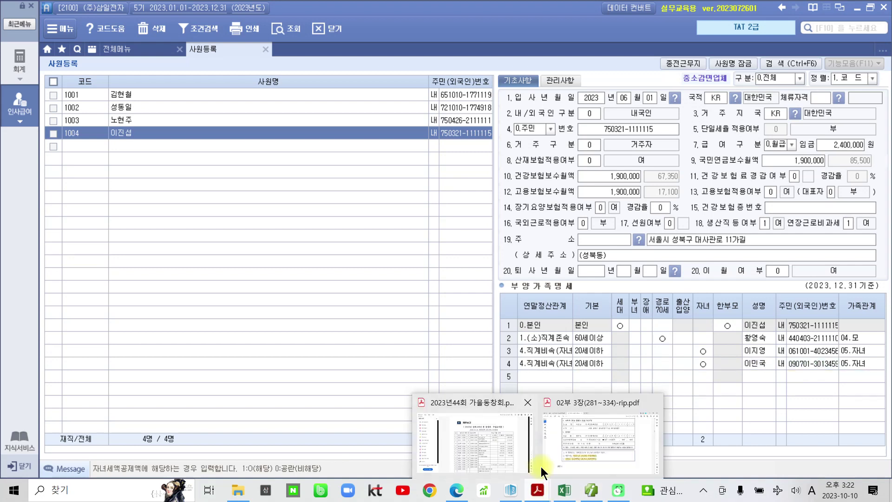
pyautogui.click(574, 444)
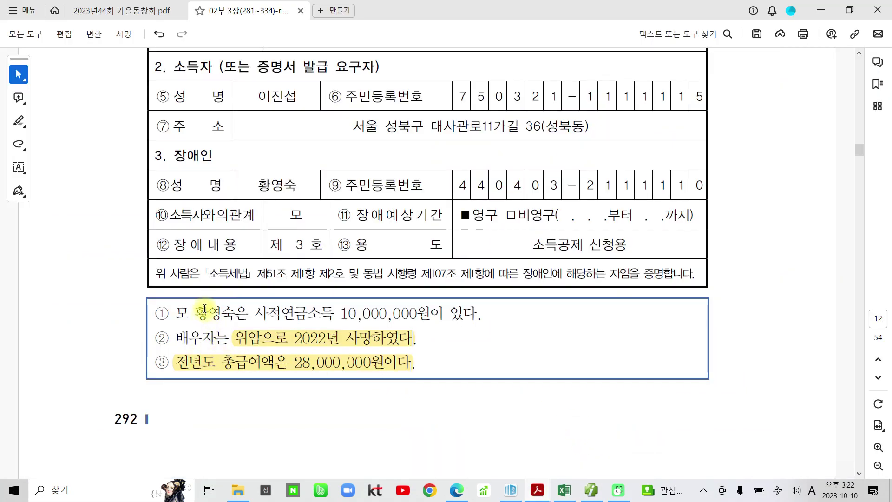
pyautogui.scroll(2, 398, 282)
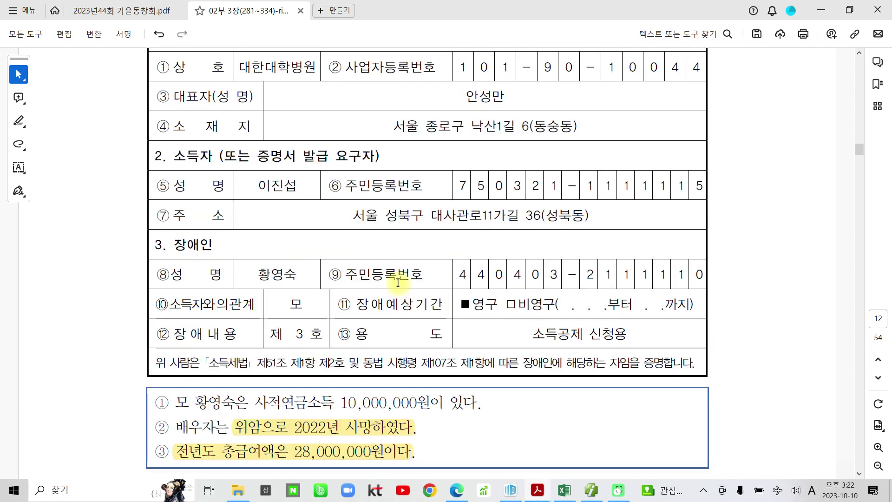
pyautogui.scroll(1, 398, 282)
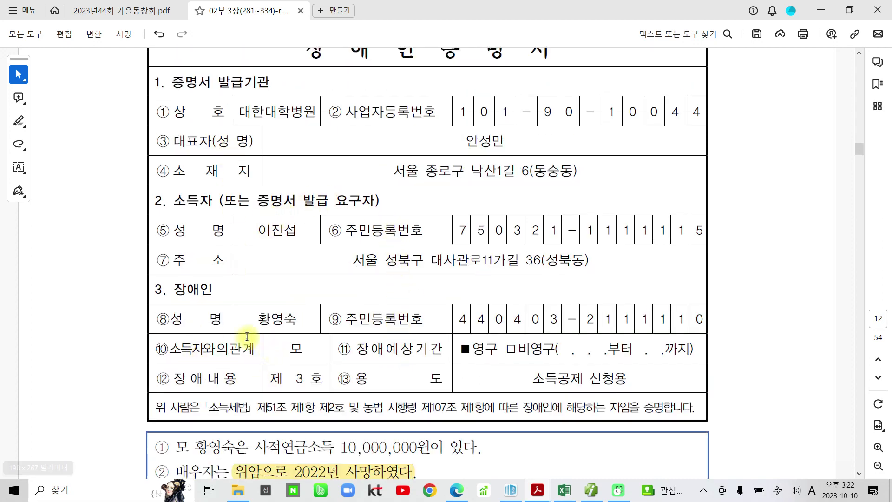
pyautogui.moveTo(257, 319); pyautogui.dragTo(292, 319)
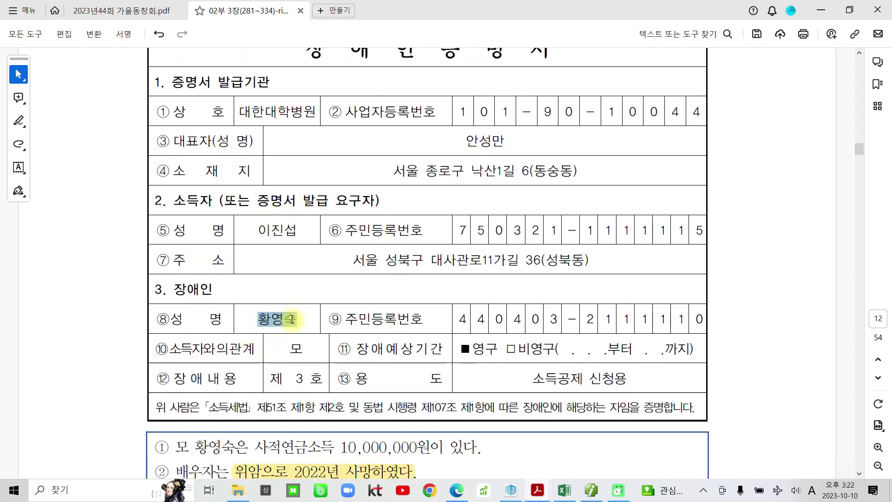
pyautogui.click(311, 299)
# Highlight the 10,000,000원 private pension income sentence and disability type 제 3 호.
pyautogui.scroll(-2, 291, 448)
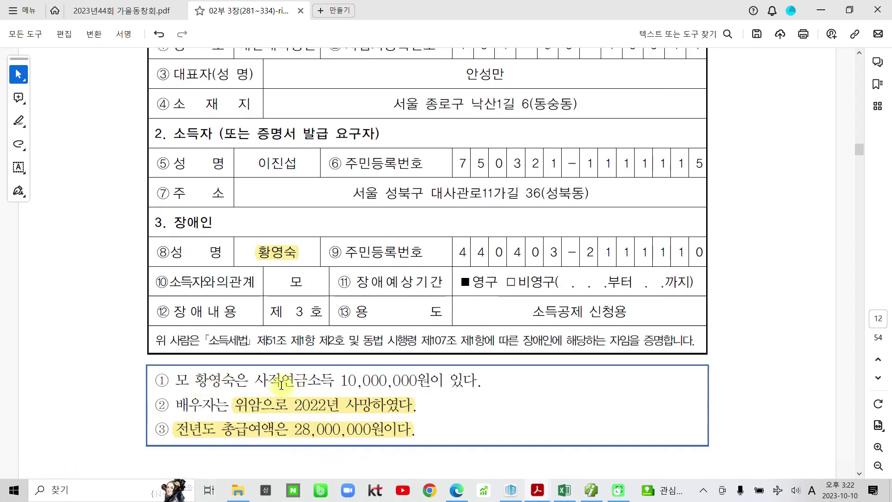
pyautogui.moveTo(254, 382); pyautogui.dragTo(467, 382)
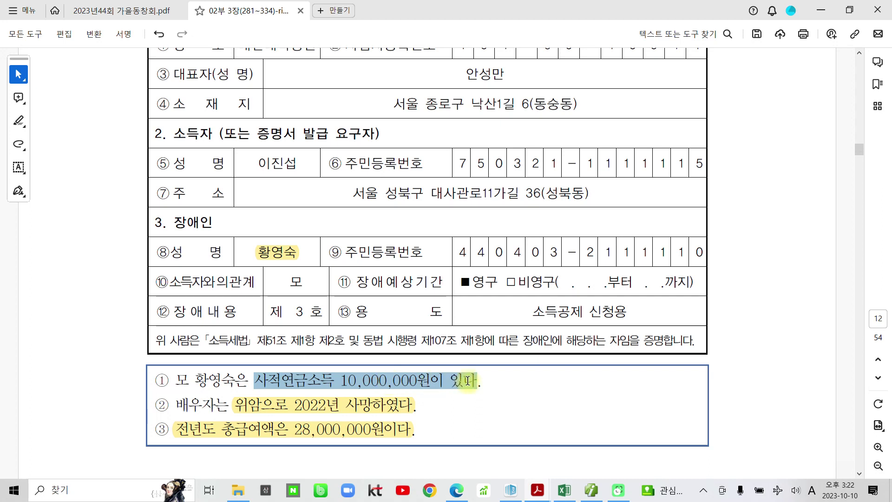
pyautogui.click(481, 355)
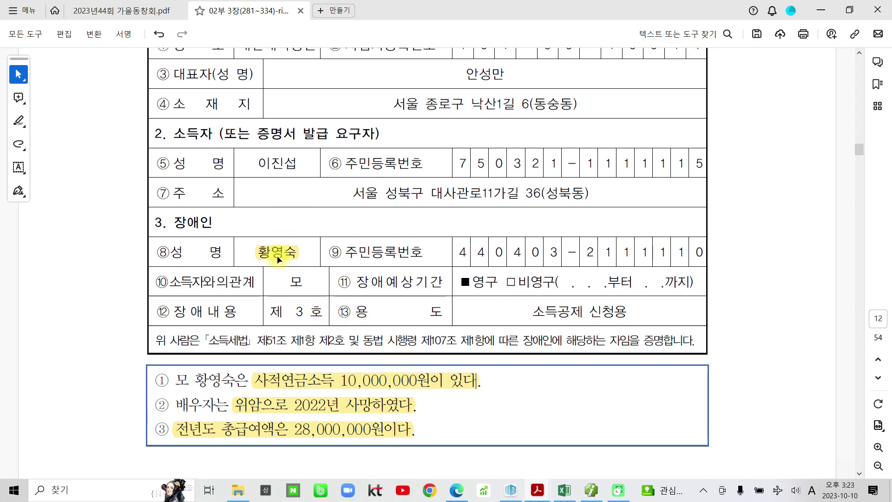
pyautogui.moveTo(270, 312); pyautogui.dragTo(323, 311)
pyautogui.click(331, 288)
pyautogui.click(591, 491)
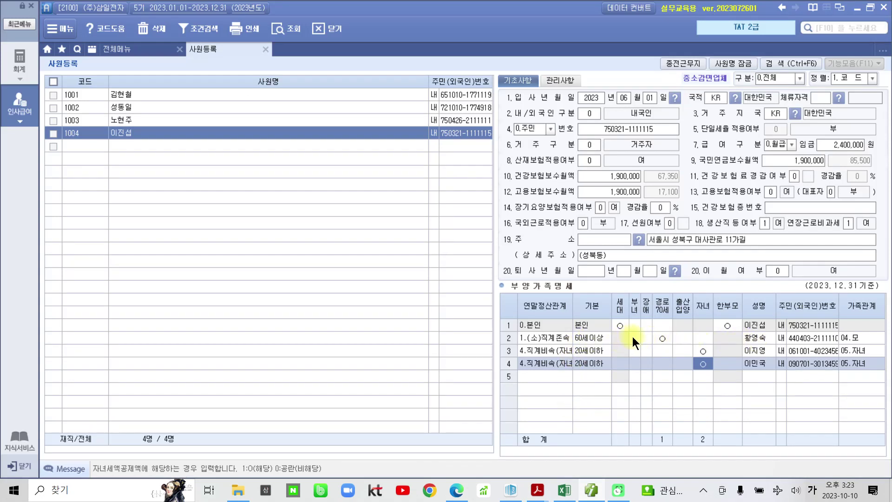
# Enter disability code 3 in the mother's row 2 장애 cell.
pyautogui.click(646, 338)
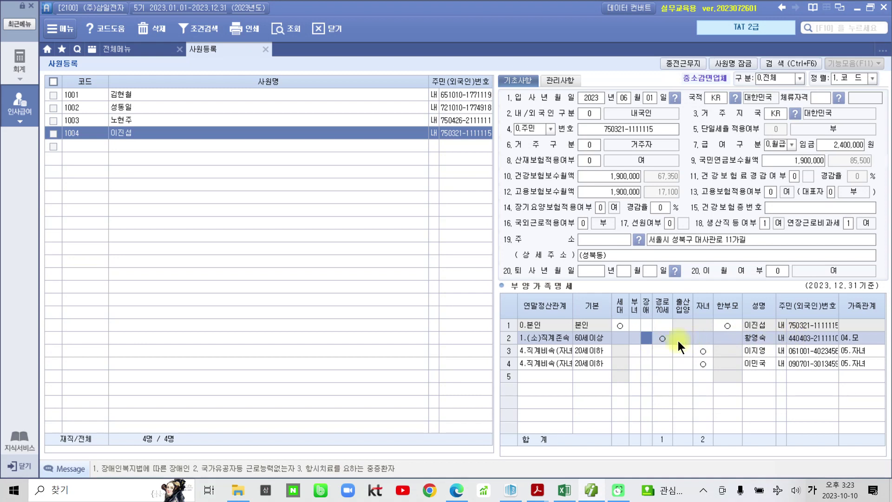
pyautogui.write('3')
pyautogui.press('Return')
pyautogui.click(643, 336)
pyautogui.click(538, 493)
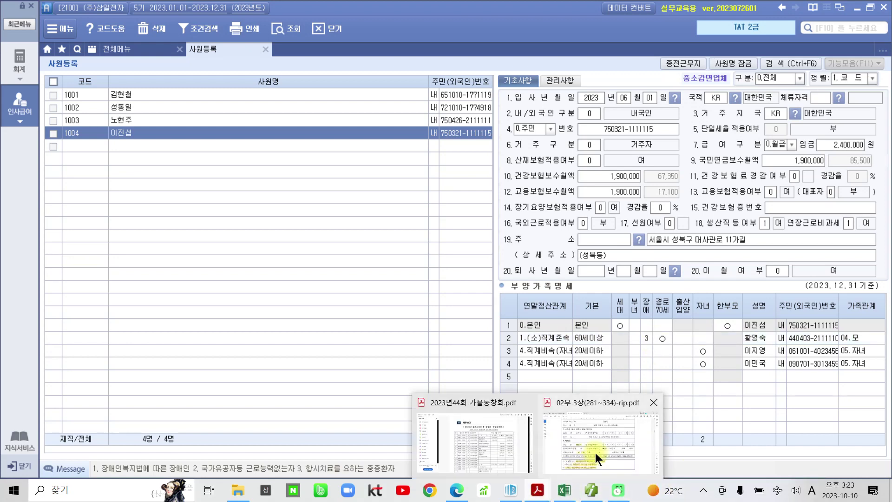
pyautogui.click(596, 453)
pyautogui.scroll(-2, 324, 417)
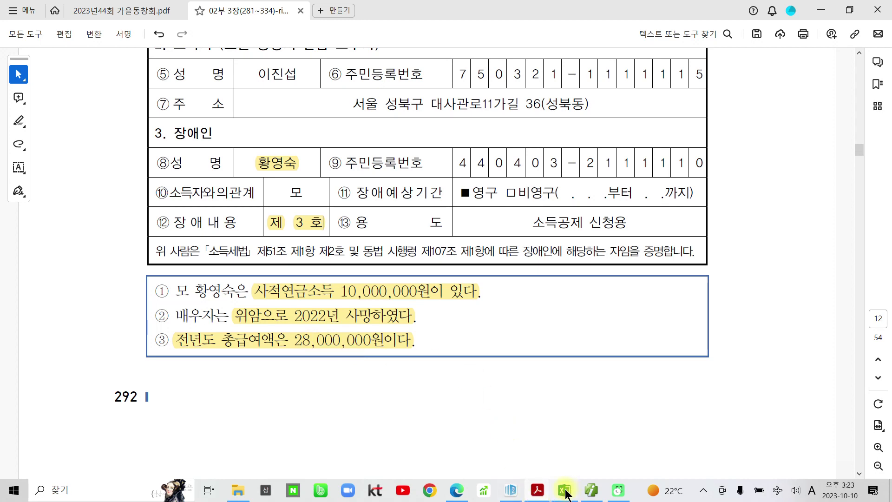
pyautogui.click(618, 490)
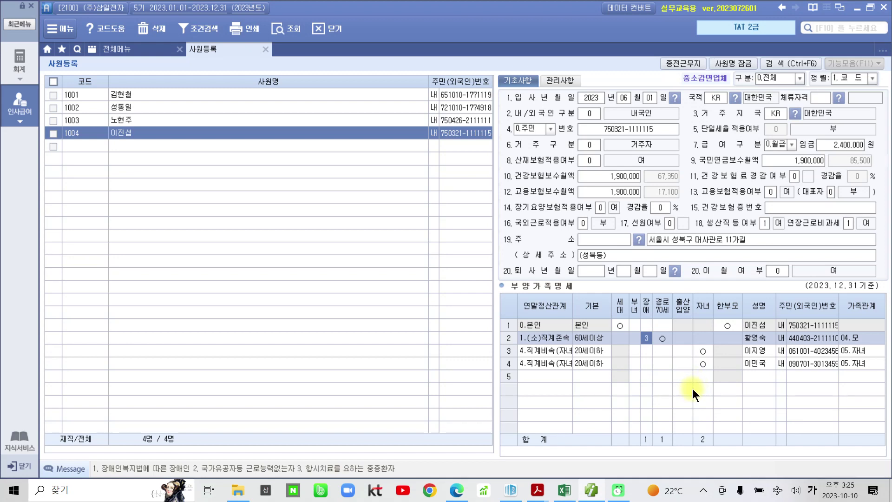
pyautogui.click(157, 97)
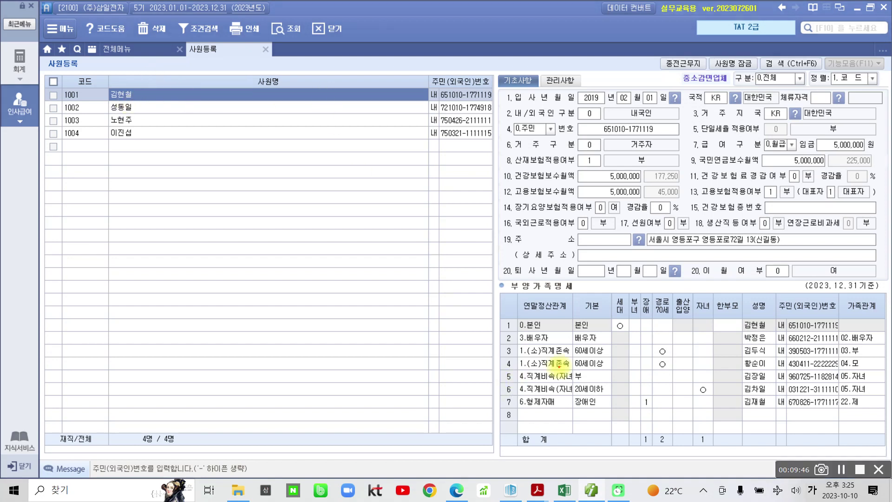
pyautogui.moveTo(522, 293)
pyautogui.mouseDown()
pyautogui.moveTo(664, 454)
pyautogui.moveTo(790, 286)
pyautogui.moveTo(499, 327)
pyautogui.mouseUp()
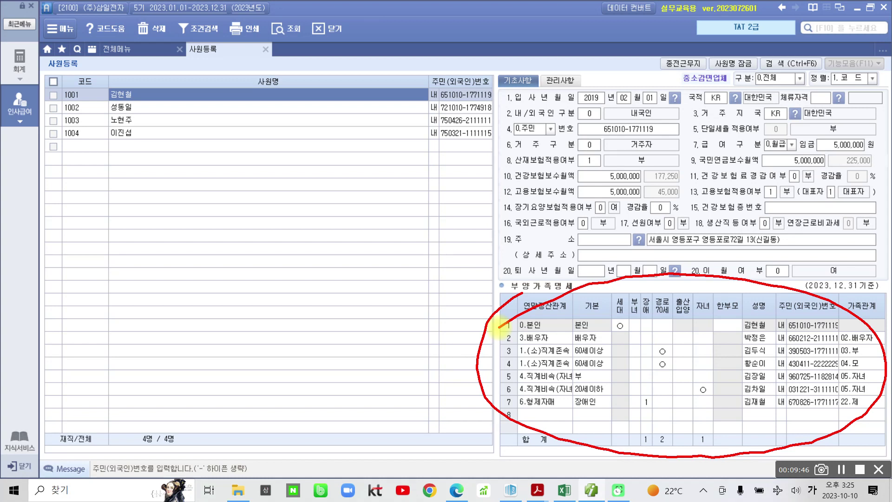
pyautogui.press('Escape')
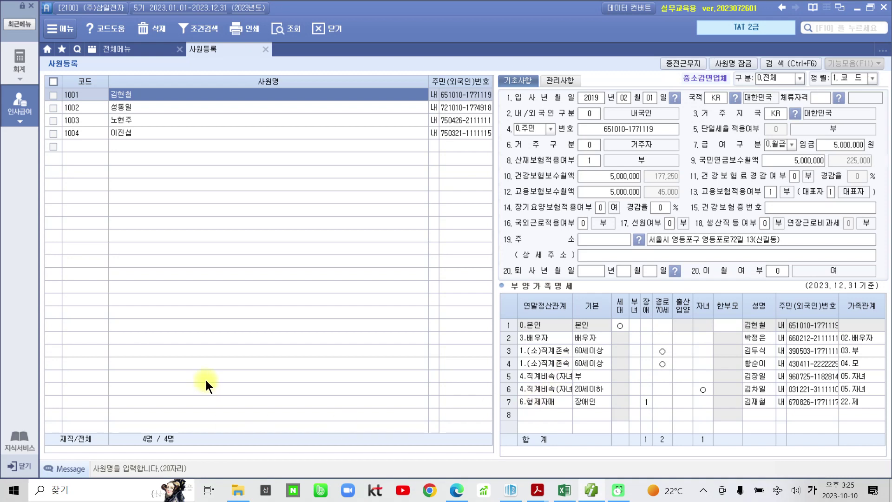
pyautogui.click(152, 108)
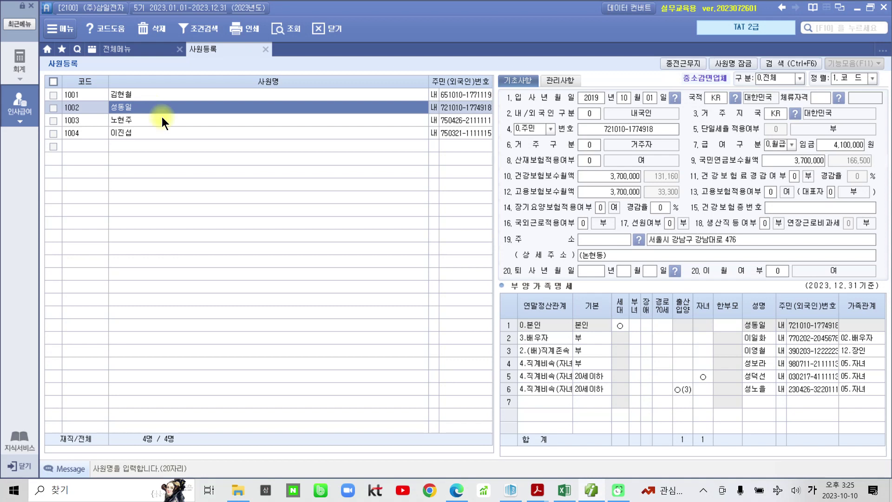
pyautogui.moveTo(524, 263)
pyautogui.mouseDown()
pyautogui.moveTo(486, 375)
pyautogui.moveTo(767, 272)
pyautogui.moveTo(548, 254)
pyautogui.mouseUp()
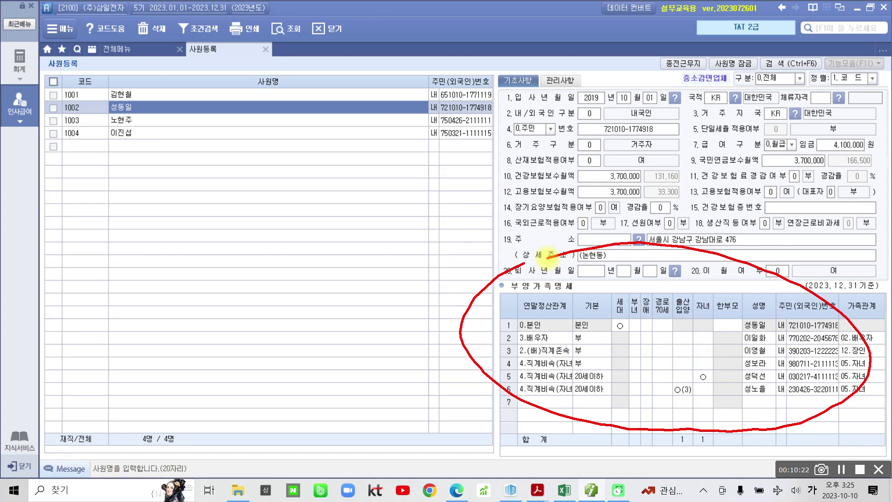
pyautogui.press('Escape')
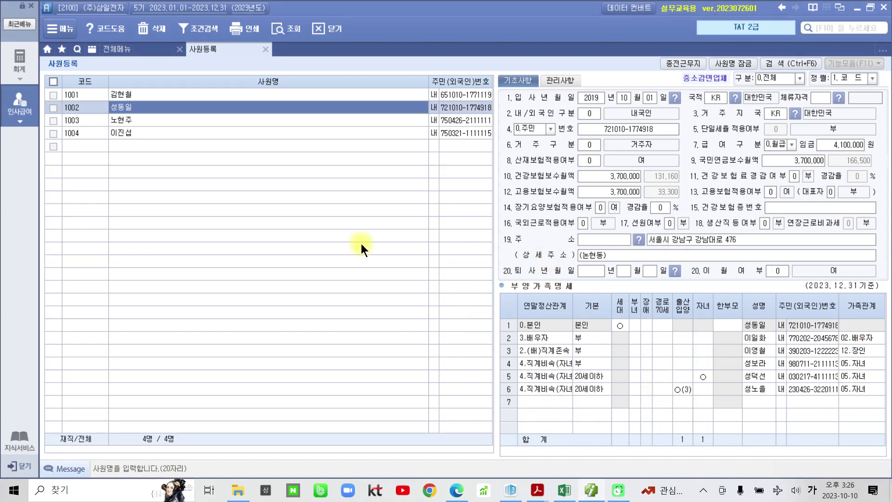
pyautogui.click(162, 119)
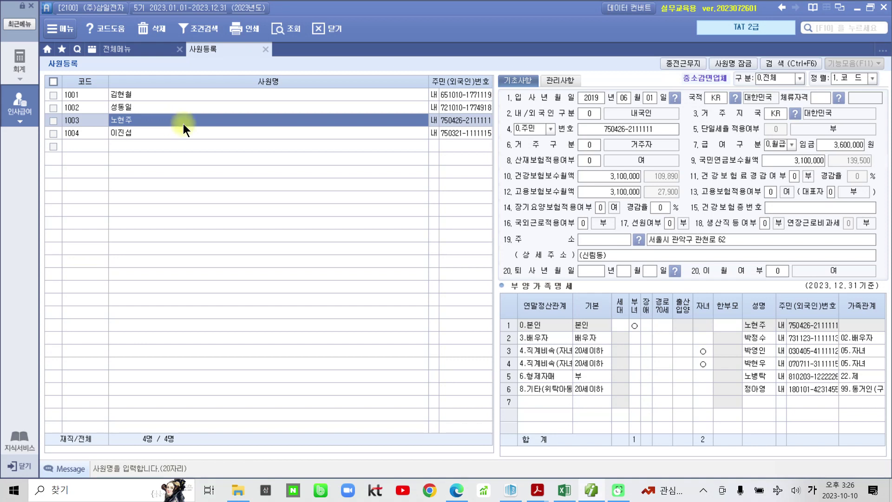
pyautogui.moveTo(537, 272)
pyautogui.mouseDown()
pyautogui.moveTo(484, 342)
pyautogui.moveTo(869, 390)
pyautogui.moveTo(486, 267)
pyautogui.mouseUp()
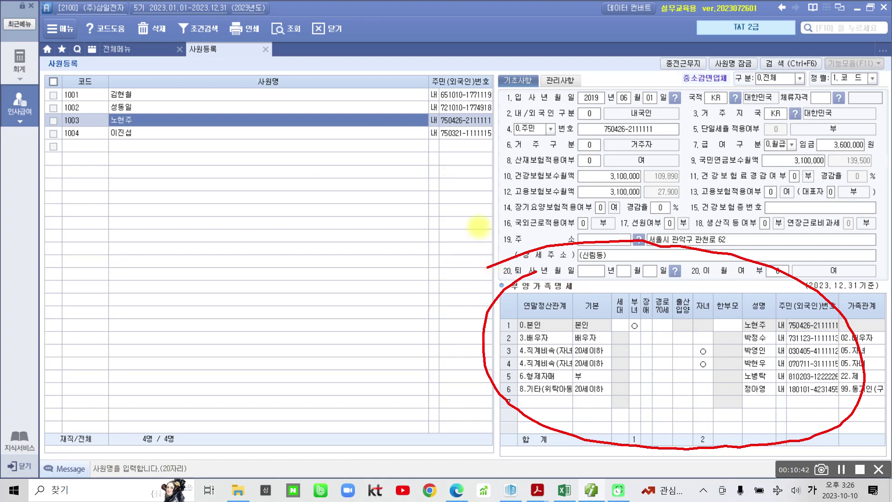
pyautogui.press('Escape')
pyautogui.click(149, 133)
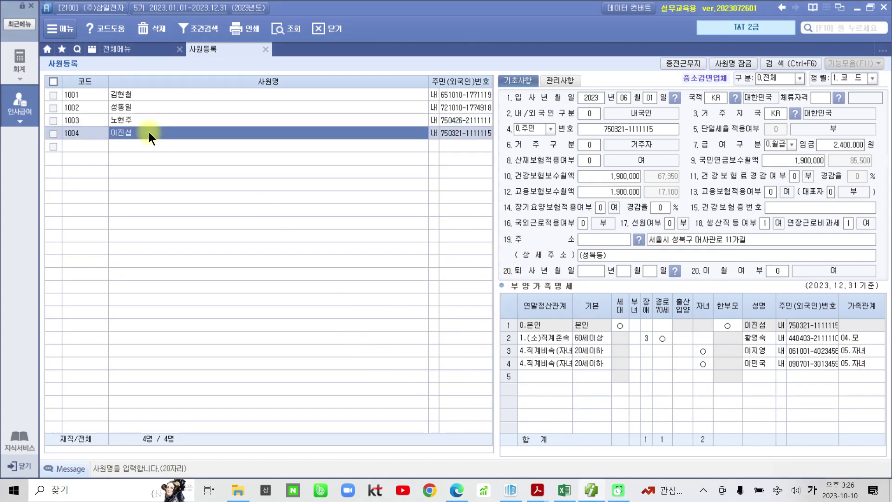
pyautogui.moveTo(524, 417)
pyautogui.mouseDown()
pyautogui.moveTo(869, 253)
pyautogui.moveTo(662, 439)
pyautogui.mouseUp()
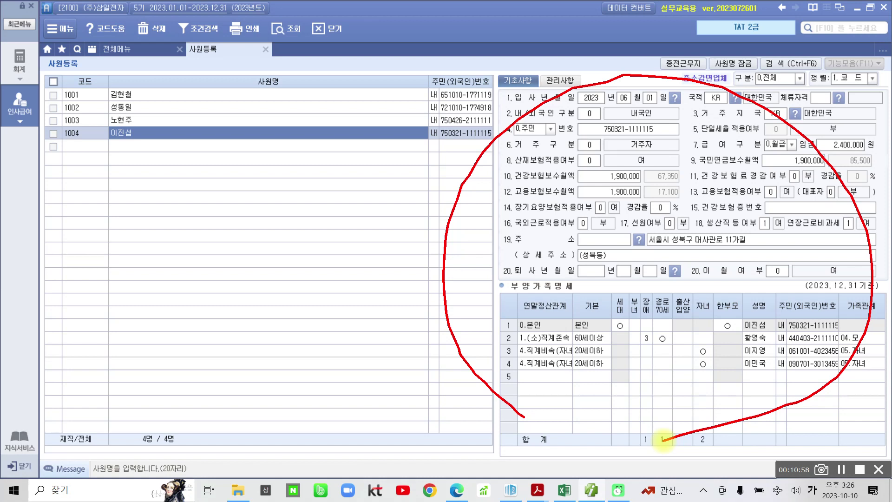
pyautogui.press('Escape')
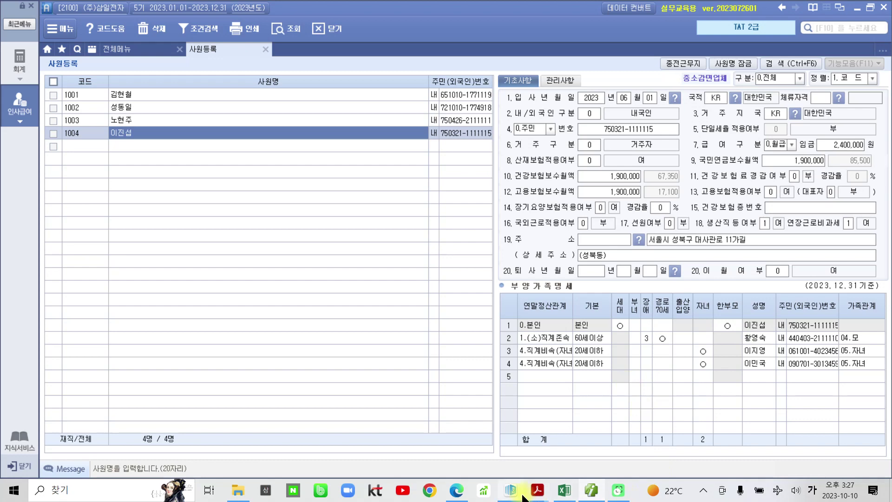
pyautogui.click(538, 490)
# Bring the chapter 3 PDF forward and highlight the 급여자료입력 heading in yellow.
pyautogui.click(563, 453)
pyautogui.scroll(-7, 434, 425)
pyautogui.scroll(-15, 407, 377)
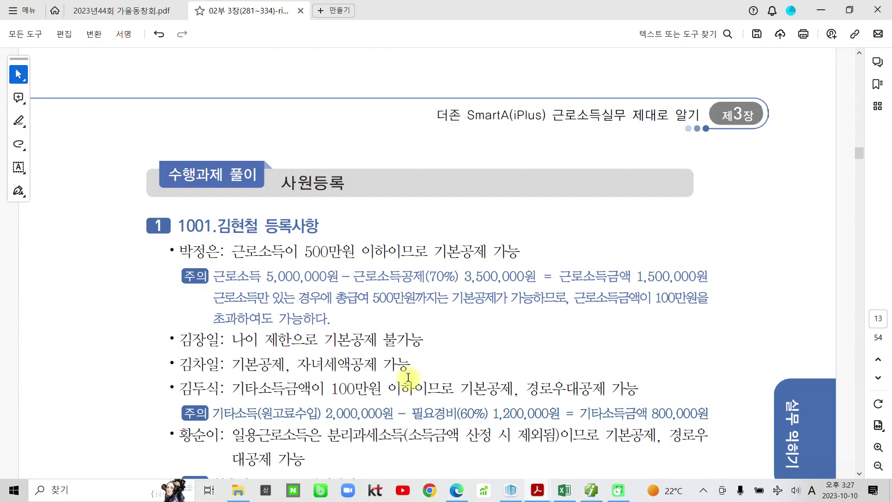
pyautogui.scroll(-15, 409, 381)
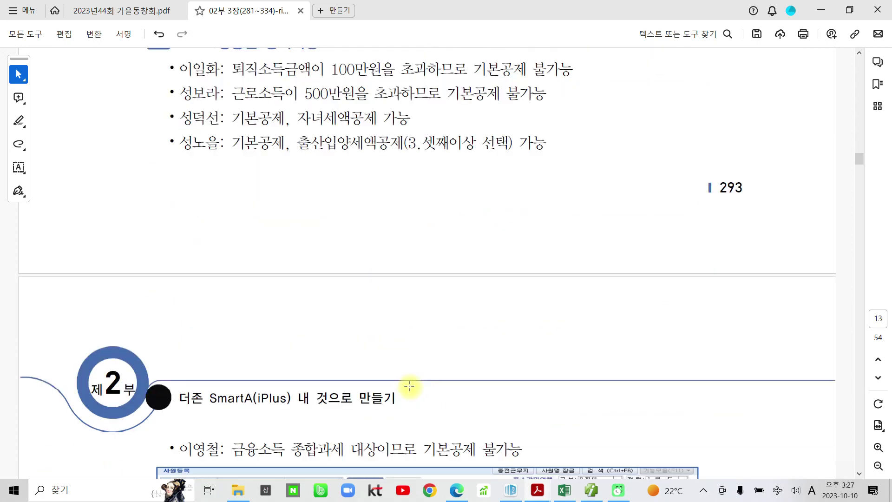
pyautogui.scroll(-15, 420, 394)
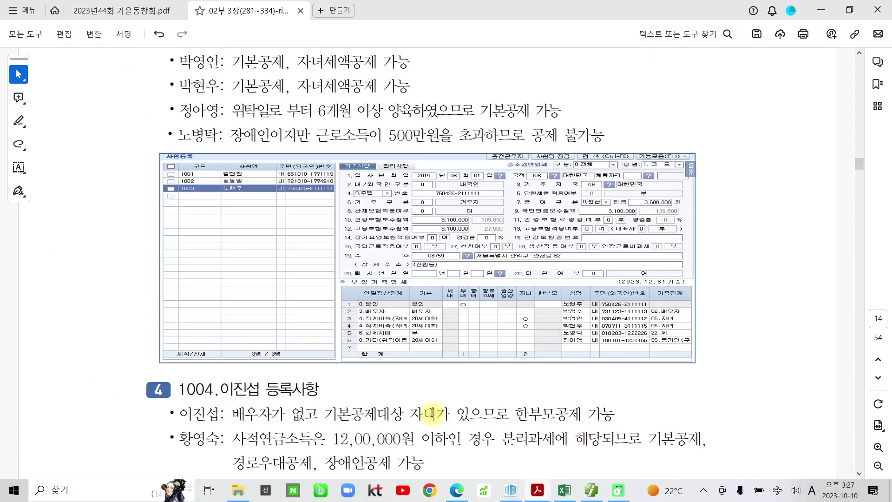
pyautogui.scroll(-6, 442, 407)
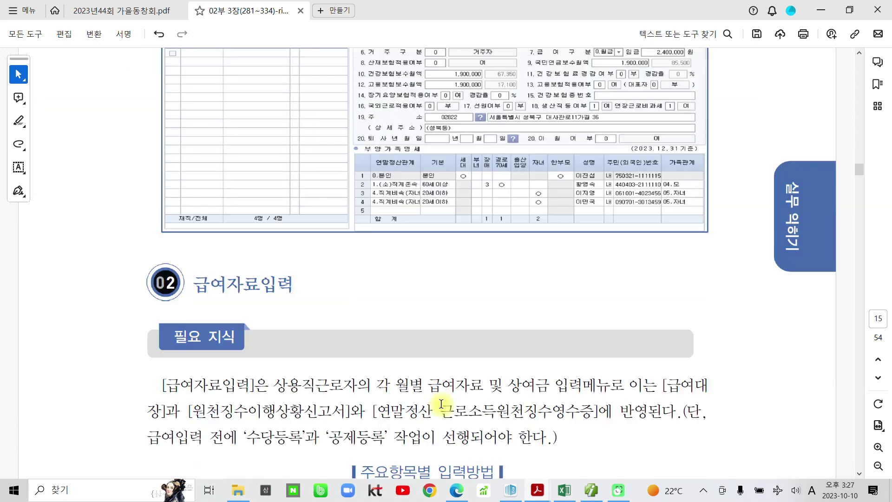
pyautogui.moveTo(194, 216); pyautogui.dragTo(293, 216)
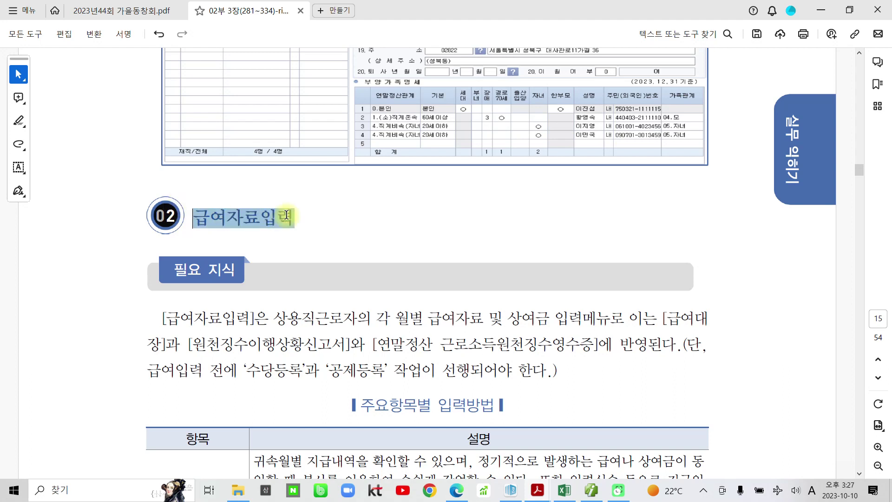
pyautogui.click(305, 194)
# Highlight the note that 수당등록 and 공제등록 come first and 상용직근로자, then return to SmartA.
pyautogui.scroll(-2, 263, 339)
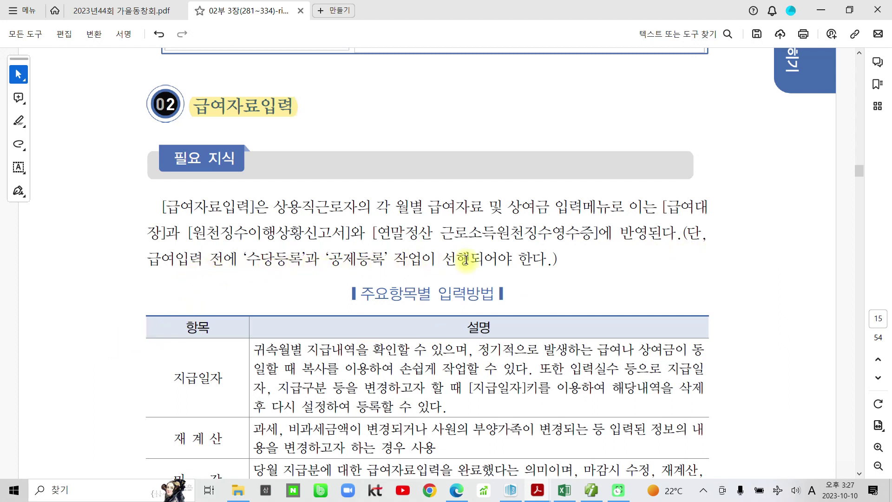
pyautogui.moveTo(245, 259); pyautogui.dragTo(547, 259)
pyautogui.click(552, 238)
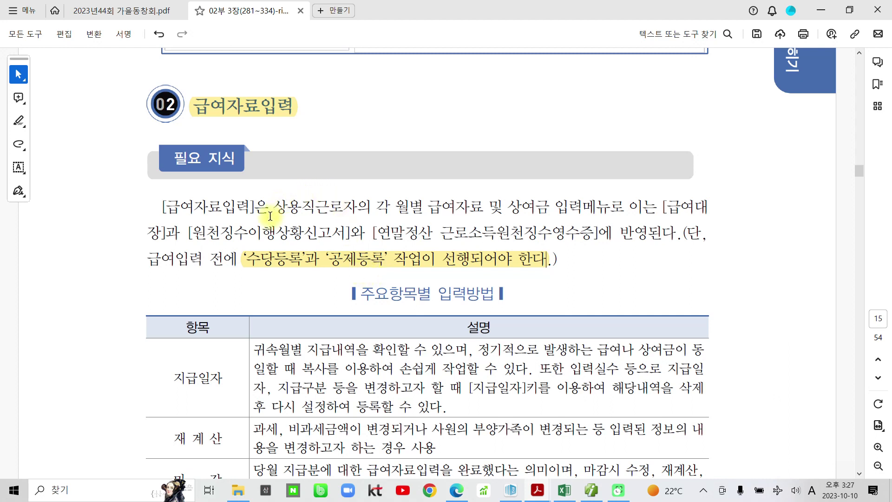
pyautogui.moveTo(274, 206); pyautogui.dragTo(361, 205)
pyautogui.click(381, 185)
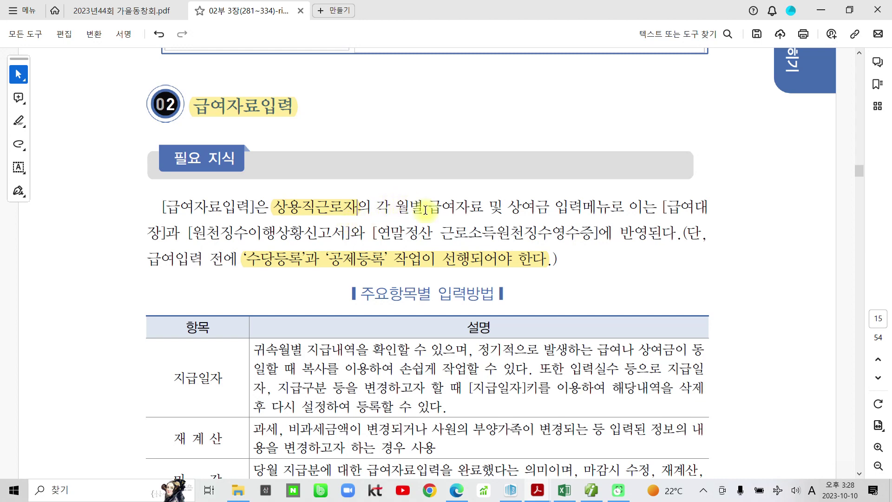
pyautogui.click(597, 491)
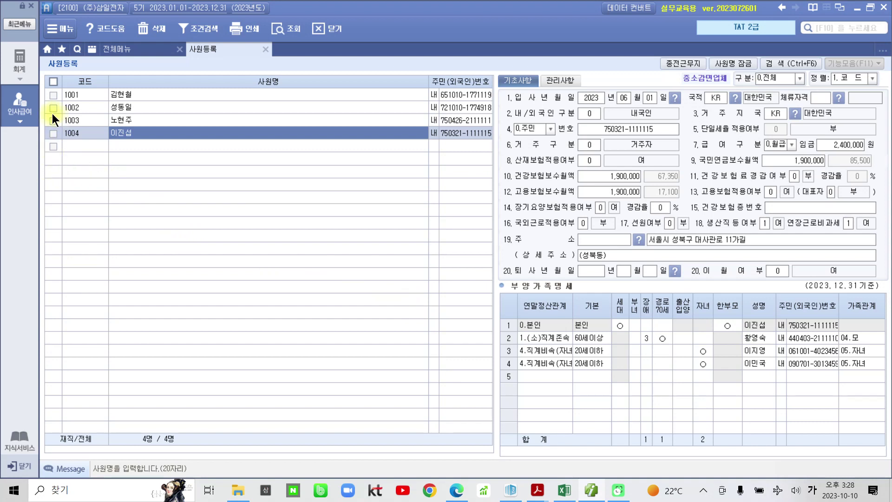
# Open the 인사급여 full menu listing 사원등록, 급여자료입력 and the other payroll groups.
pyautogui.click(19, 101)
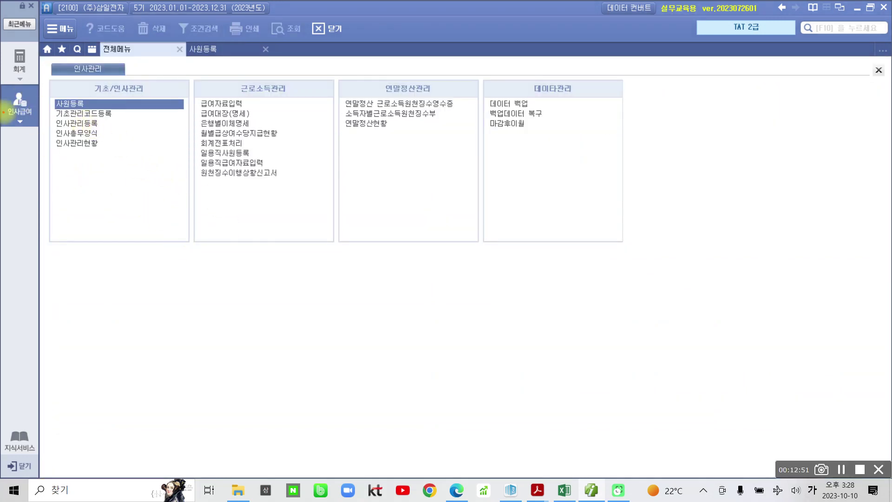
pyautogui.moveTo(47, 93)
pyautogui.mouseDown()
pyautogui.moveTo(111, 109)
pyautogui.moveTo(184, 110)
pyautogui.mouseUp()
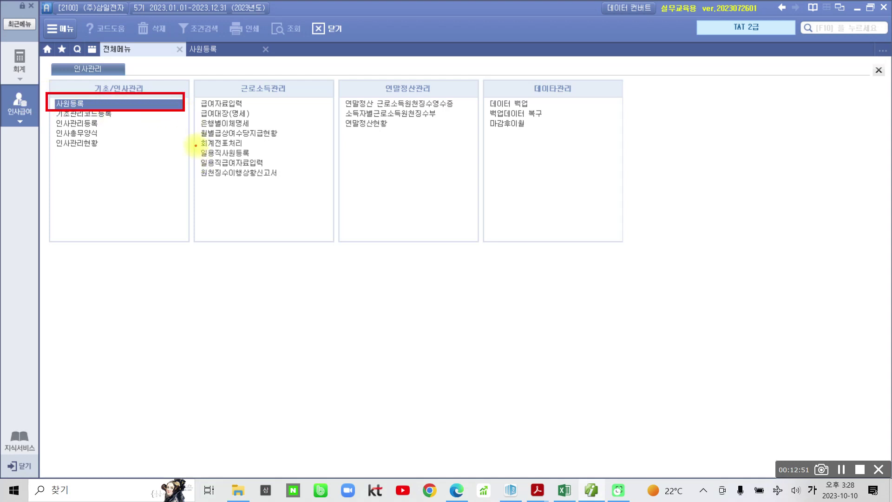
pyautogui.moveTo(189, 146); pyautogui.dragTo(328, 170)
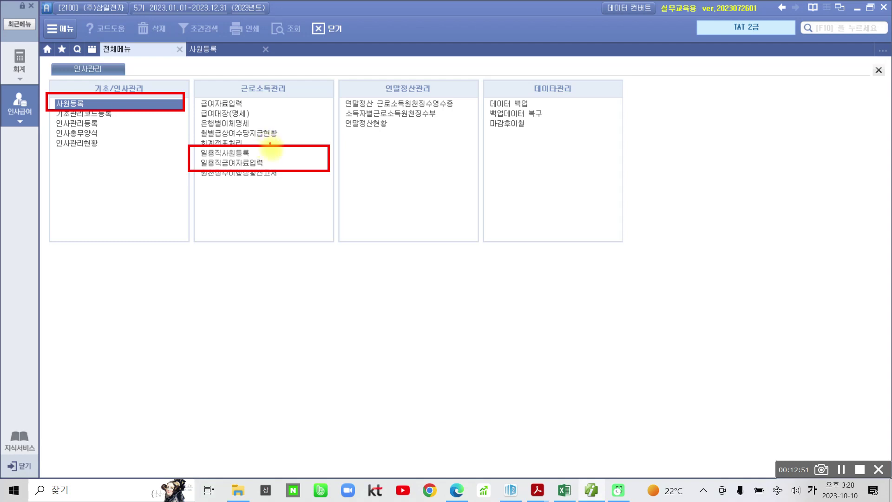
pyautogui.moveTo(270, 142)
pyautogui.mouseDown()
pyautogui.moveTo(281, 146)
pyautogui.moveTo(278, 163)
pyautogui.moveTo(290, 159)
pyautogui.mouseUp()
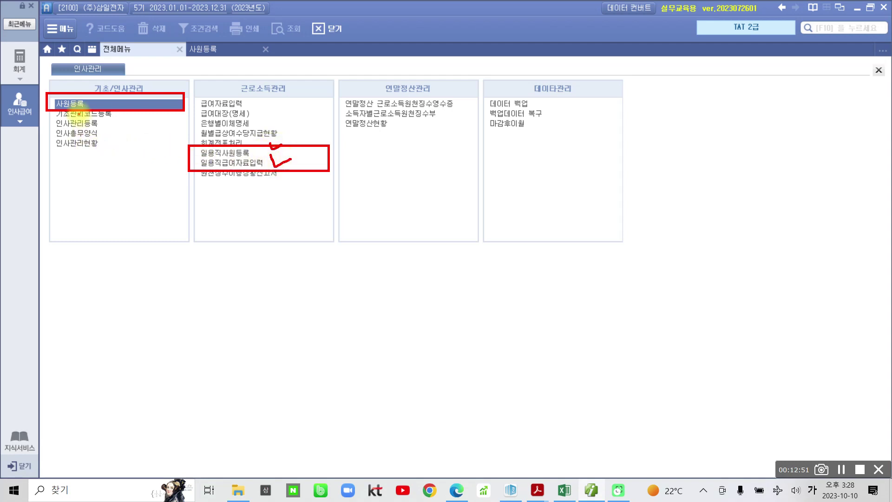
pyautogui.moveTo(120, 95); pyautogui.dragTo(141, 93)
pyautogui.moveTo(197, 96); pyautogui.dragTo(311, 108)
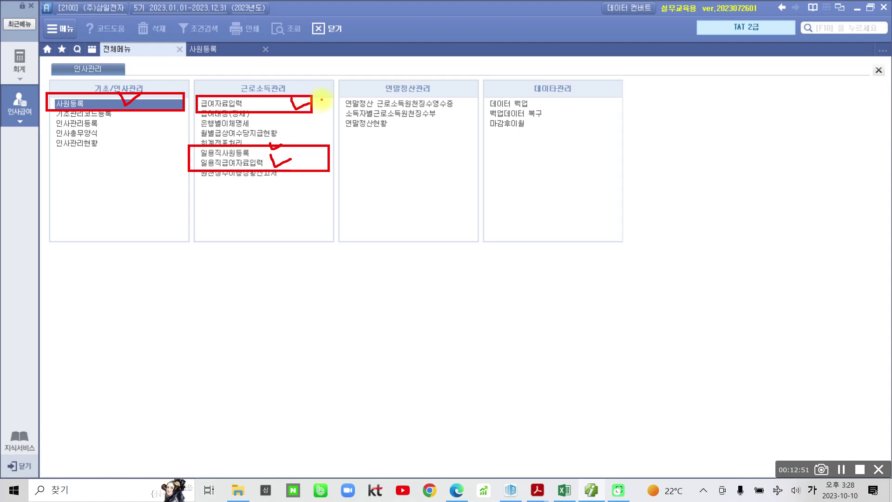
pyautogui.press('Escape')
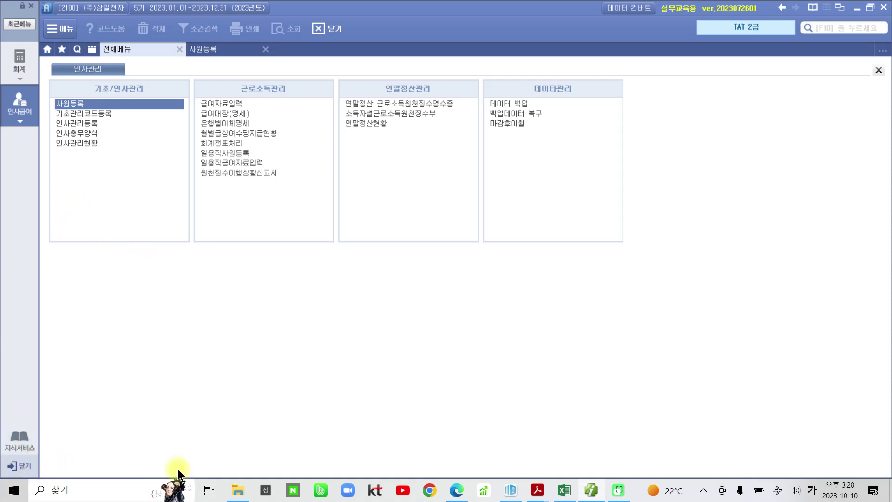
# Return to the textbook PDF at the 수당등록 시 비과세 종류별 입력방법 table.
pyautogui.click(537, 490)
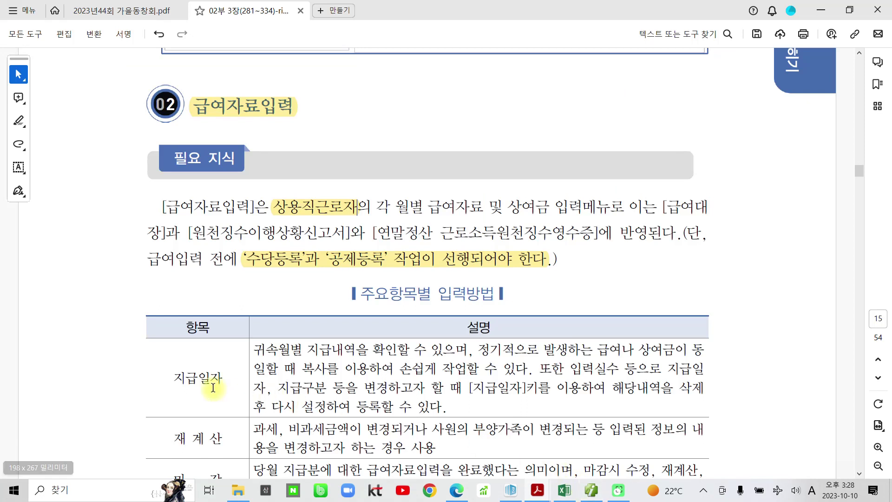
pyautogui.scroll(-3, 219, 392)
pyautogui.scroll(-1, 223, 397)
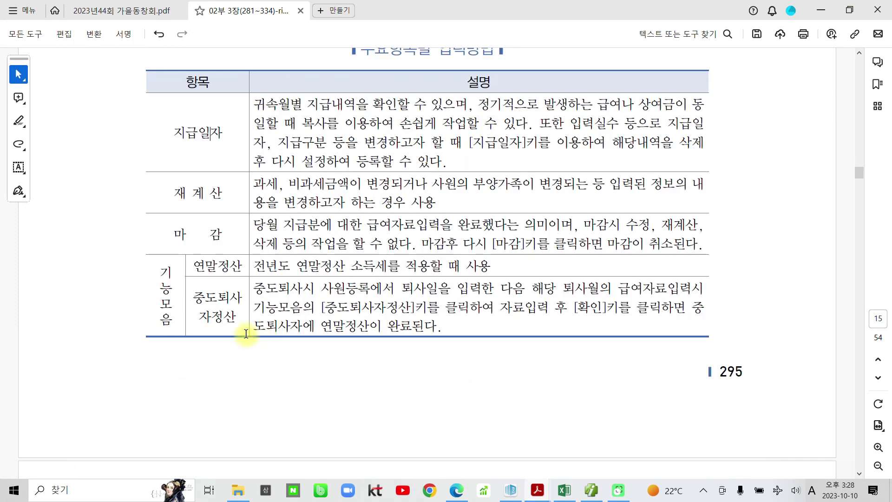
pyautogui.scroll(-10, 246, 334)
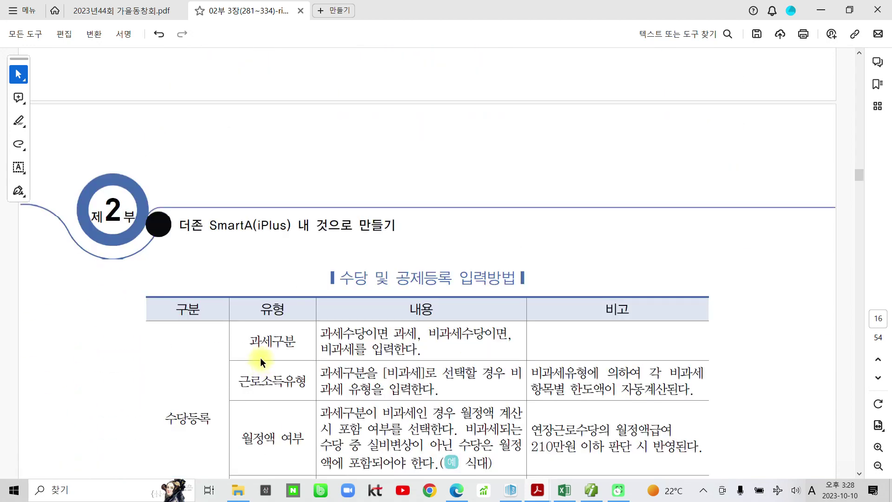
pyautogui.scroll(-6, 261, 352)
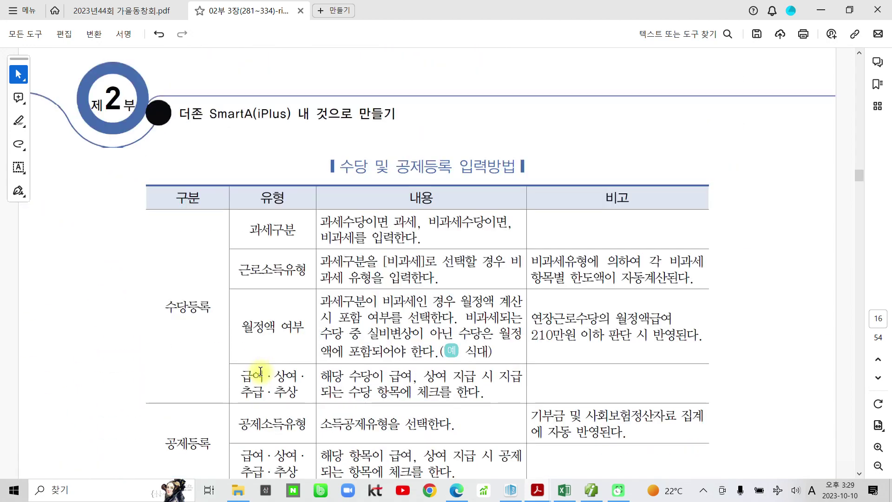
pyautogui.scroll(-7, 256, 380)
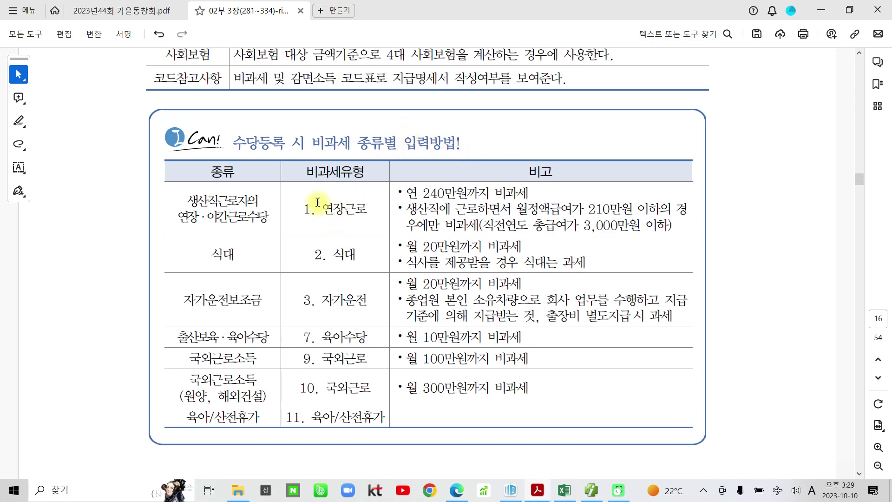
# Highlight 생산직근로자의 연장·야간근로수당 plus its 연 240만원, 210만원 and 3,000만원 conditions.
pyautogui.moveTo(188, 200); pyautogui.dragTo(269, 219)
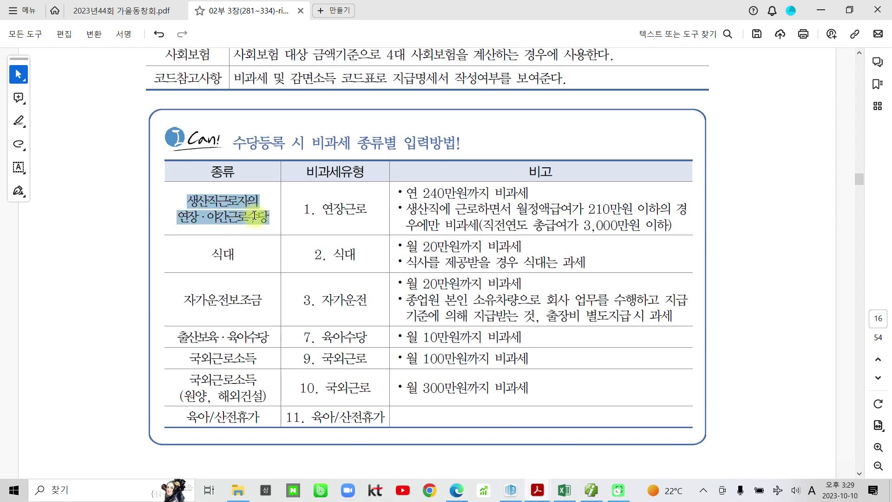
pyautogui.click(267, 186)
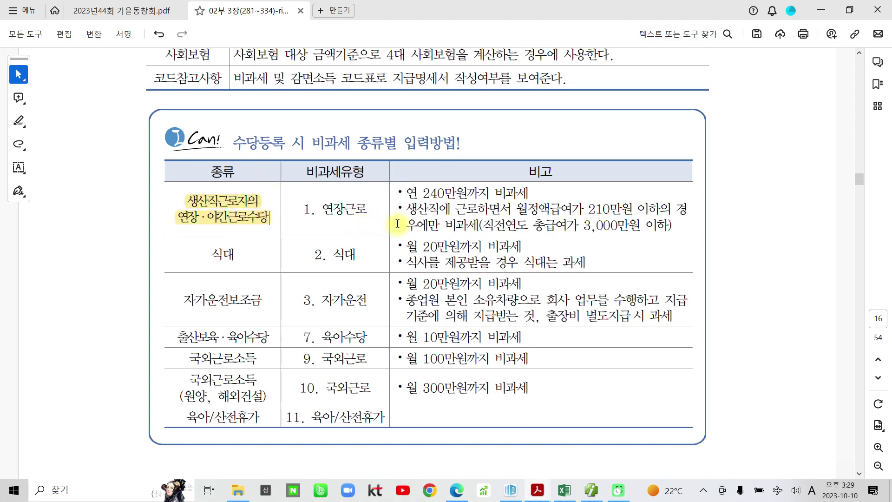
pyautogui.moveTo(481, 226); pyautogui.dragTo(675, 227)
pyautogui.click(681, 204)
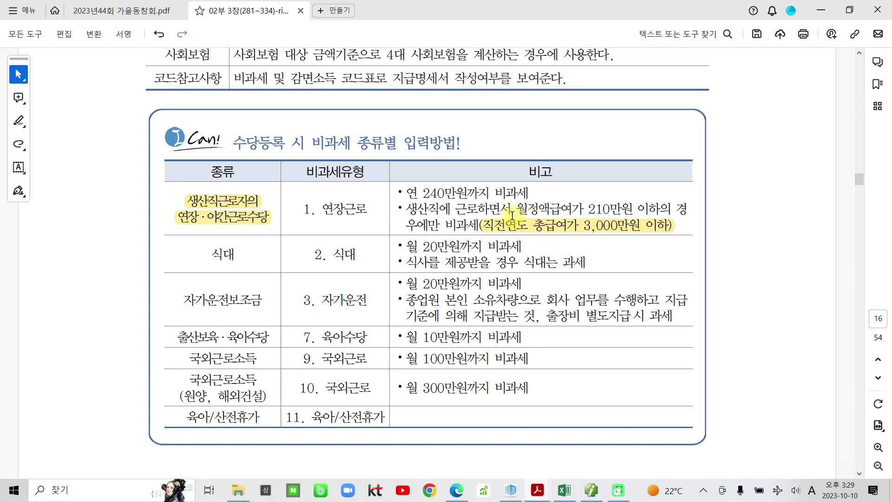
pyautogui.moveTo(515, 210); pyautogui.dragTo(648, 209)
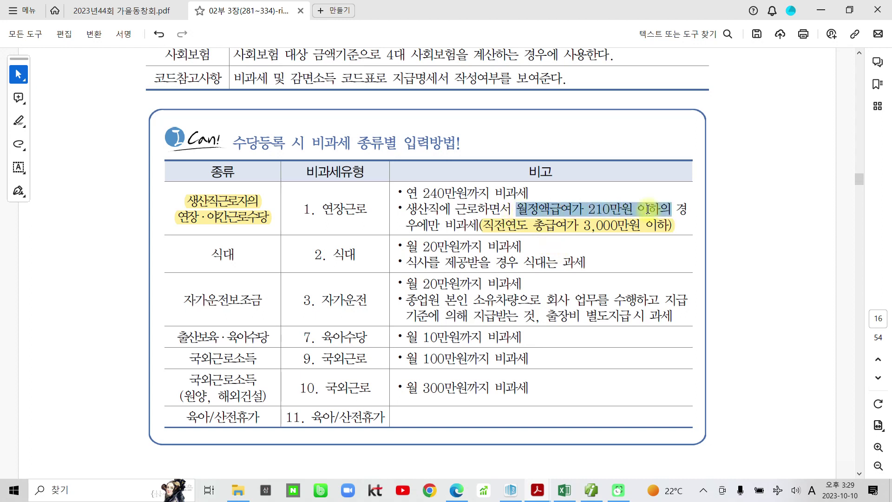
pyautogui.click(662, 189)
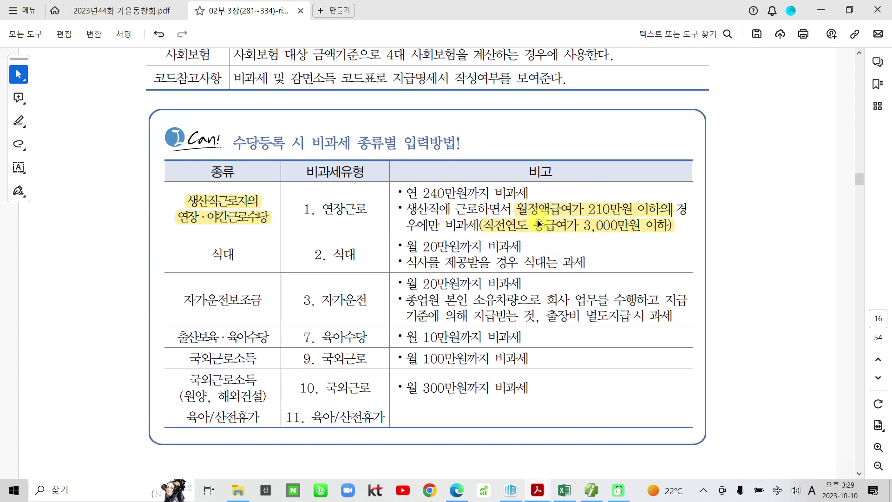
pyautogui.moveTo(417, 192); pyautogui.dragTo(504, 189)
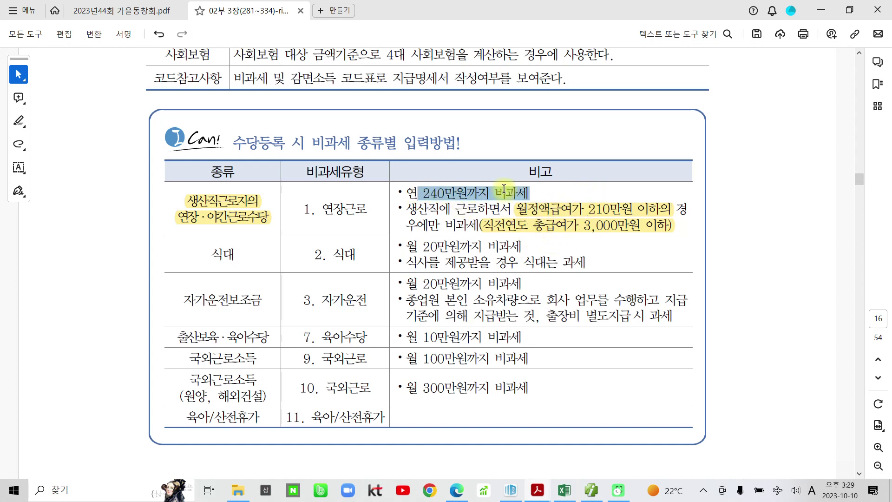
pyautogui.click(521, 173)
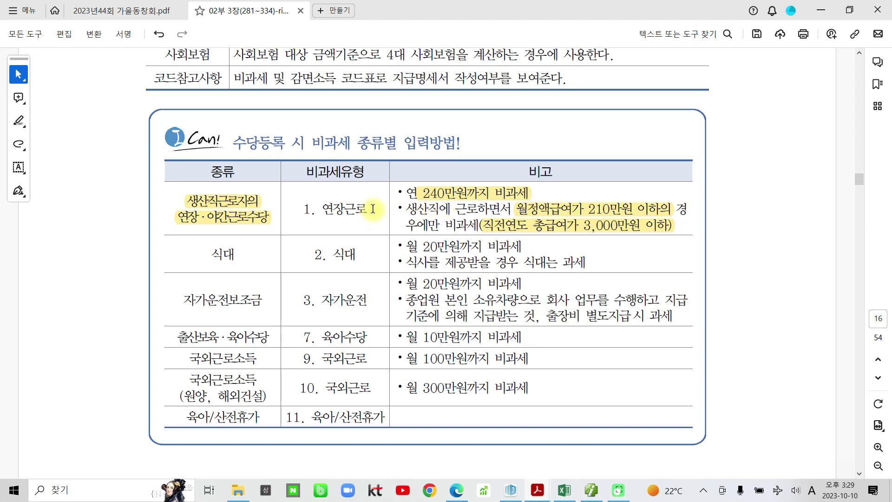
pyautogui.moveTo(373, 205)
pyautogui.mouseDown()
pyautogui.moveTo(303, 206)
pyautogui.moveTo(323, 214)
pyautogui.mouseUp()
pyautogui.click(520, 227)
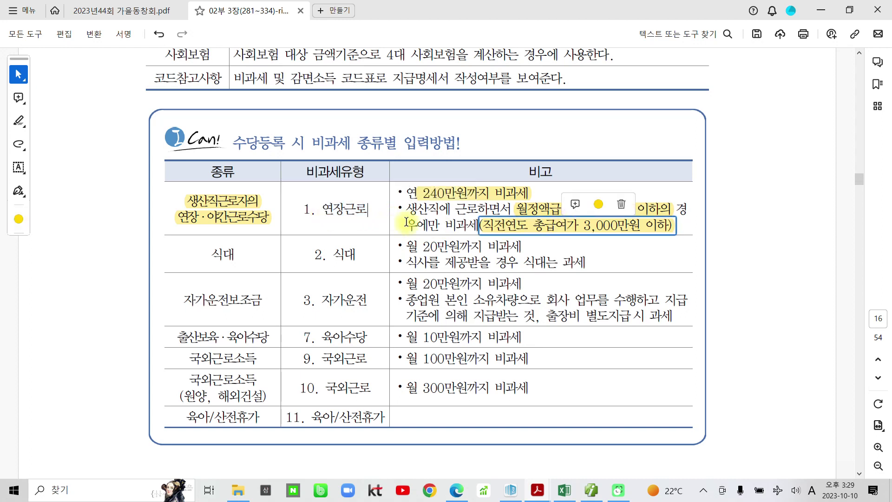
pyautogui.click(377, 222)
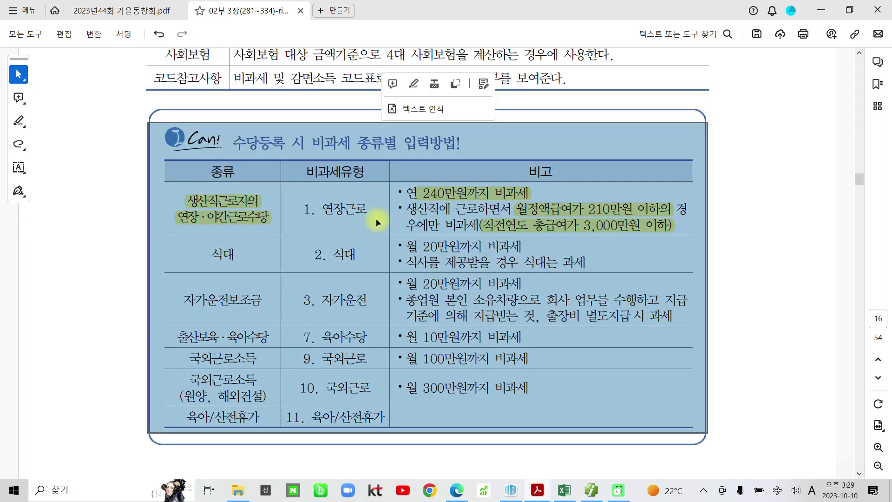
pyautogui.click(737, 226)
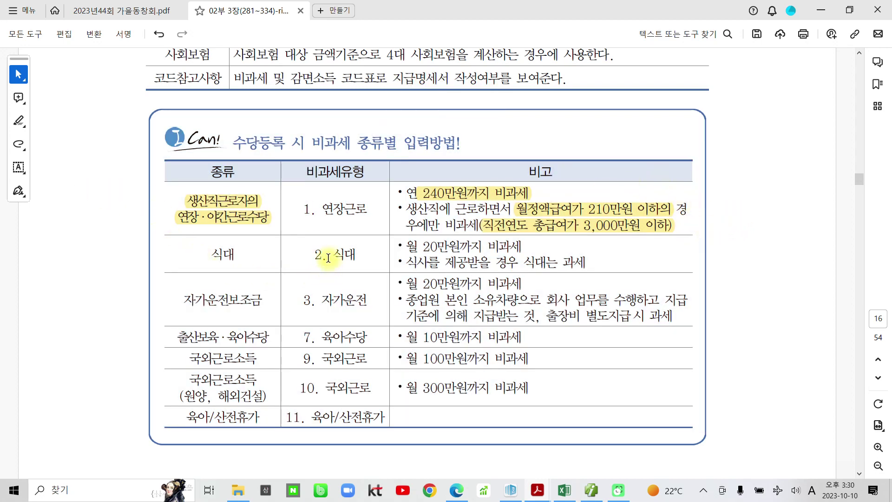
# Highlight the 식대 row's type, item name, 월 20만원까지 비과세 and its taxable caveat line.
pyautogui.moveTo(329, 254); pyautogui.dragTo(351, 253)
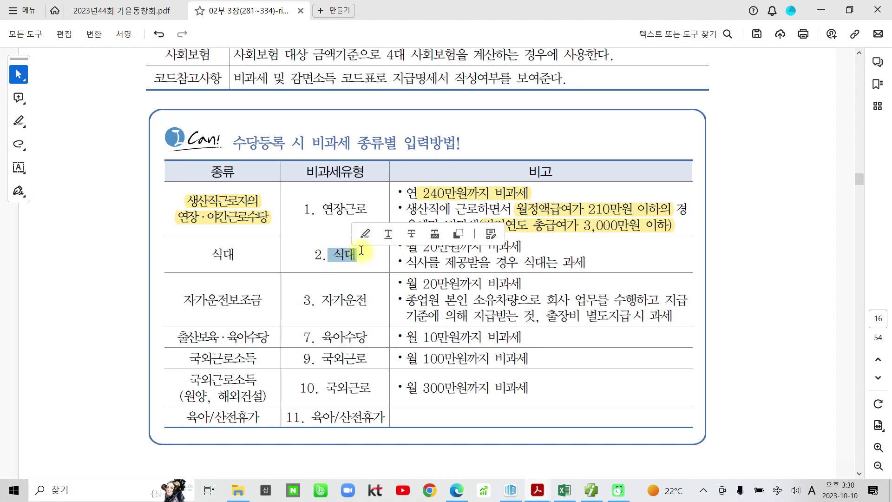
pyautogui.click(366, 234)
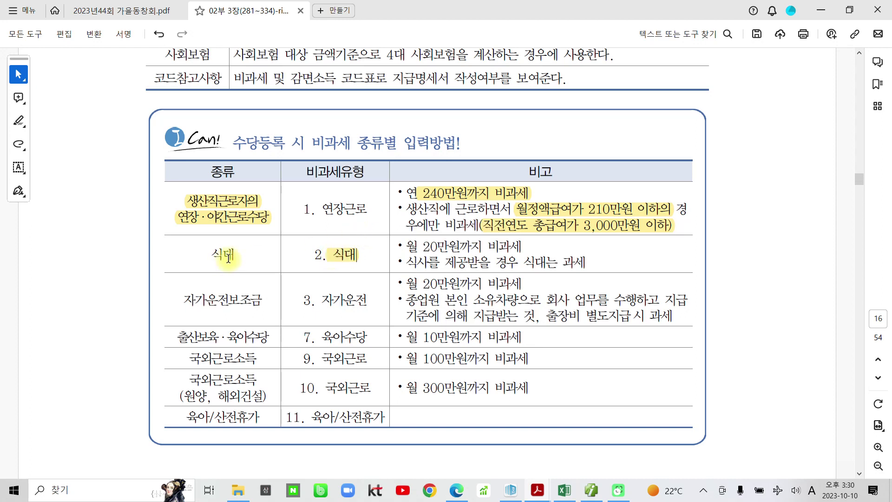
pyautogui.moveTo(236, 257); pyautogui.dragTo(214, 259)
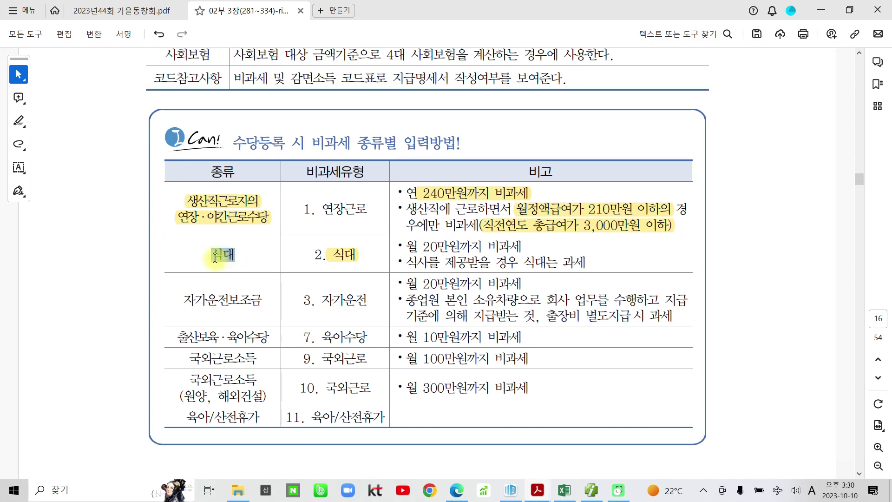
pyautogui.click(225, 233)
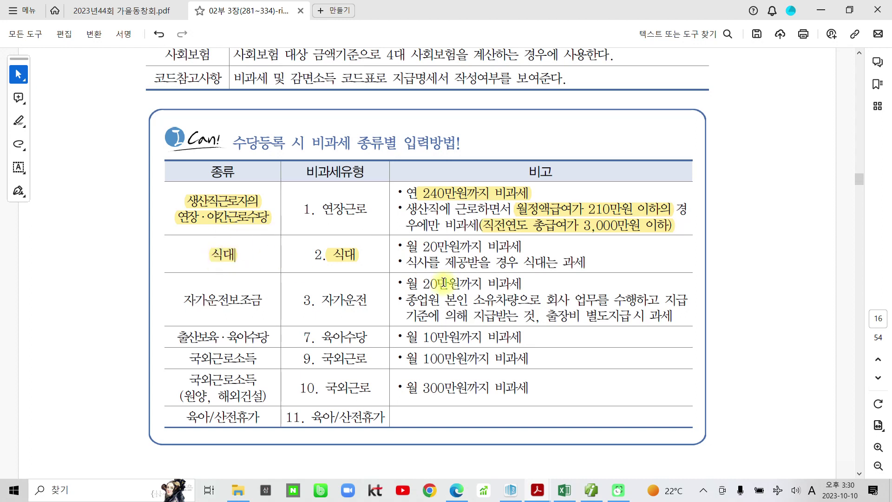
pyautogui.tripleClick(418, 246)
pyautogui.tripleClick(416, 246)
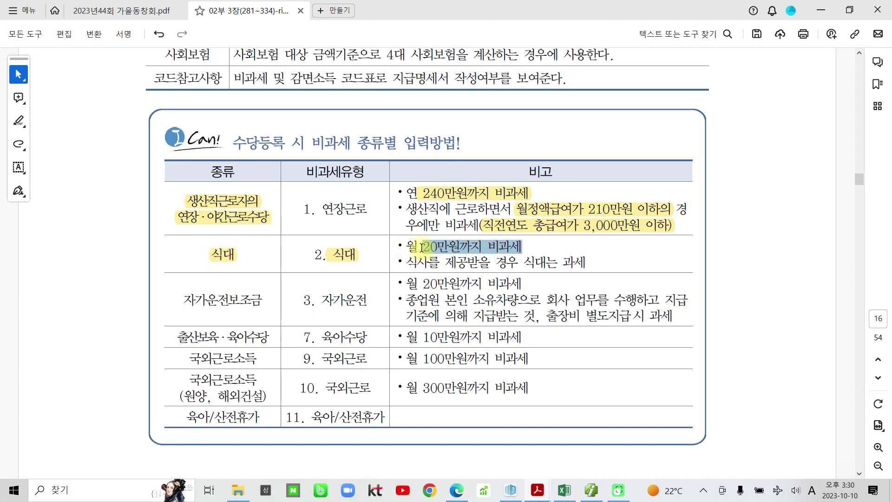
pyautogui.click(427, 228)
pyautogui.moveTo(406, 262); pyautogui.dragTo(501, 266)
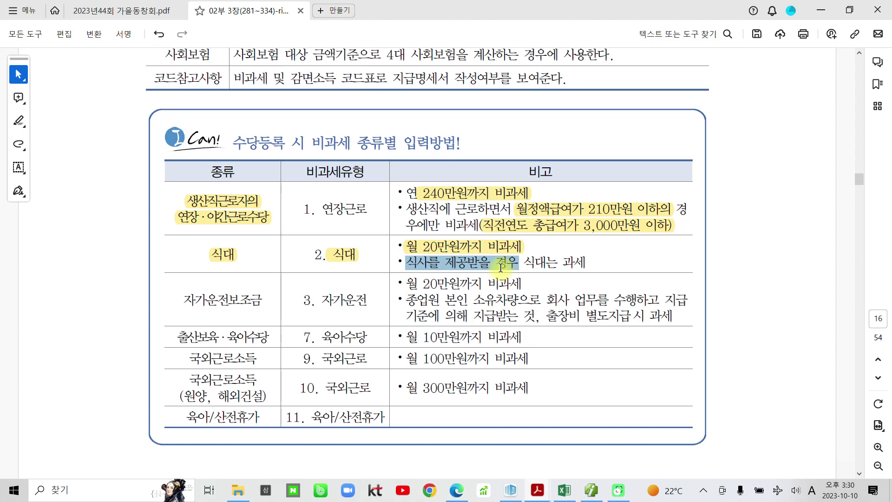
pyautogui.moveTo(501, 266); pyautogui.dragTo(588, 263)
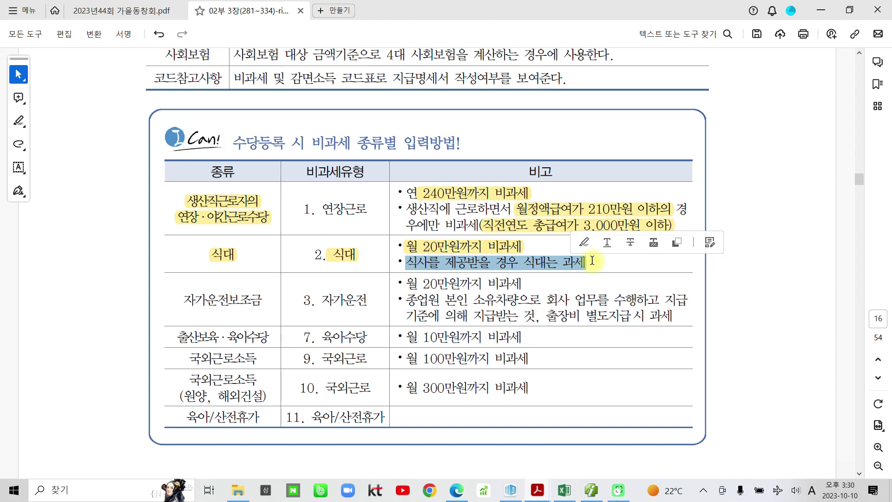
pyautogui.click(556, 260)
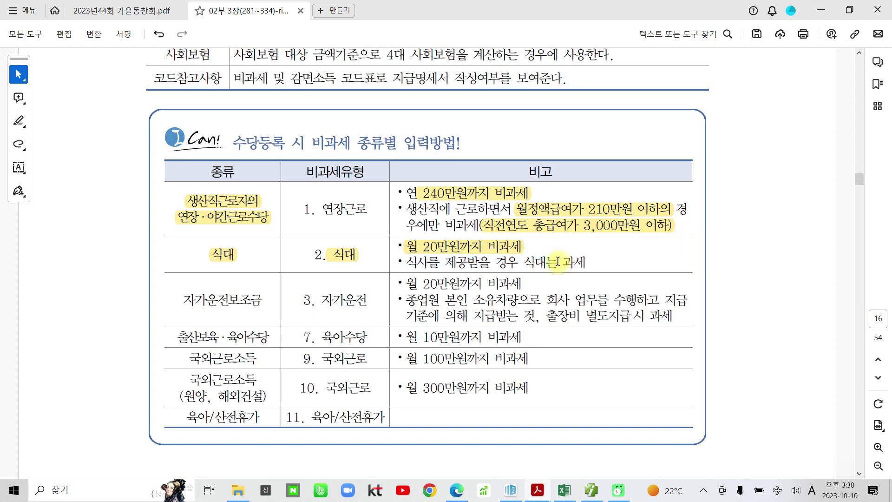
pyautogui.moveTo(405, 264); pyautogui.dragTo(502, 263)
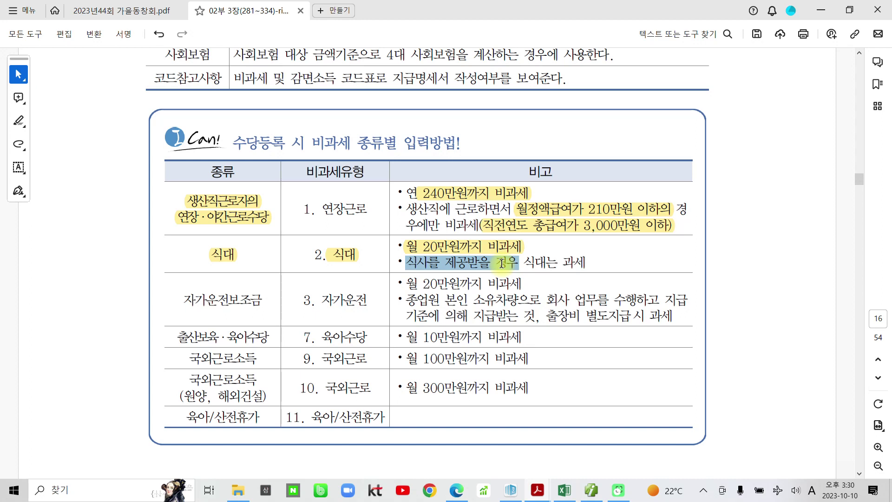
pyautogui.moveTo(502, 263); pyautogui.dragTo(598, 263)
pyautogui.click(607, 243)
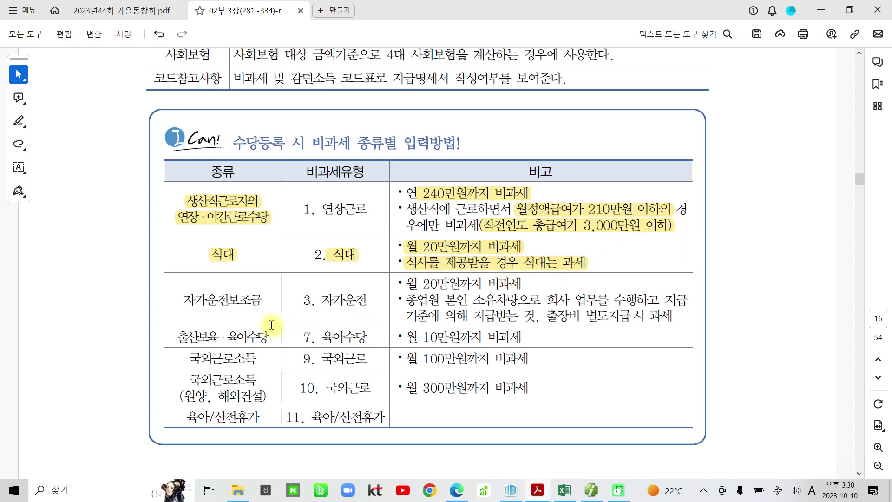
# Highlight the 자가운전보조금 row: label, 3. 자가운전, 월 20만원 limit, conditions and 출장비 별도지급 시 과세.
pyautogui.moveTo(183, 300); pyautogui.dragTo(261, 299)
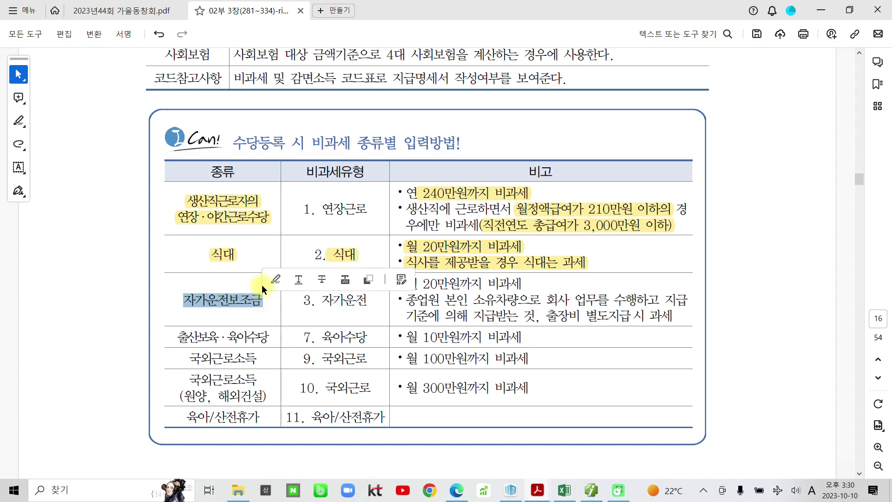
pyautogui.click(294, 281)
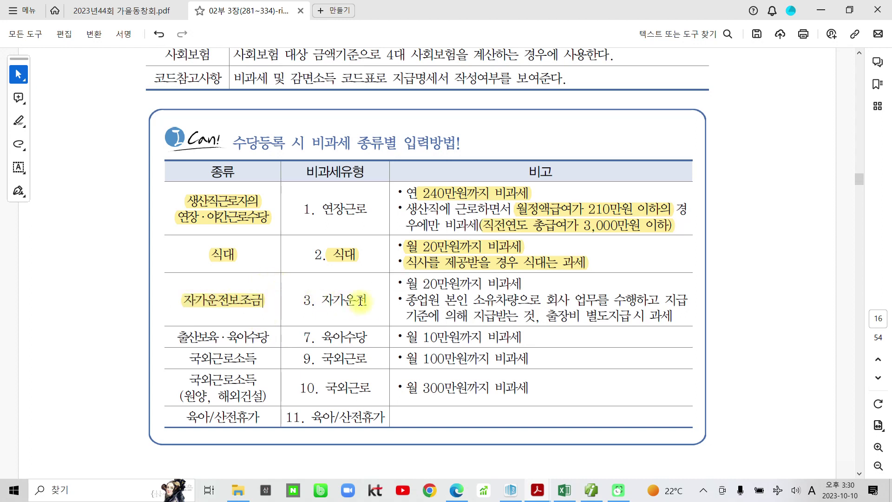
pyautogui.moveTo(369, 301); pyautogui.dragTo(303, 300)
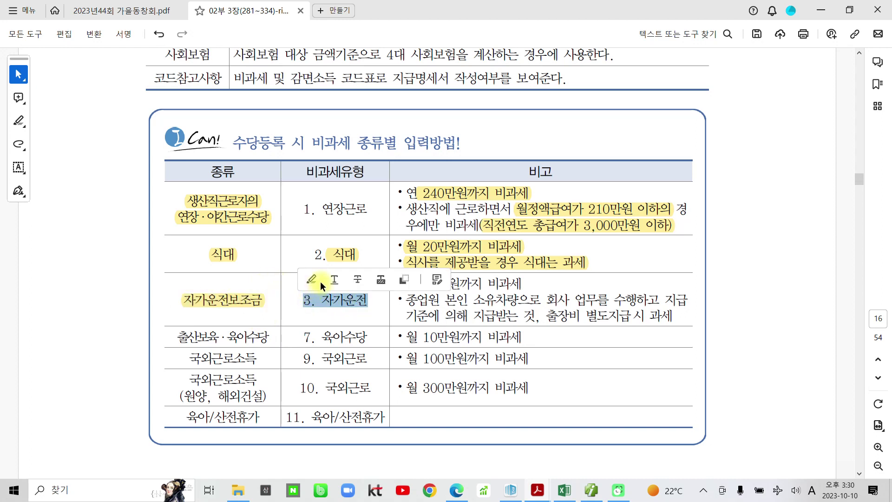
pyautogui.click(312, 280)
pyautogui.moveTo(398, 285); pyautogui.dragTo(523, 283)
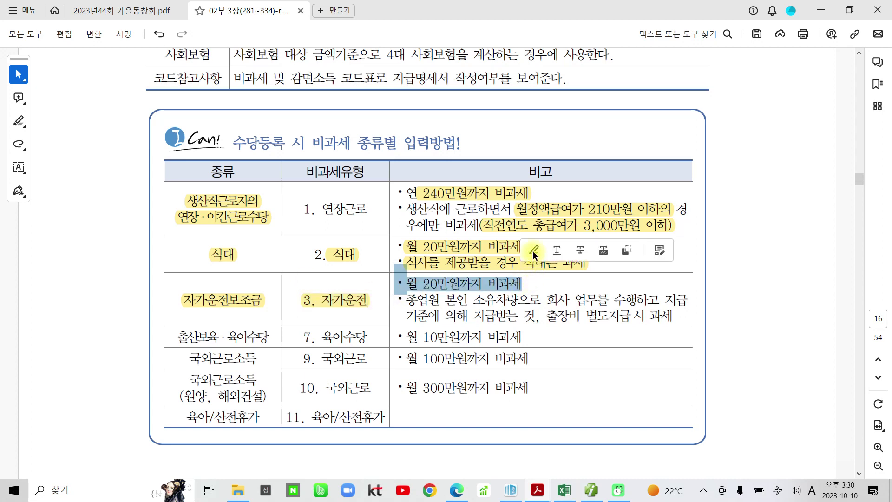
pyautogui.click(532, 250)
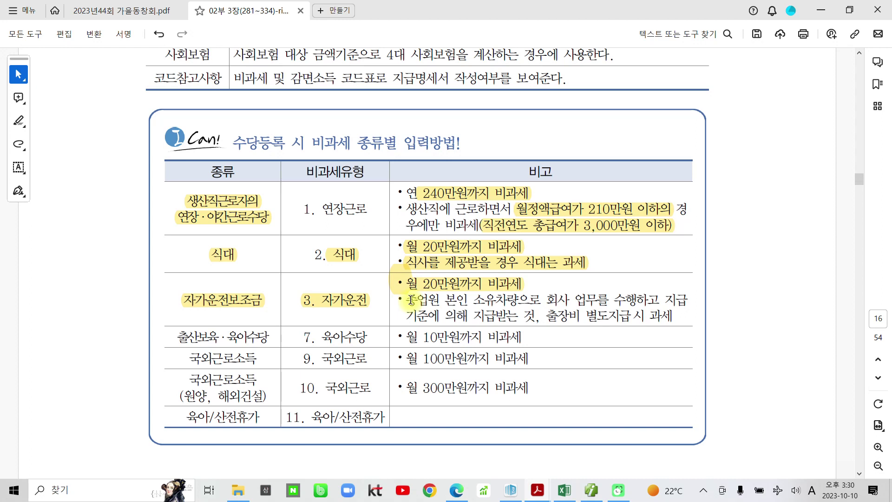
pyautogui.moveTo(410, 300); pyautogui.dragTo(500, 303)
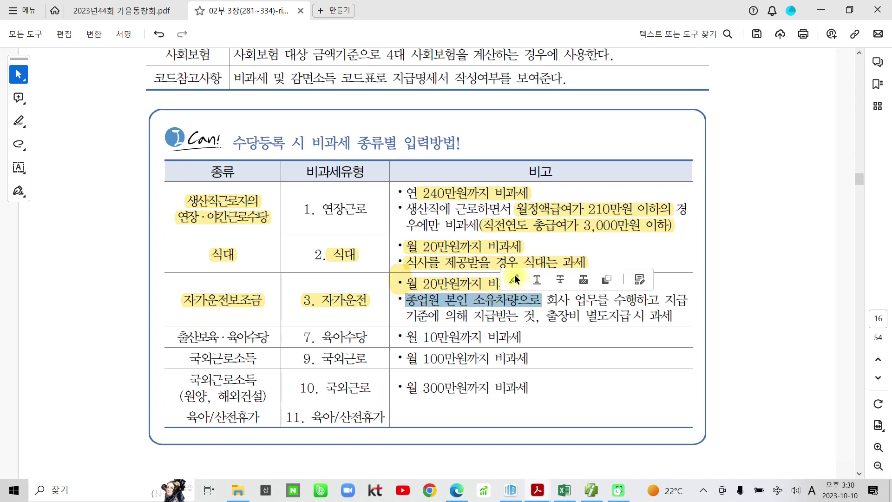
pyautogui.click(516, 280)
pyautogui.moveTo(549, 298); pyautogui.dragTo(511, 309)
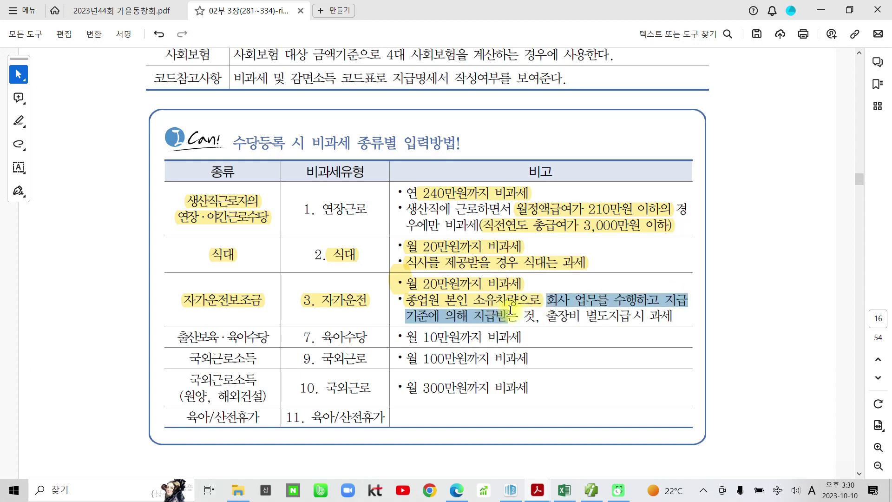
pyautogui.moveTo(511, 309); pyautogui.dragTo(538, 312)
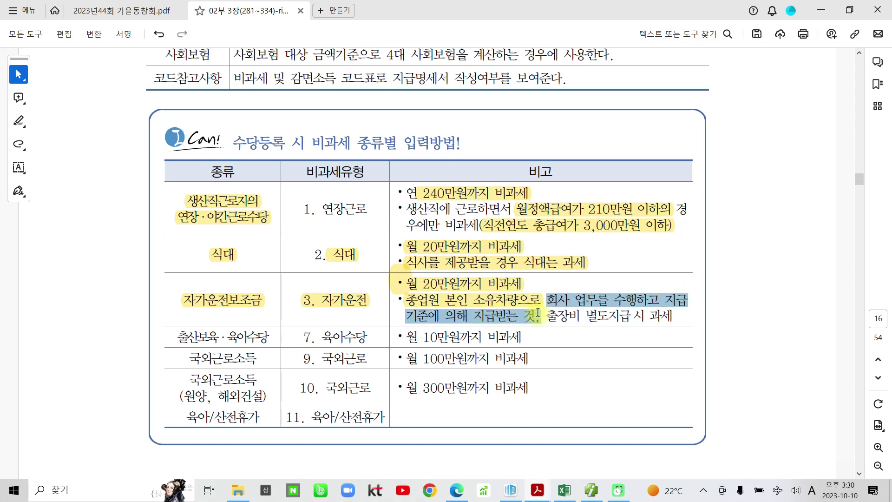
pyautogui.click(550, 279)
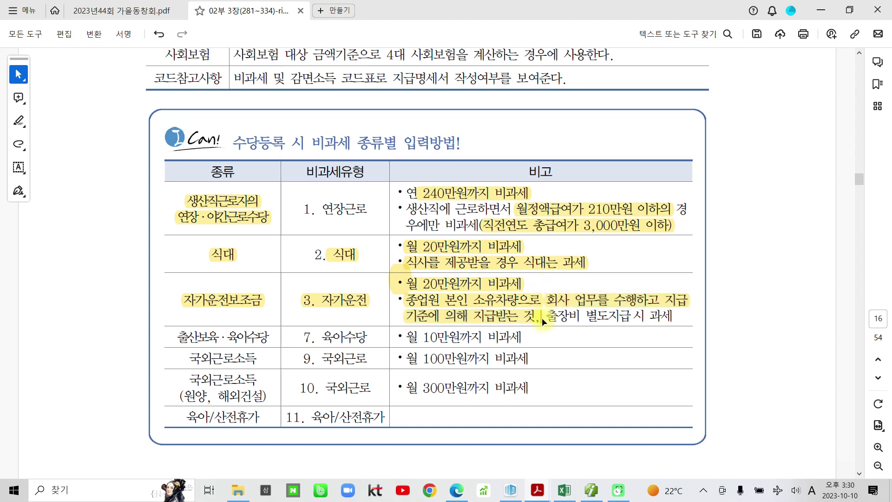
pyautogui.moveTo(551, 315)
pyautogui.mouseDown()
pyautogui.moveTo(683, 310)
pyautogui.moveTo(658, 321)
pyautogui.moveTo(686, 312)
pyautogui.mouseUp()
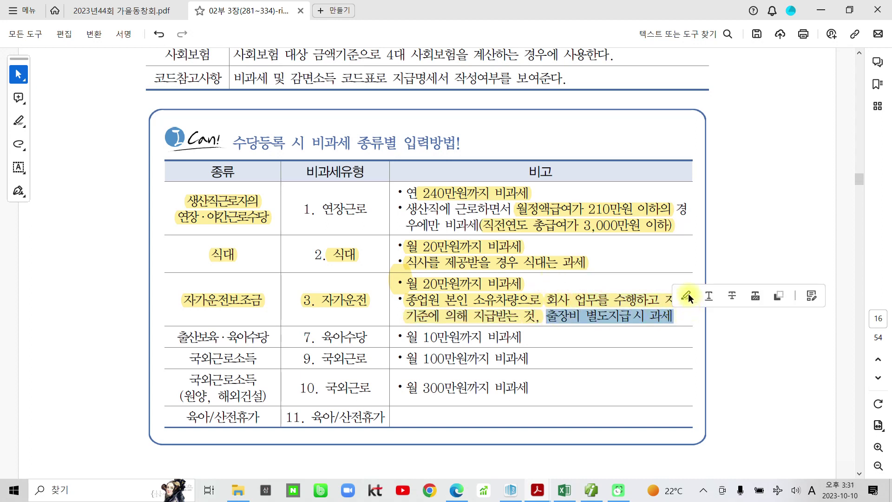
pyautogui.click(687, 295)
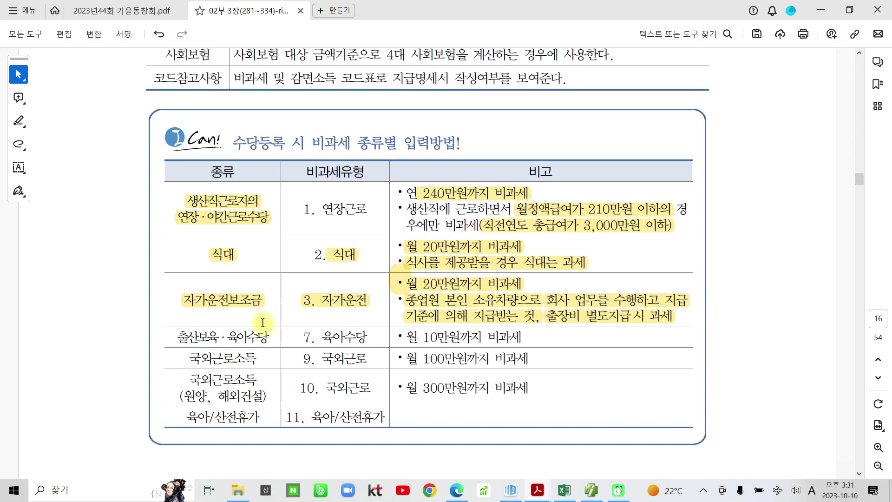
# Highlight 출산보육·육아수당 with its 월 10만원 limit and 국외근로소득 with its 월 100만원 limit.
pyautogui.moveTo(177, 337); pyautogui.dragTo(271, 338)
pyautogui.click(279, 317)
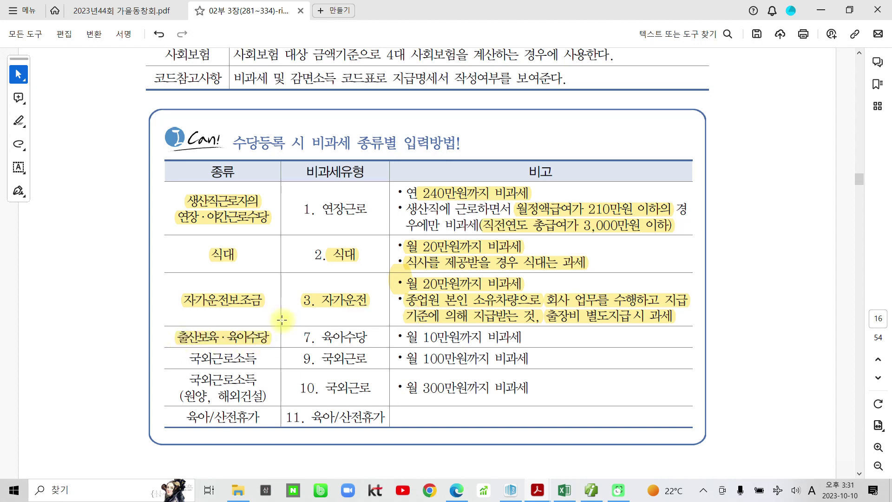
pyautogui.moveTo(405, 337); pyautogui.dragTo(520, 332)
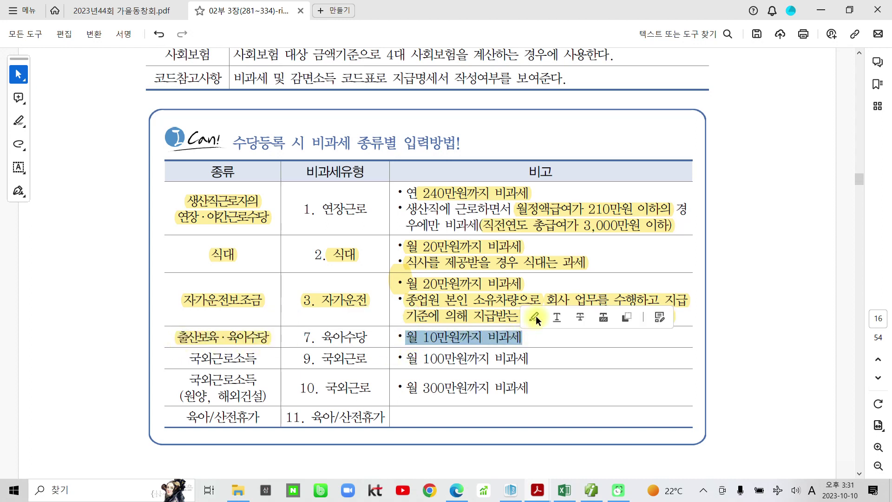
pyautogui.click(536, 316)
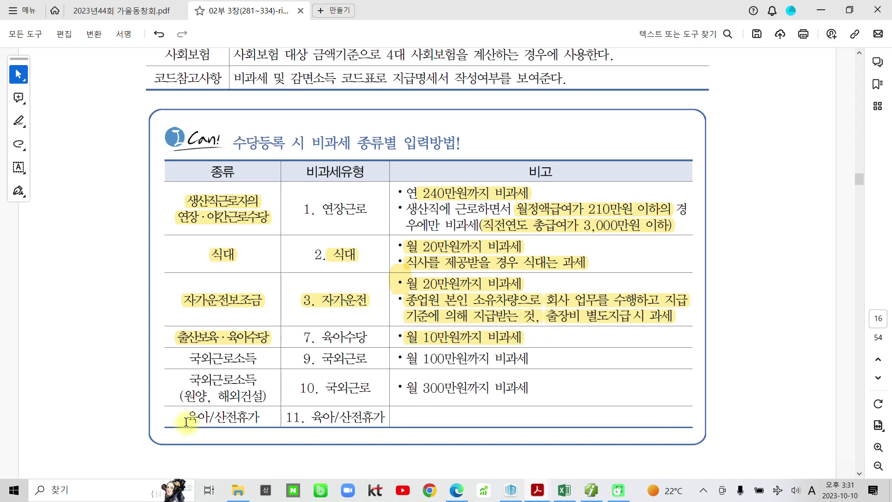
pyautogui.moveTo(188, 358); pyautogui.dragTo(258, 360)
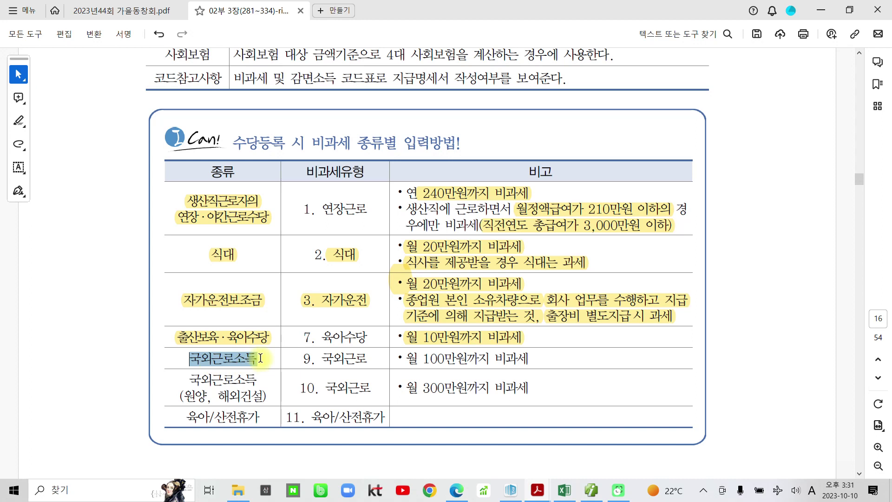
pyautogui.click(278, 337)
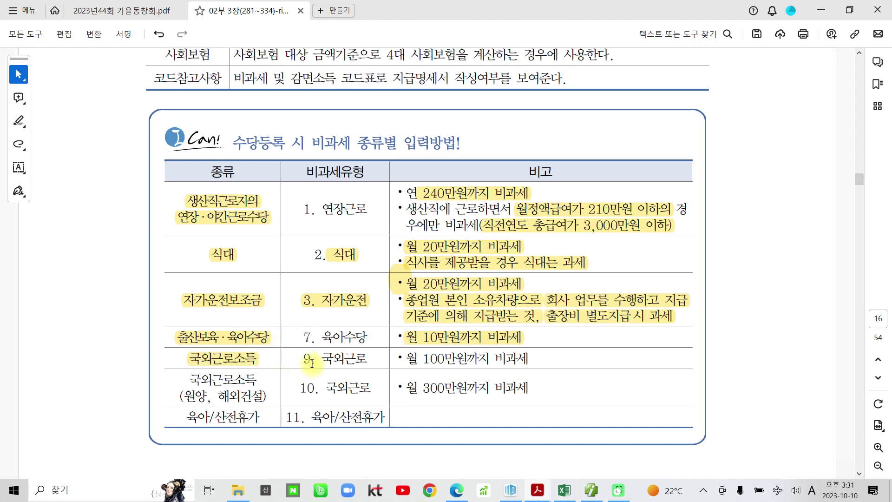
pyautogui.moveTo(408, 361); pyautogui.dragTo(513, 361)
pyautogui.click(529, 338)
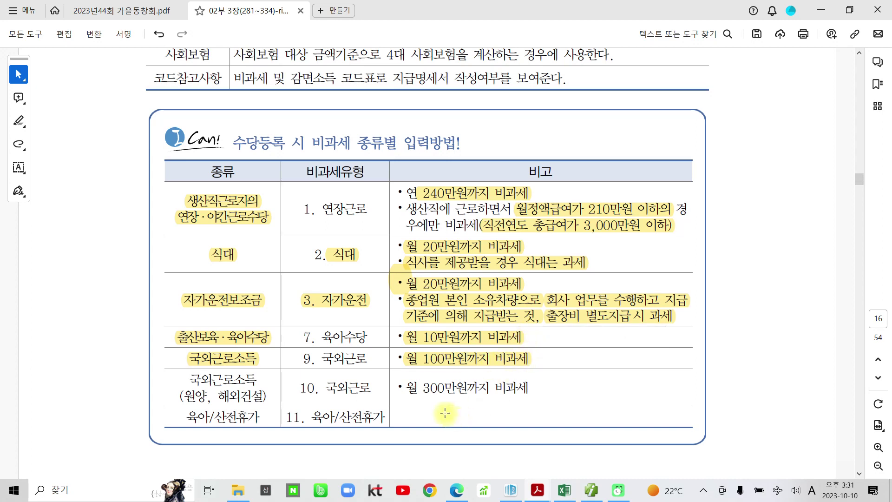
# Highlight 원양, 해외건설 with its 월 300만원 limit and the type numbers 9 and 10.
pyautogui.moveTo(186, 396); pyautogui.dragTo(267, 398)
pyautogui.click(278, 381)
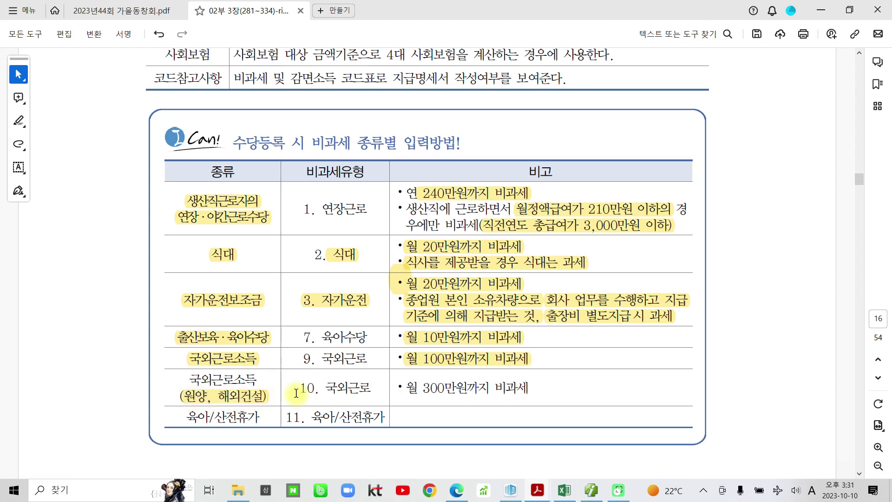
pyautogui.moveTo(406, 388); pyautogui.dragTo(530, 388)
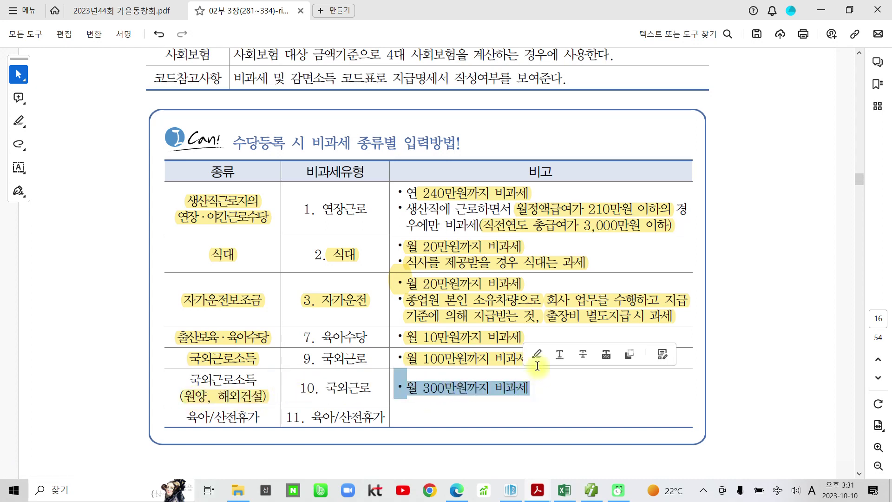
pyautogui.click(539, 358)
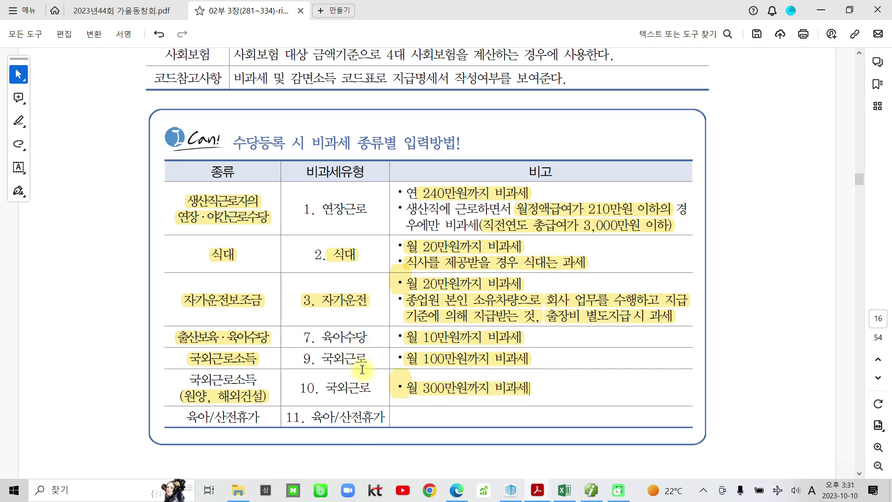
pyautogui.moveTo(296, 359); pyautogui.dragTo(307, 359)
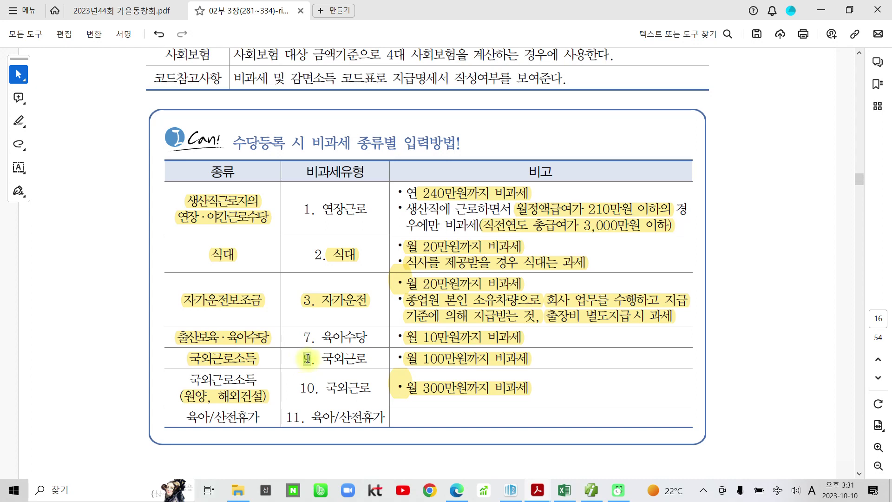
pyautogui.click(325, 338)
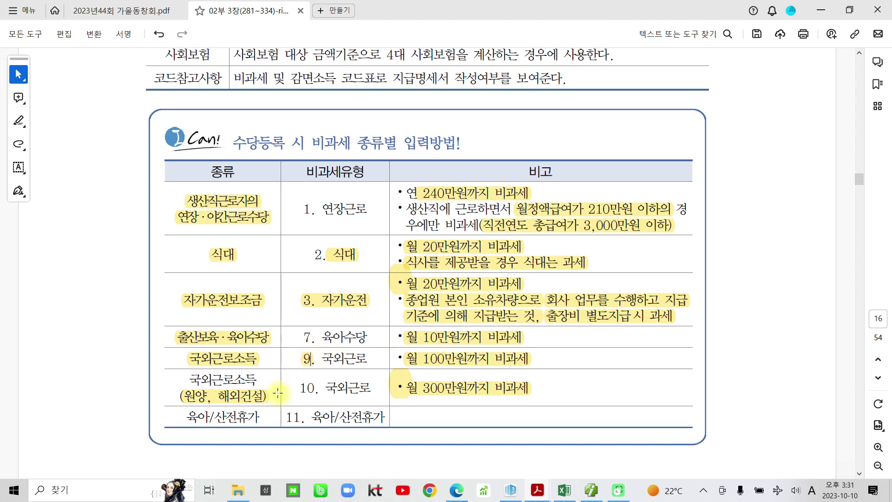
pyautogui.moveTo(298, 388); pyautogui.dragTo(321, 387)
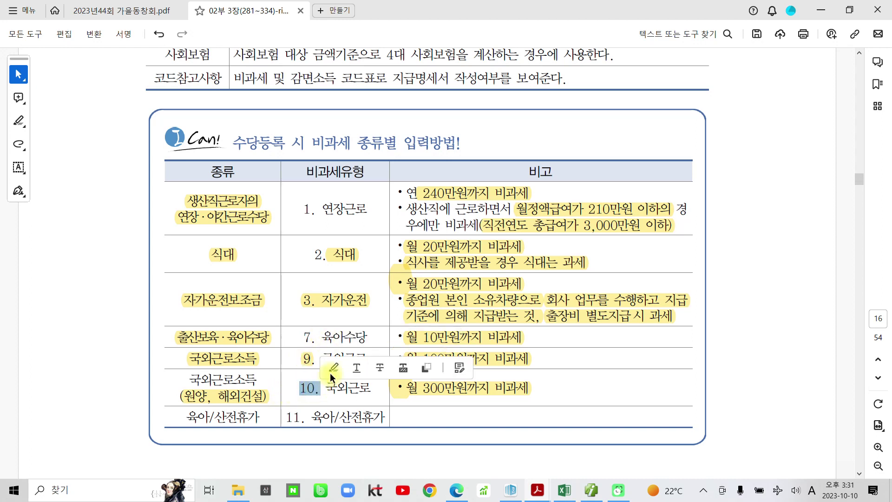
pyautogui.click(333, 368)
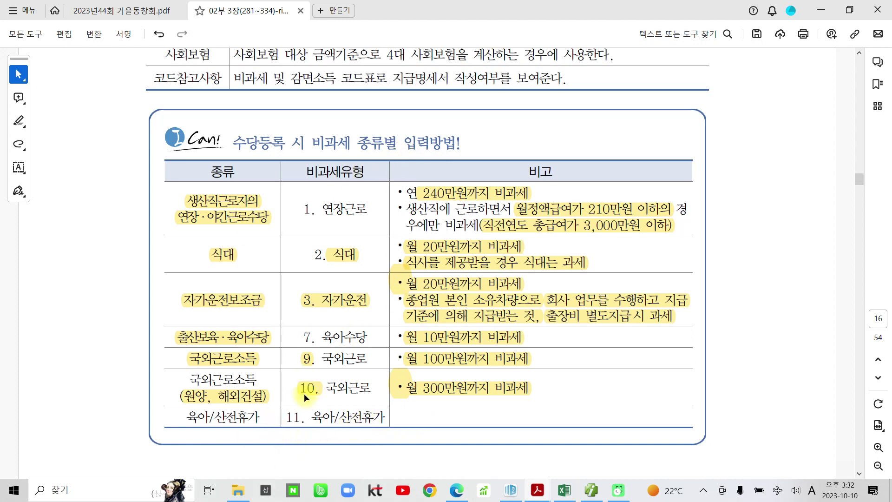
# Highlight '1월 ~ 12월의' in the payroll-entry task sentence.
pyautogui.scroll(-2, 300, 365)
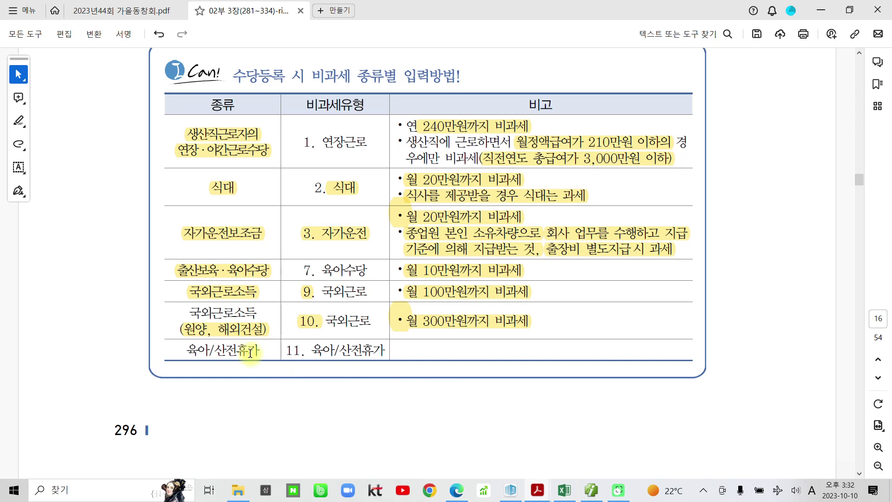
pyautogui.scroll(-10, 255, 372)
pyautogui.scroll(-3, 261, 375)
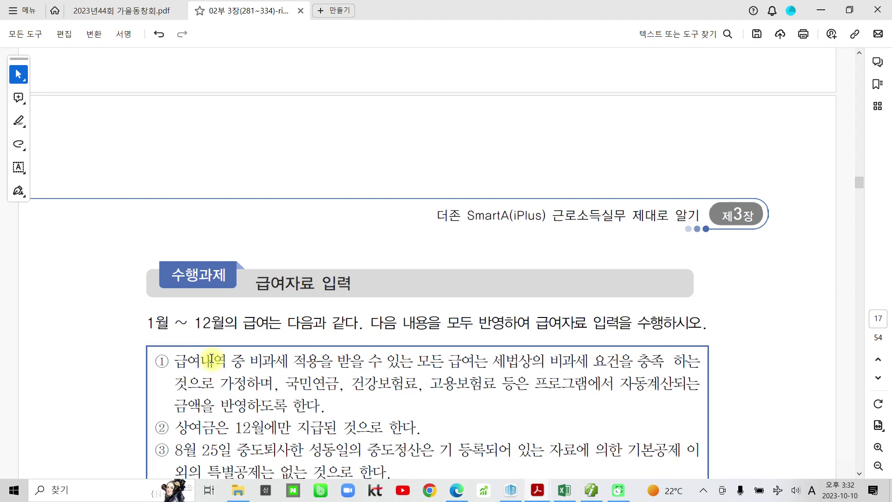
pyautogui.scroll(-4, 211, 359)
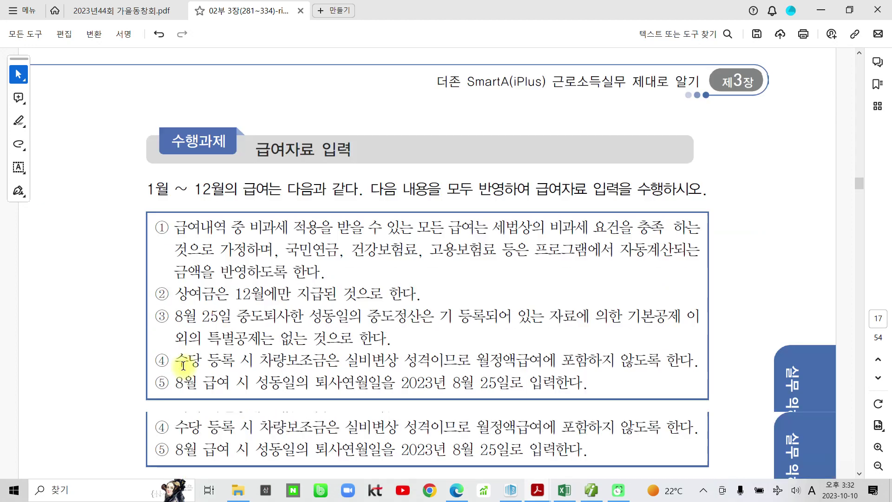
pyautogui.scroll(1, 180, 355)
pyautogui.click(147, 144)
pyautogui.keyDown('shift'); pyautogui.click(238, 144); pyautogui.keyUp('shift')
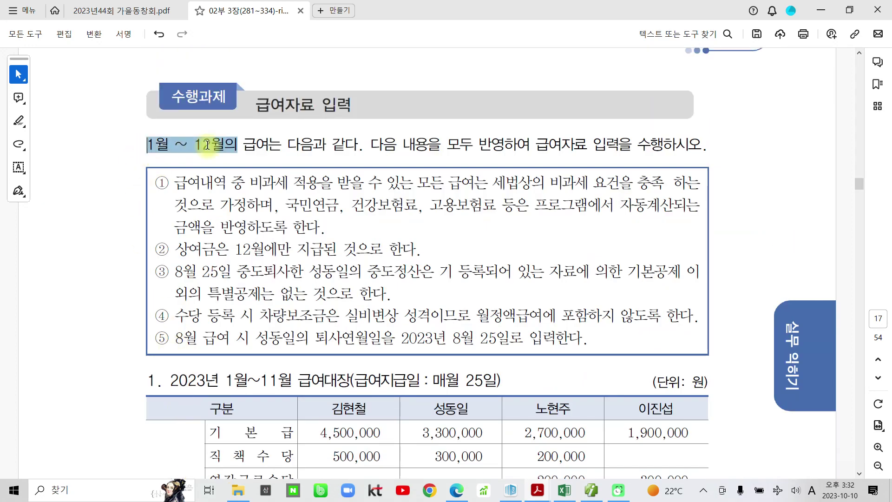
pyautogui.click(219, 118)
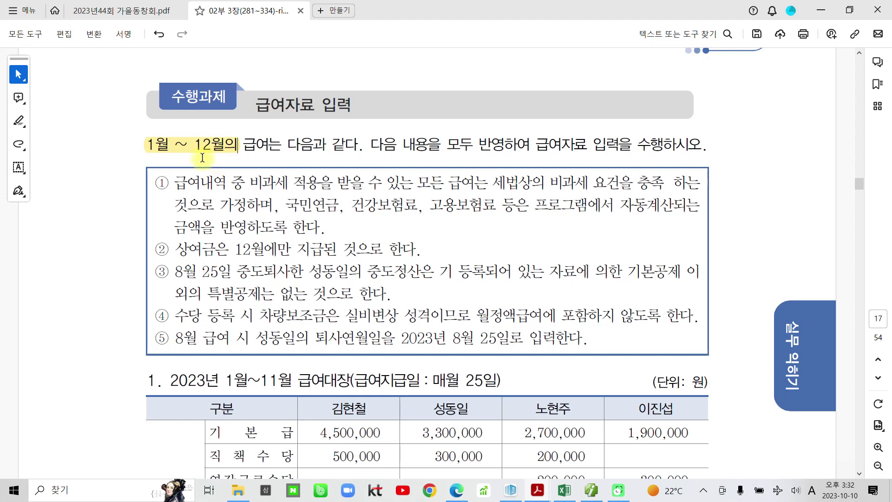
# Circle the four employee names in the 1월~11월 급여대장 table in red ink.
pyautogui.scroll(-2, 206, 243)
pyautogui.moveTo(374, 286)
pyautogui.mouseDown()
pyautogui.moveTo(325, 320)
pyautogui.moveTo(369, 327)
pyautogui.mouseUp()
pyautogui.moveTo(469, 292); pyautogui.dragTo(458, 328)
pyautogui.moveTo(571, 288)
pyautogui.mouseDown()
pyautogui.moveTo(576, 325)
pyautogui.moveTo(553, 327)
pyautogui.mouseUp()
pyautogui.moveTo(676, 269)
pyautogui.mouseDown()
pyautogui.moveTo(625, 302)
pyautogui.moveTo(648, 344)
pyautogui.mouseUp()
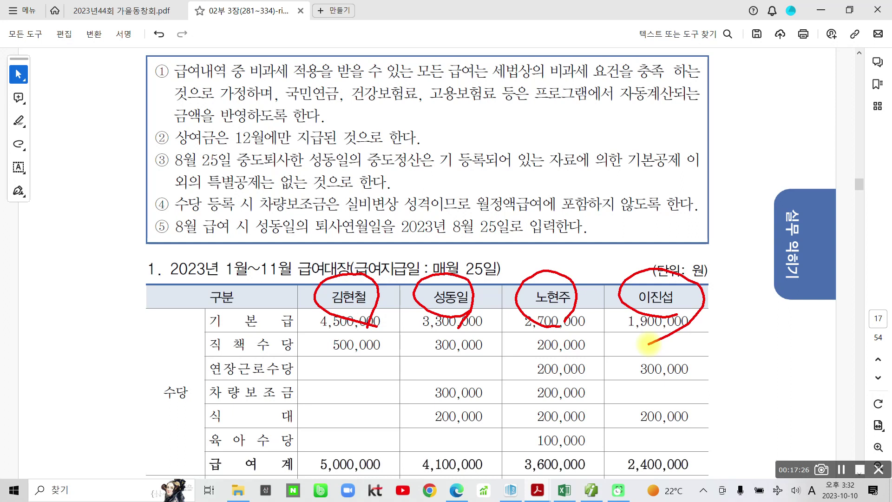
pyautogui.moveTo(565, 223)
pyautogui.mouseDown()
pyautogui.moveTo(548, 260)
pyautogui.moveTo(583, 250)
pyautogui.mouseUp()
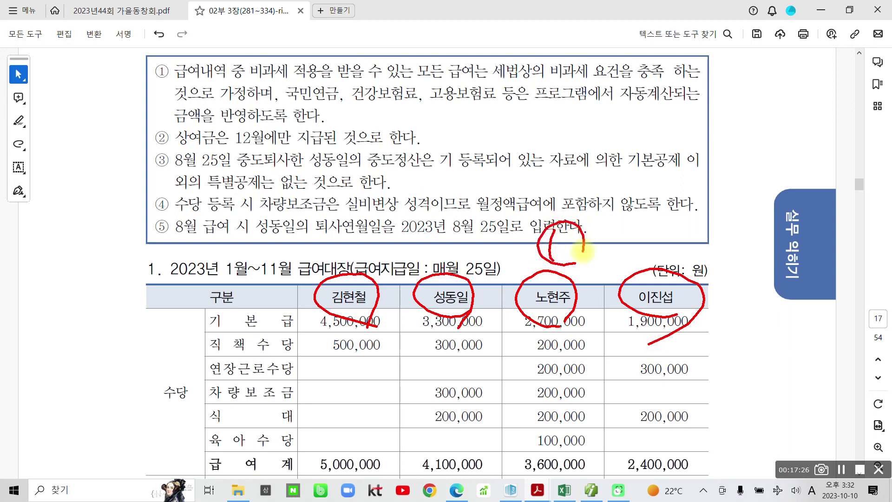
pyautogui.press('Escape')
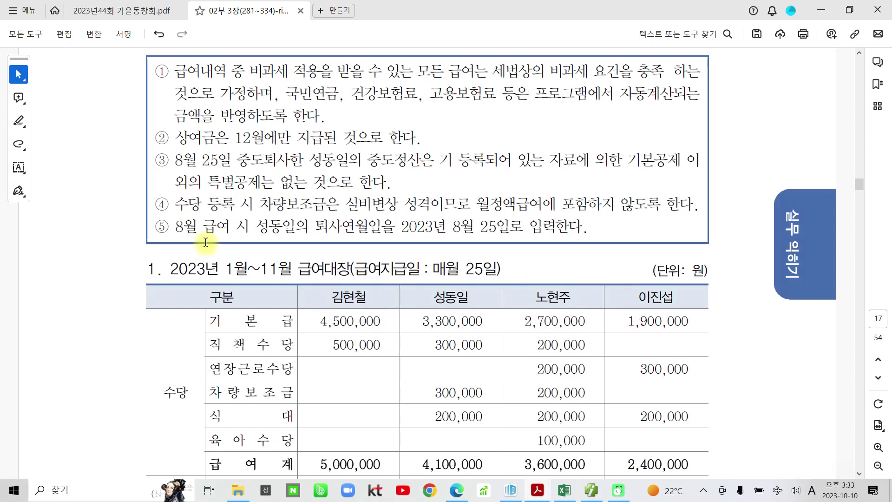
pyautogui.scroll(2, 205, 243)
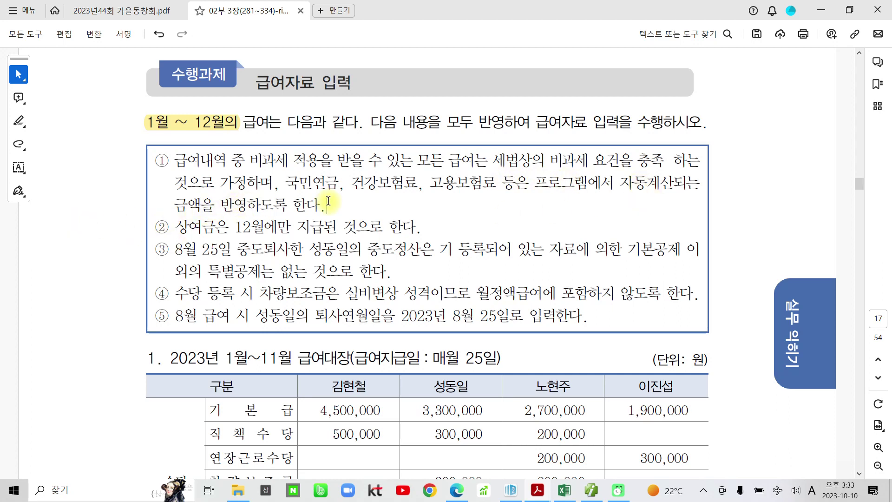
pyautogui.moveTo(230, 229); pyautogui.dragTo(291, 228)
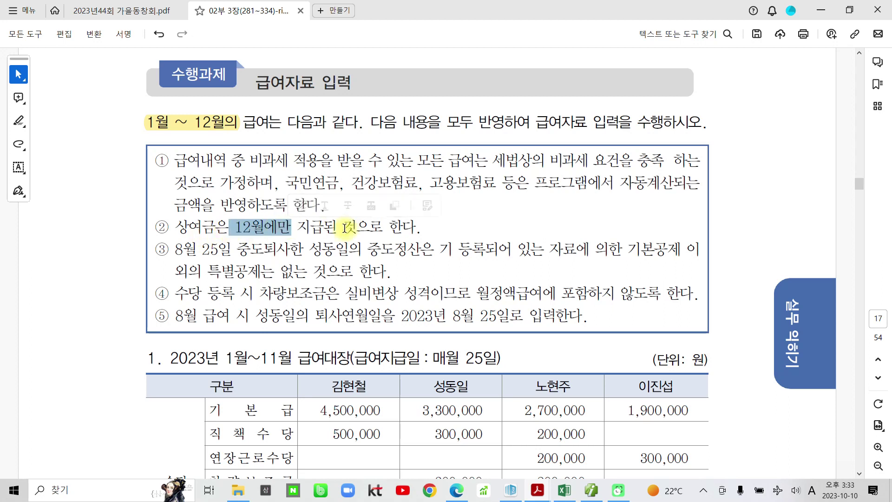
pyautogui.click(353, 227)
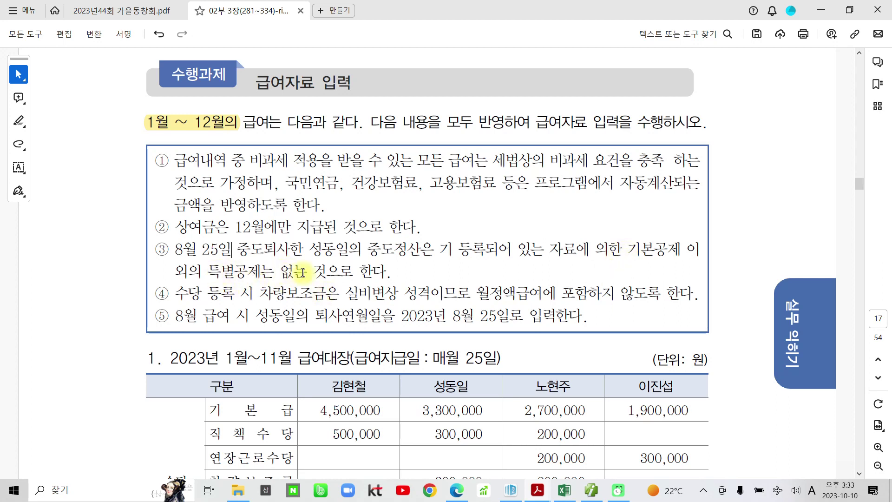
pyautogui.click(374, 271)
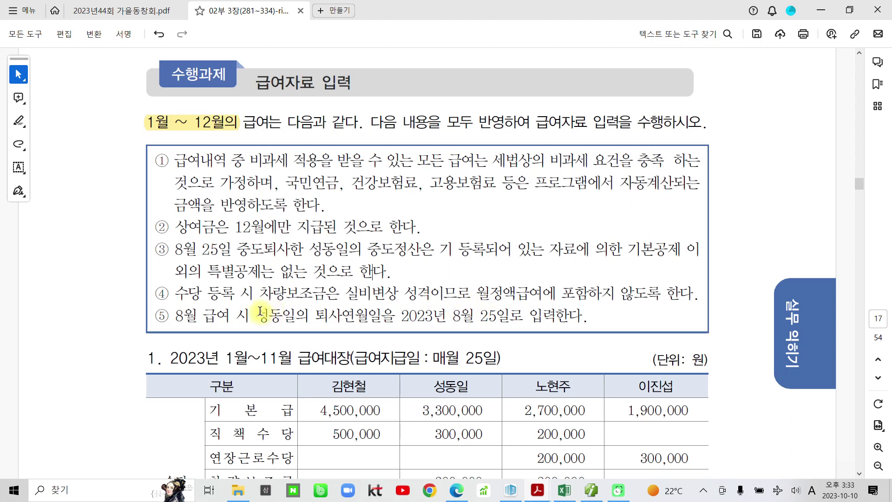
# Highlight 차량보조금 and 월정액급여에 포함하지 않도록 한다 in item ④.
pyautogui.moveTo(257, 293); pyautogui.dragTo(328, 293)
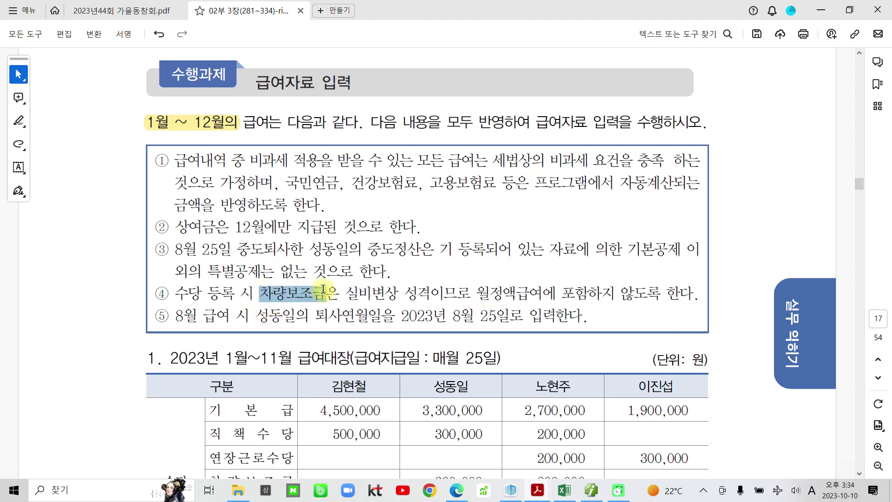
pyautogui.click(338, 273)
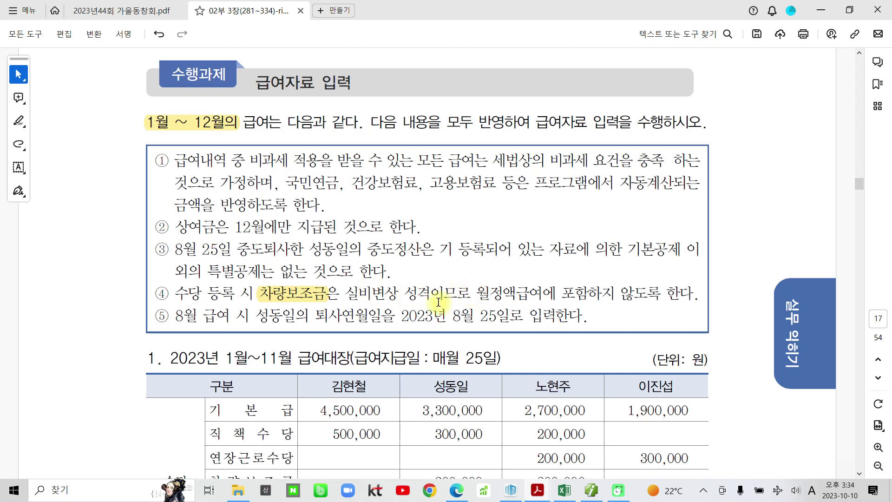
pyautogui.moveTo(475, 293); pyautogui.dragTo(673, 292)
pyautogui.click(683, 271)
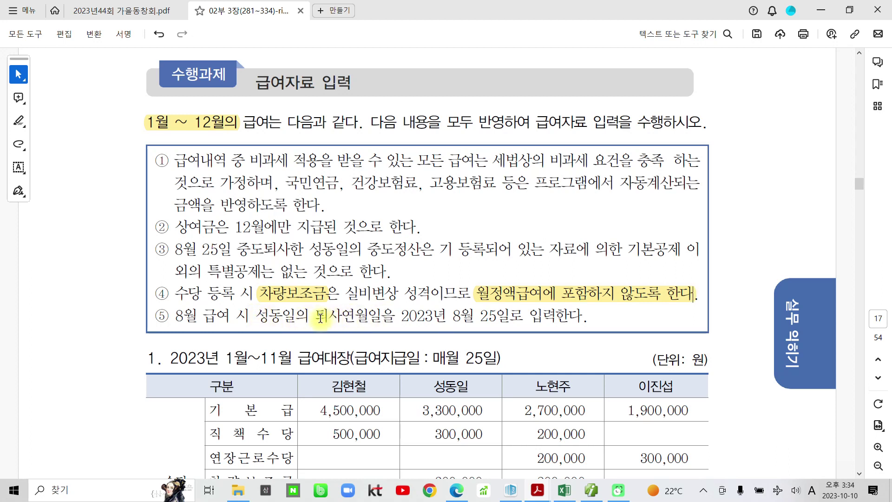
# Highlight 퇴사연월일을 2023년 8월 25일로 and 8월 급여 시 in item ⑤.
pyautogui.moveTo(316, 317); pyautogui.dragTo(522, 318)
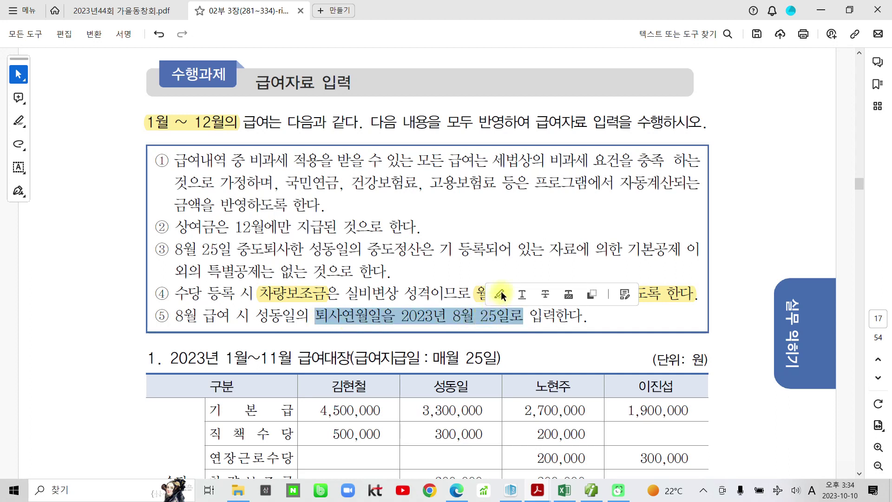
pyautogui.click(501, 294)
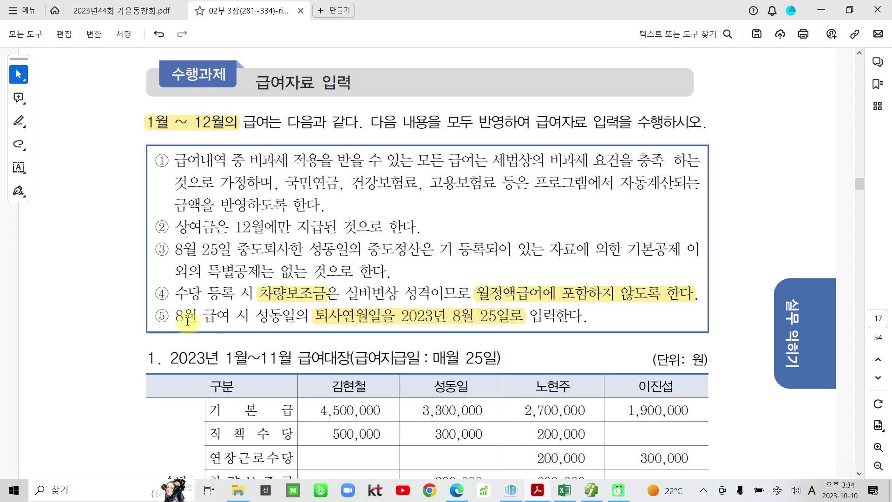
pyautogui.moveTo(176, 319); pyautogui.dragTo(237, 319)
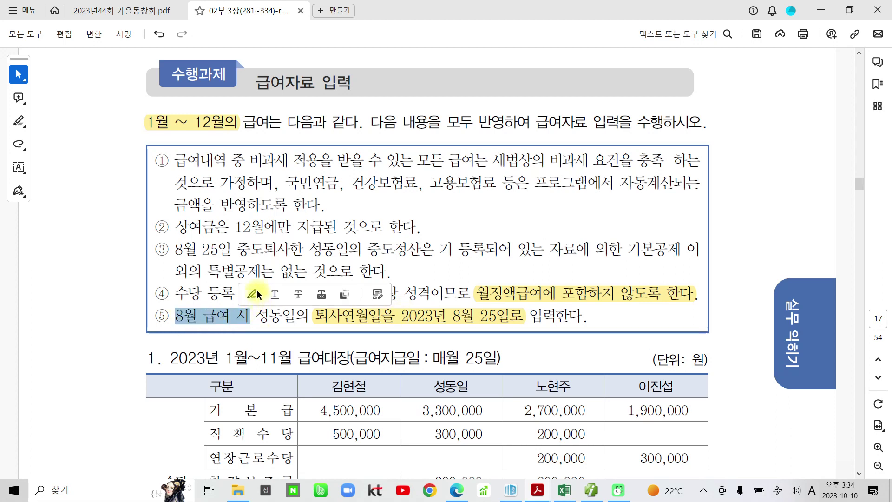
pyautogui.click(255, 294)
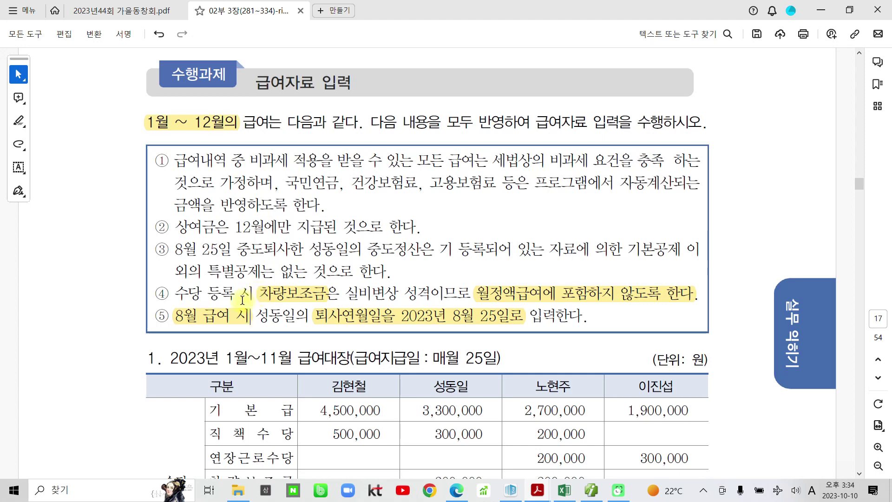
pyautogui.scroll(-3, 279, 432)
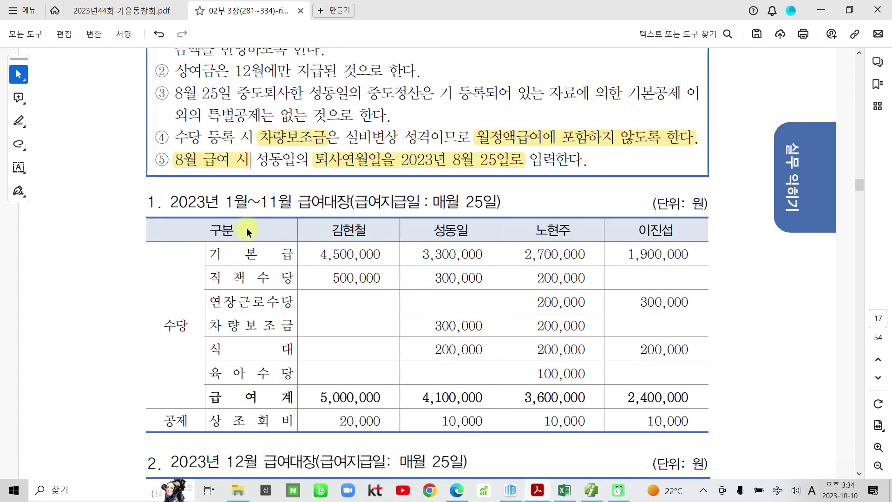
# Highlight the table's 수당 label and item ①'s clause that all pay meets nontaxable requirements.
pyautogui.moveTo(163, 325); pyautogui.dragTo(190, 325)
pyautogui.click(200, 307)
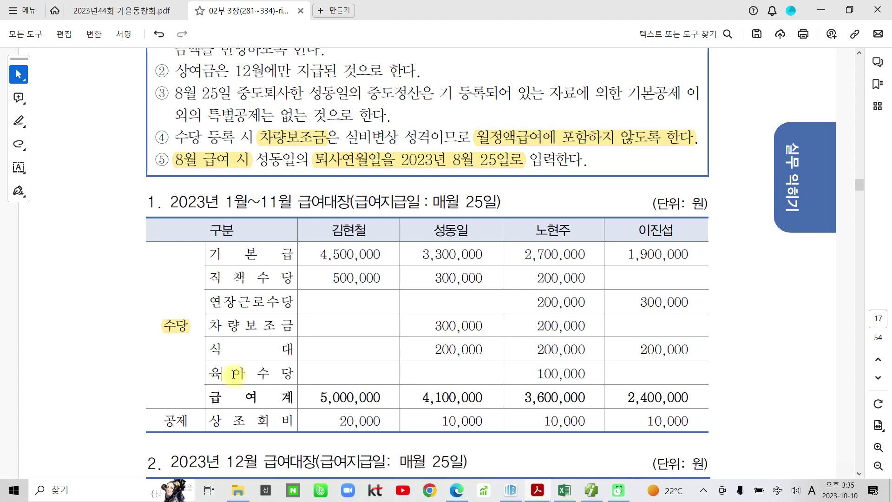
pyautogui.scroll(2, 264, 353)
pyautogui.scroll(2, 266, 344)
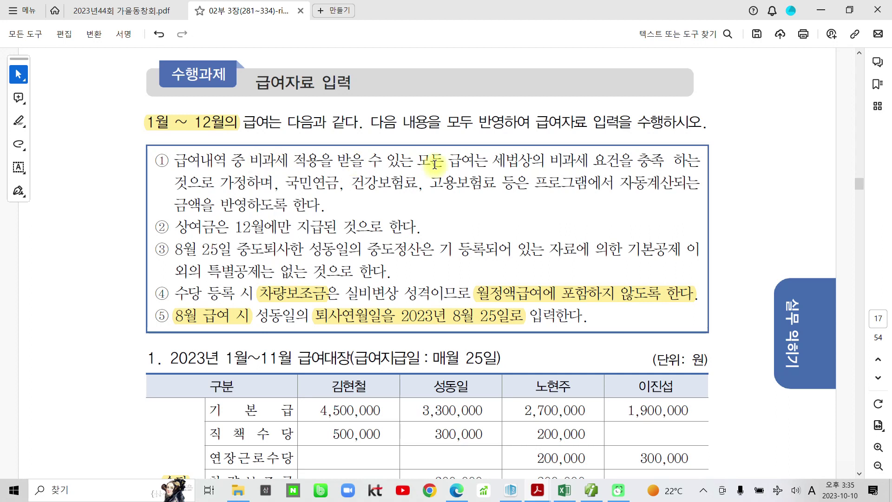
pyautogui.moveTo(421, 160)
pyautogui.mouseDown()
pyautogui.moveTo(654, 161)
pyautogui.moveTo(219, 204)
pyautogui.moveTo(234, 184)
pyautogui.moveTo(274, 186)
pyautogui.mouseUp()
pyautogui.click(287, 166)
pyautogui.scroll(-3, 316, 372)
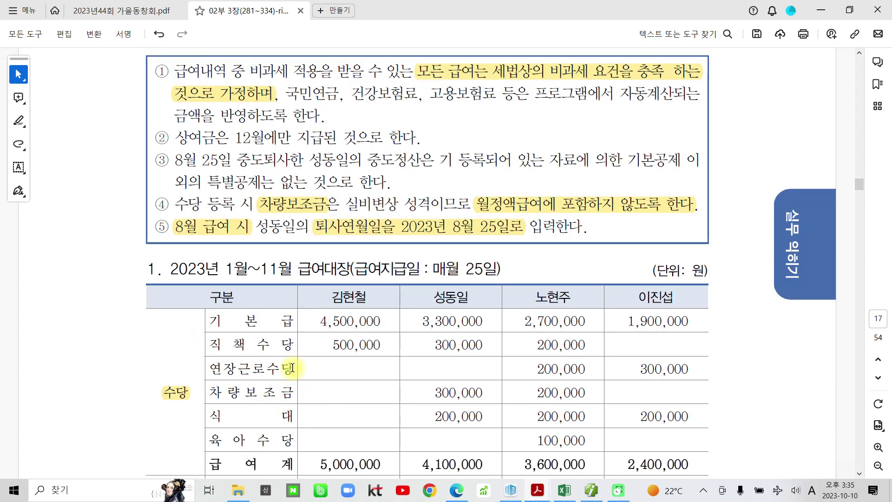
# Highlight the 차량보조금 and 식대 row labels in the 1~11월 salary table.
pyautogui.moveTo(209, 392); pyautogui.dragTo(291, 392)
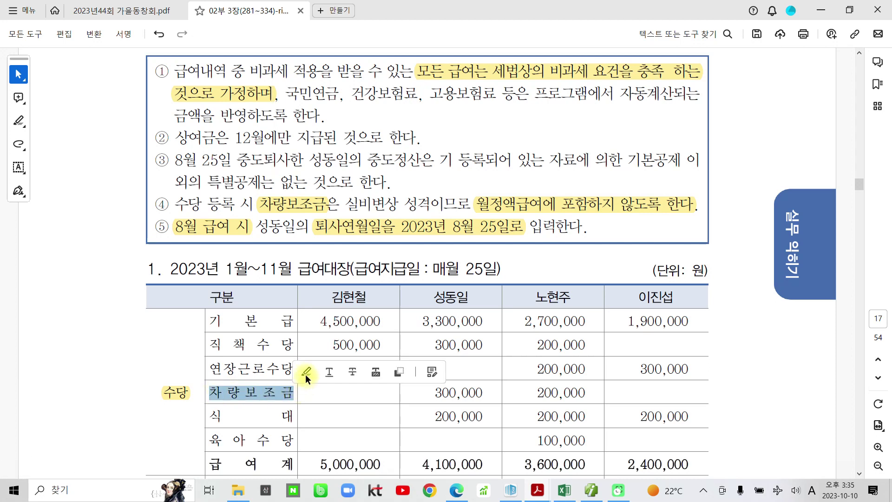
pyautogui.click(307, 372)
pyautogui.scroll(-2, 249, 399)
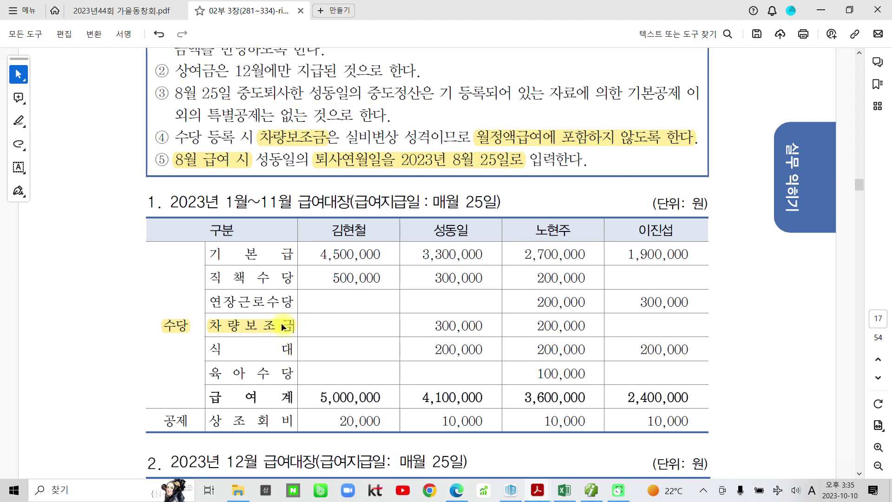
pyautogui.moveTo(205, 349); pyautogui.dragTo(227, 349)
pyautogui.moveTo(287, 349); pyautogui.dragTo(289, 350)
pyautogui.click(309, 330)
pyautogui.moveTo(433, 326); pyautogui.dragTo(489, 318)
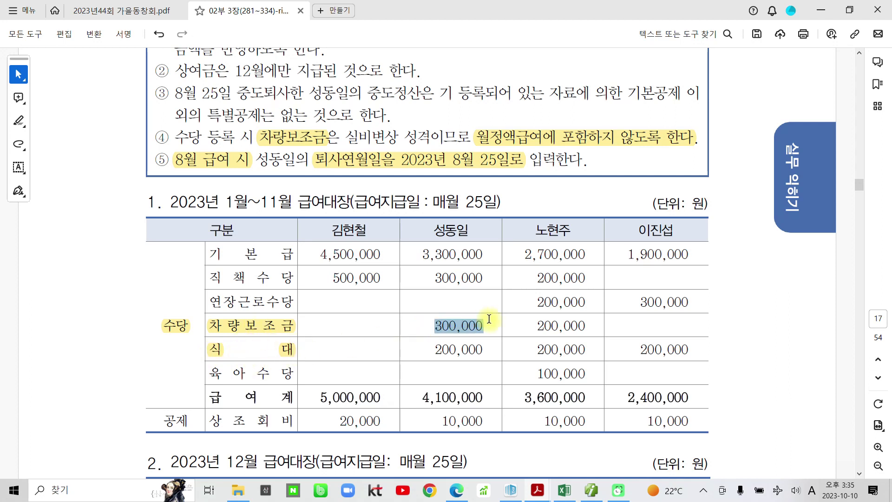
pyautogui.click(280, 329)
pyautogui.click(236, 343)
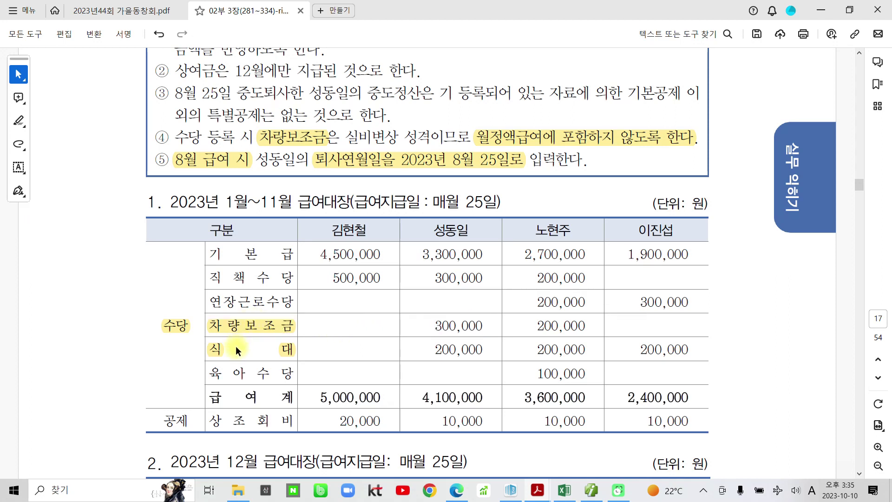
# Highlight the 육아수당 and 연장근로수당 row labels, then return to SmartA.
pyautogui.moveTo(206, 374); pyautogui.dragTo(286, 376)
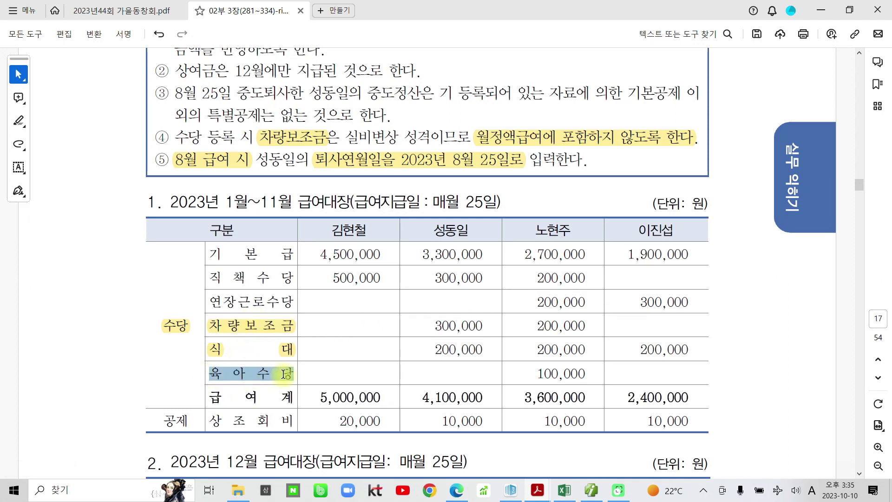
pyautogui.click(299, 352)
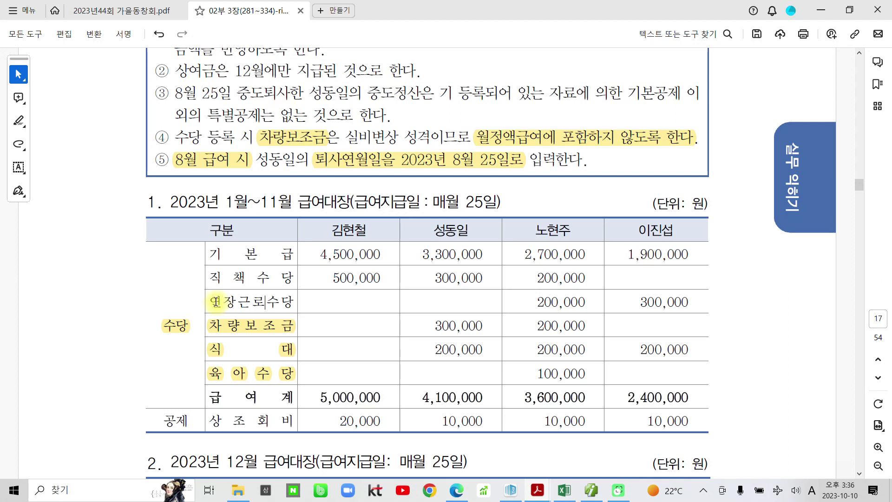
pyautogui.moveTo(210, 302); pyautogui.dragTo(288, 297)
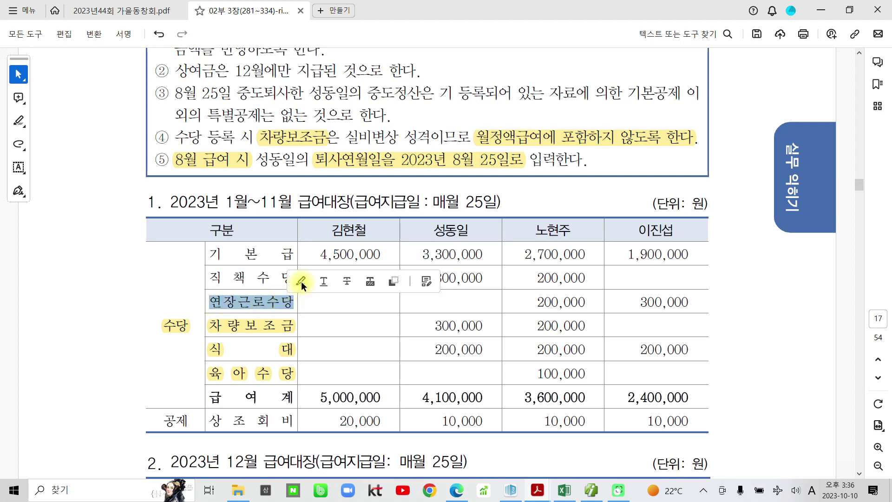
pyautogui.click(321, 281)
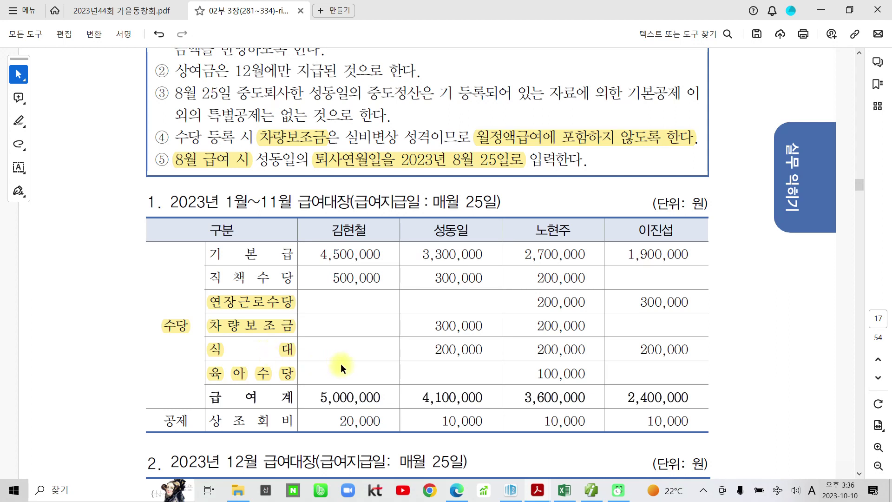
pyautogui.click(591, 490)
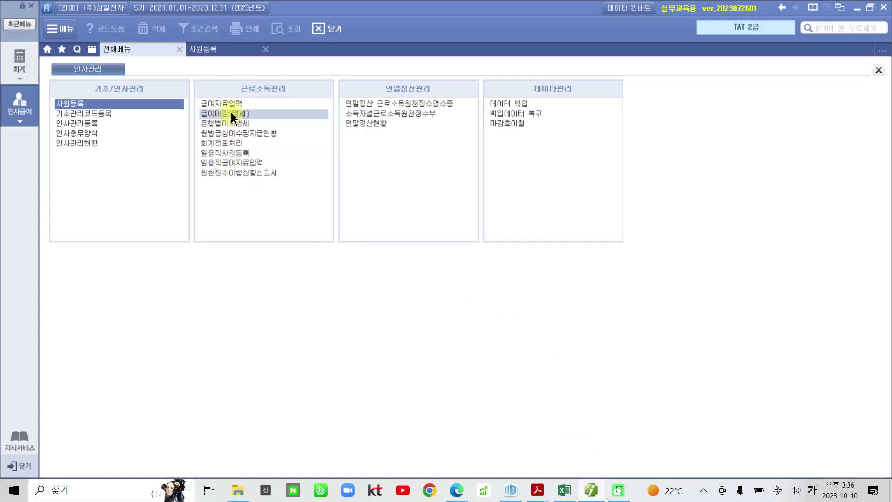
# Open 급여자료입력 for 2023년 1월 and accept switching 식대 to submitted-nontaxable status.
pyautogui.moveTo(187, 92); pyautogui.dragTo(298, 114)
pyautogui.click(222, 103)
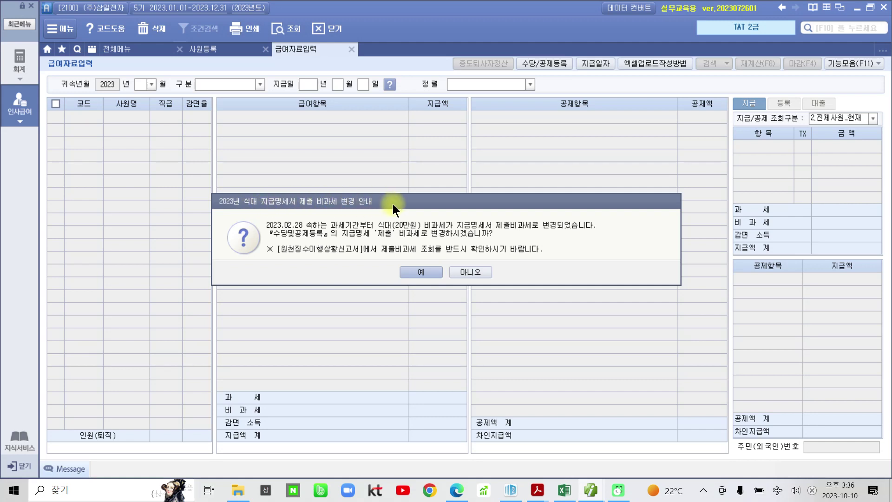
pyautogui.click(404, 271)
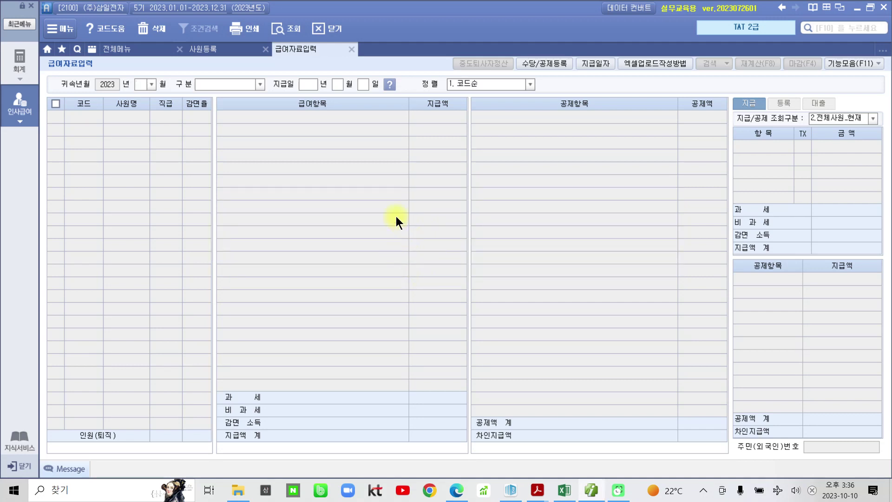
pyautogui.moveTo(516, 50)
pyautogui.mouseDown()
pyautogui.moveTo(580, 93)
pyautogui.moveTo(586, 85)
pyautogui.mouseUp()
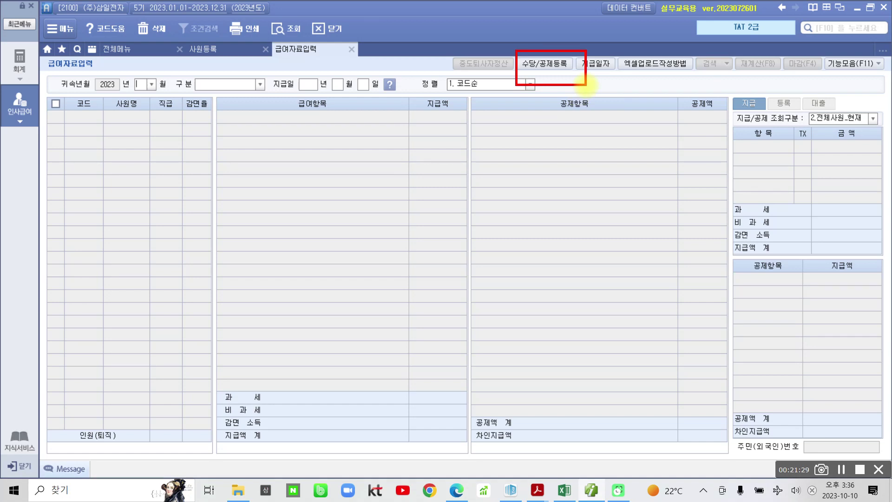
pyautogui.press('Escape')
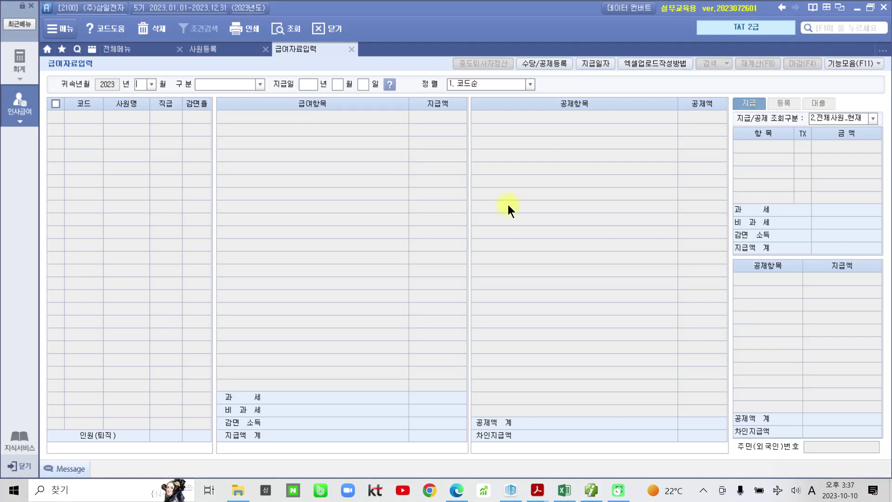
# Open 수당/공제등록 and add 직책수당 in row 3 as a taxable 급여 allowance, code 200.
pyautogui.click(542, 66)
pyautogui.moveTo(429, 61); pyautogui.dragTo(373, 96)
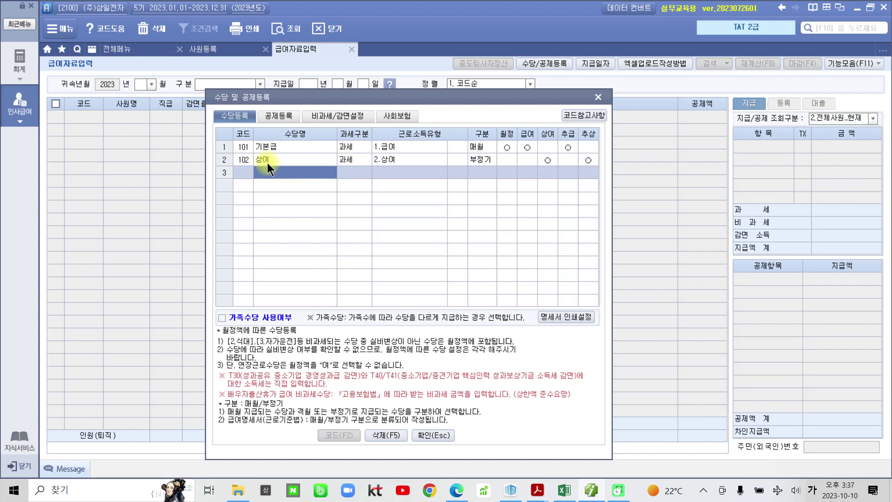
pyautogui.hotkey('ctrl', '2')
pyautogui.moveTo(211, 106)
pyautogui.mouseDown()
pyautogui.moveTo(244, 126)
pyautogui.moveTo(297, 126)
pyautogui.mouseUp()
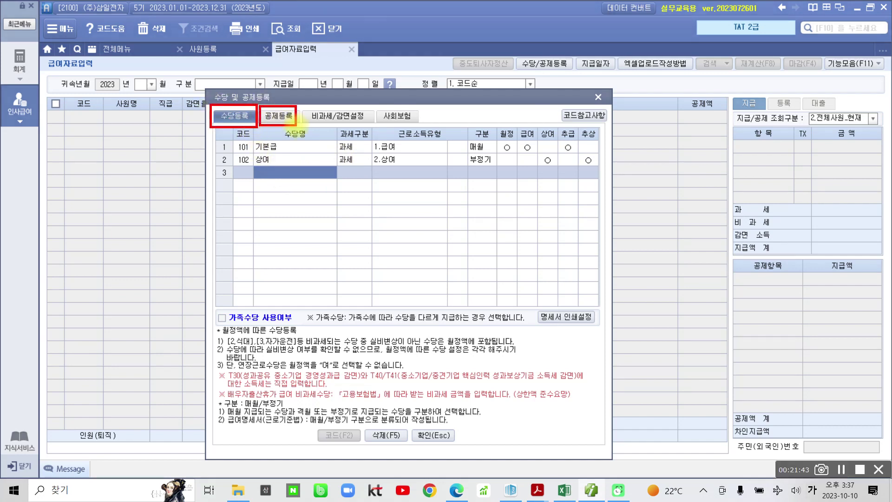
pyautogui.hotkey('ctrl', 'Escape')
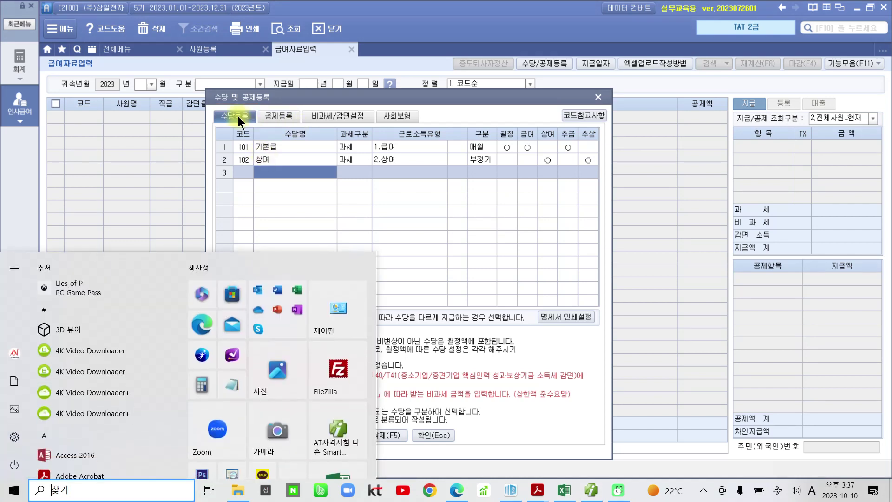
pyautogui.click(238, 117)
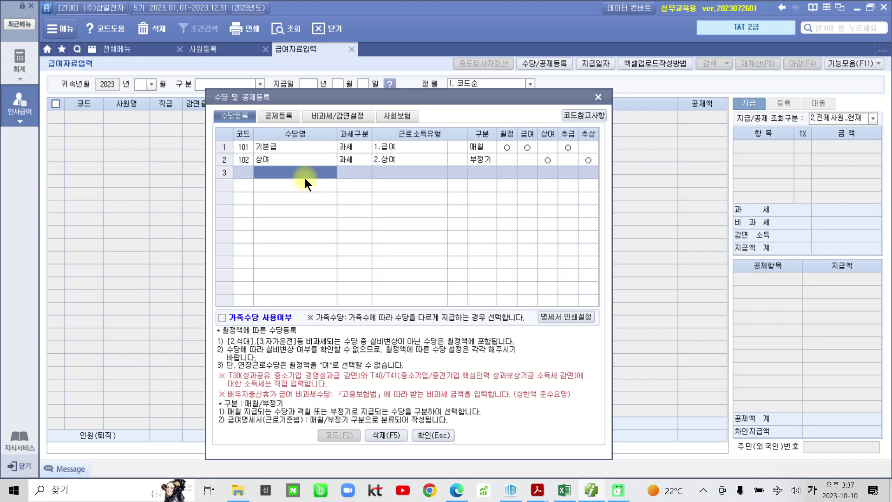
pyautogui.write('직책숩')
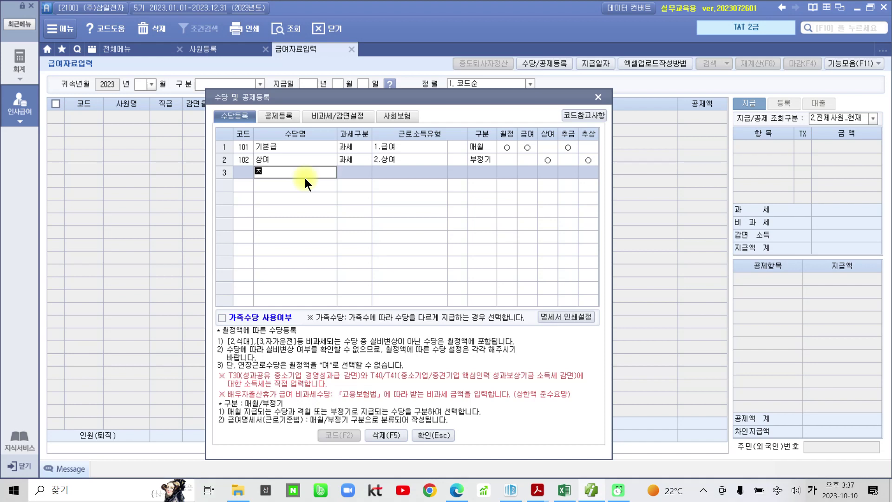
pyautogui.write('당')
pyautogui.press('Return')
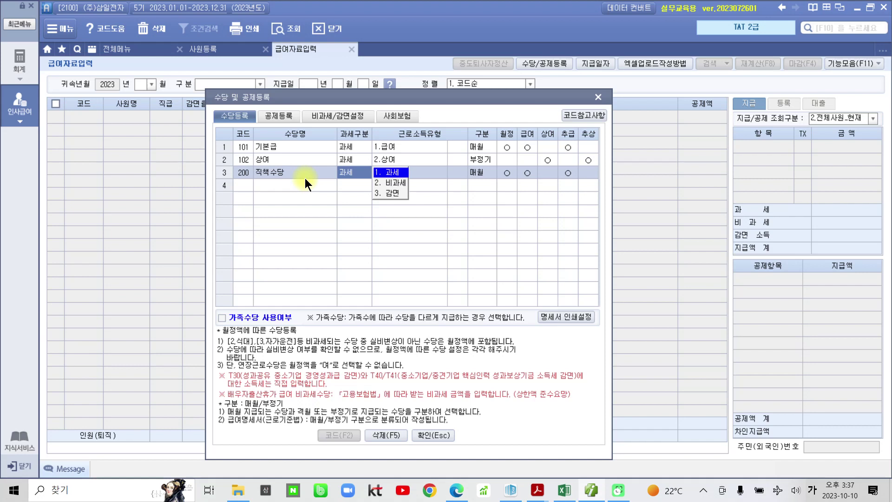
pyautogui.press('Return')
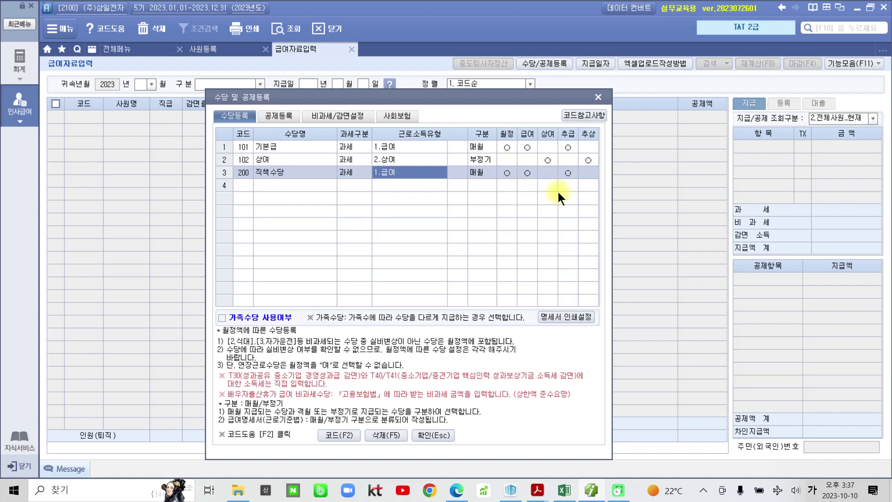
# Enter 연장근로수당 as a new allowance in row 4, code 201.
pyautogui.click(247, 184)
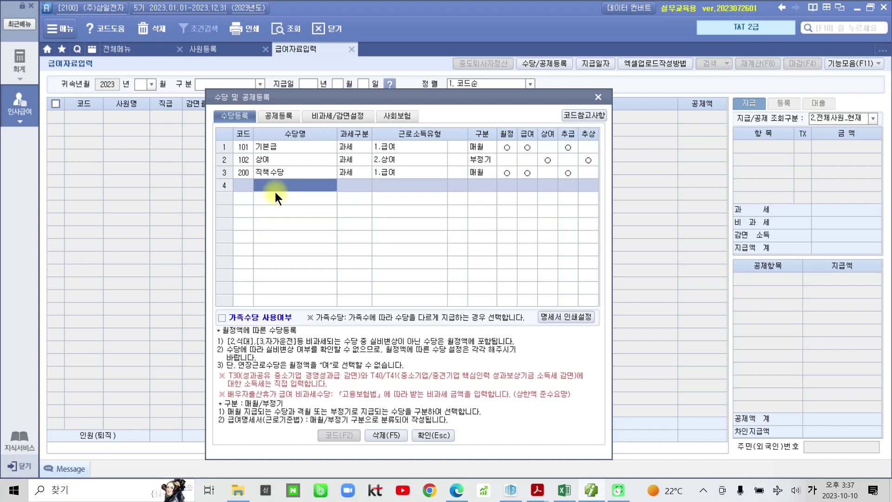
pyautogui.write('연장근로수당')
pyautogui.press('Return')
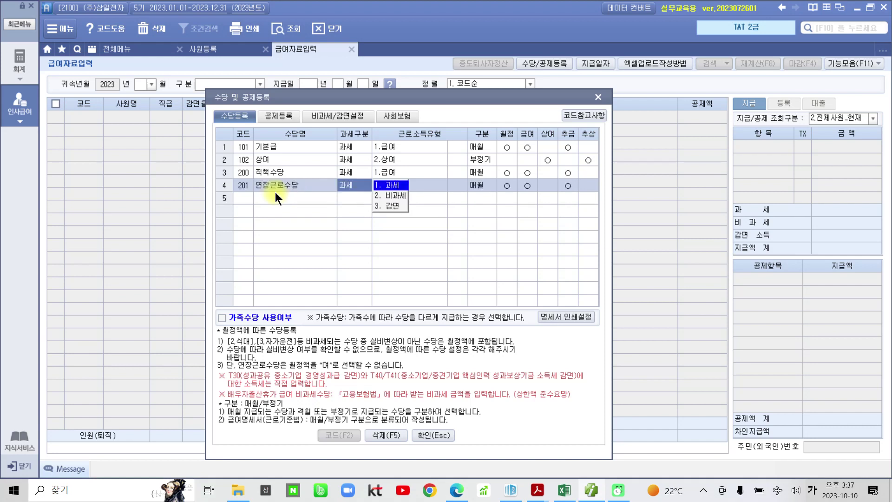
pyautogui.click(538, 490)
# After checking the problem PDF, set 연장근로수당 to 비과세 under 1.연장근로, code 001.
pyautogui.click(567, 445)
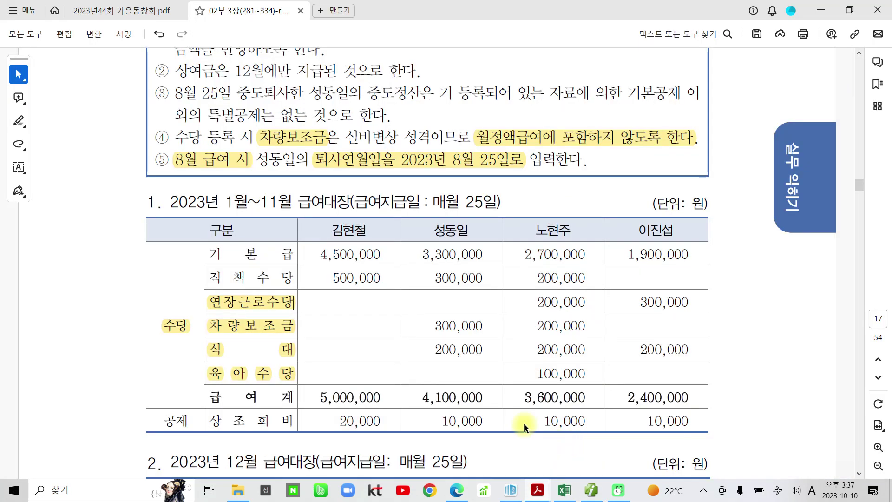
pyautogui.moveTo(202, 264); pyautogui.dragTo(303, 387)
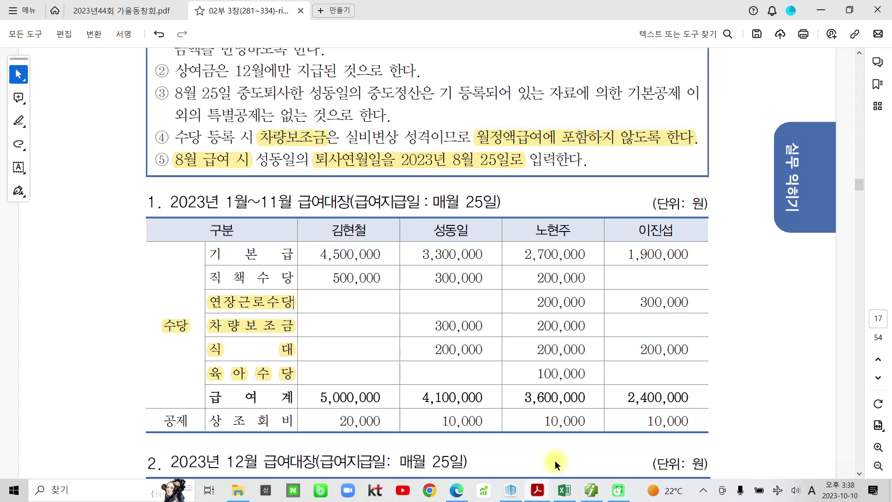
pyautogui.click(591, 490)
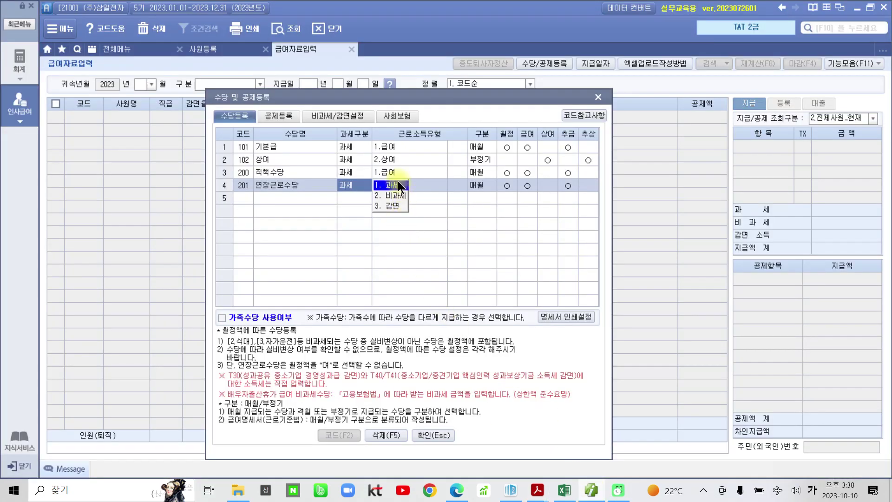
pyautogui.click(393, 194)
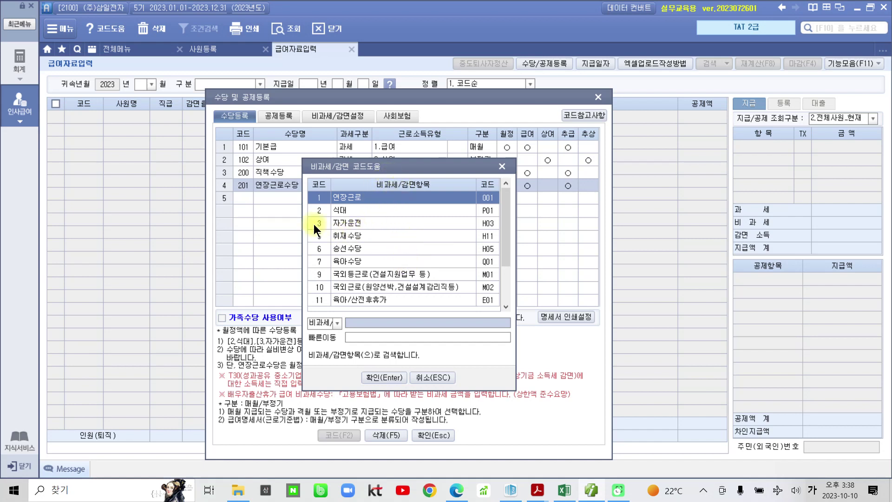
pyautogui.moveTo(298, 178)
pyautogui.mouseDown()
pyautogui.moveTo(511, 353)
pyautogui.moveTo(514, 327)
pyautogui.mouseUp()
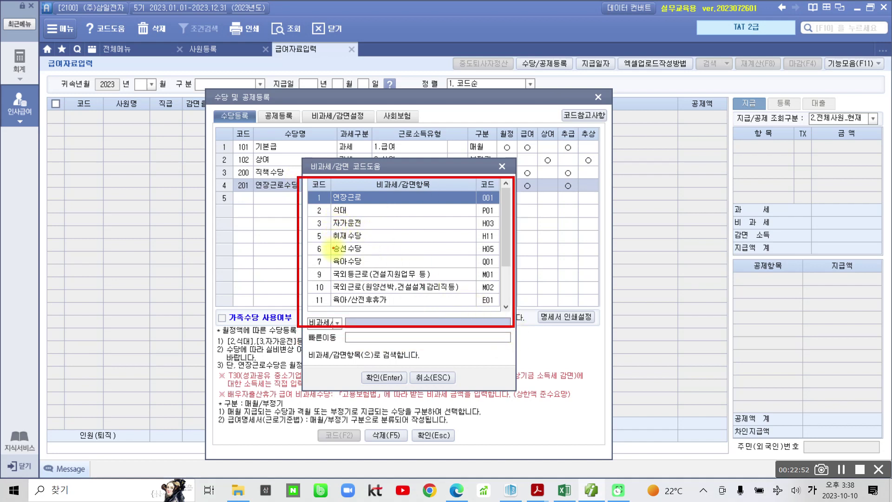
pyautogui.moveTo(322, 202)
pyautogui.mouseDown()
pyautogui.moveTo(369, 200)
pyautogui.moveTo(310, 189)
pyautogui.moveTo(315, 203)
pyautogui.mouseUp()
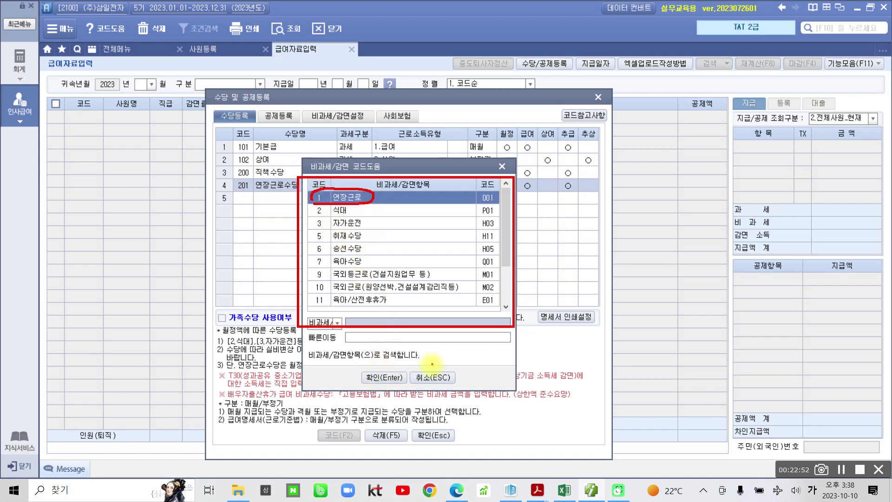
pyautogui.press('Escape')
pyautogui.click(381, 375)
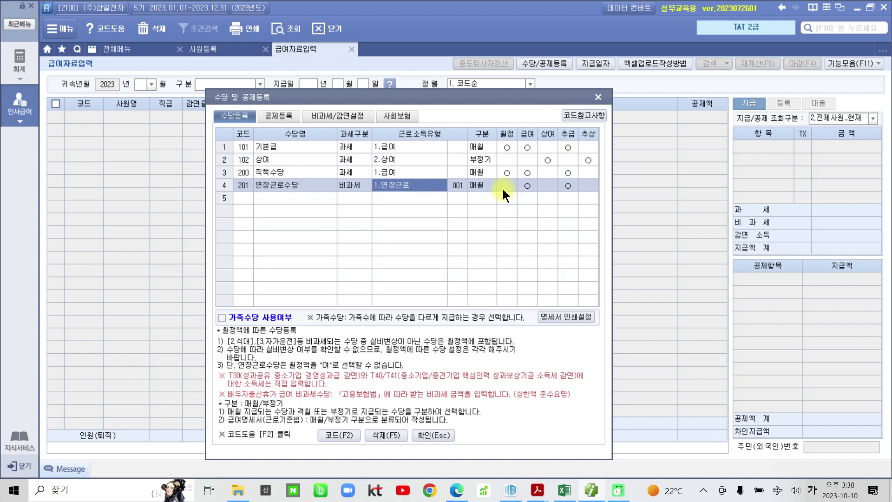
# Add 차량보조금 in row 5 as 비과세 with the 3.자가운전 exemption, code H03.
pyautogui.click(271, 197)
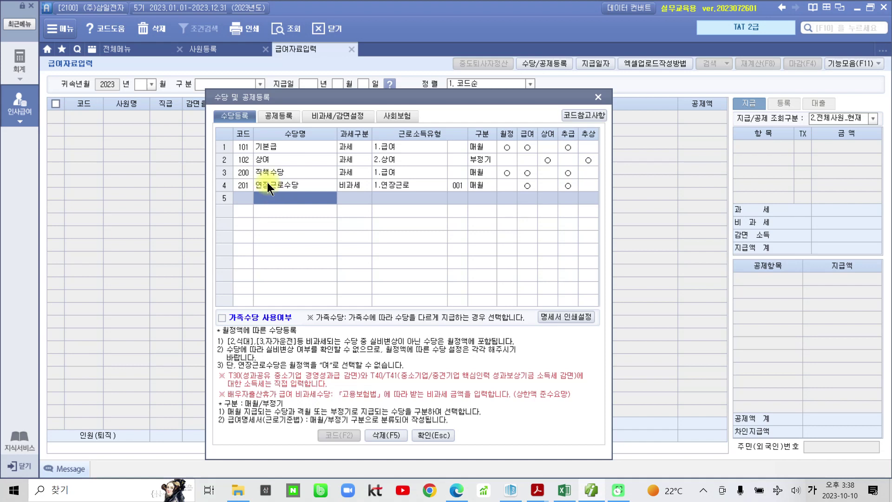
pyautogui.write('차량보조금')
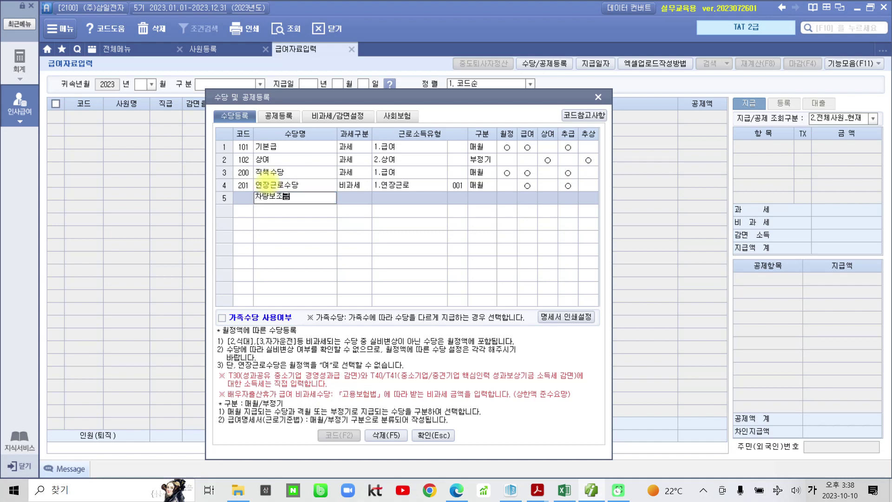
pyautogui.press('Return')
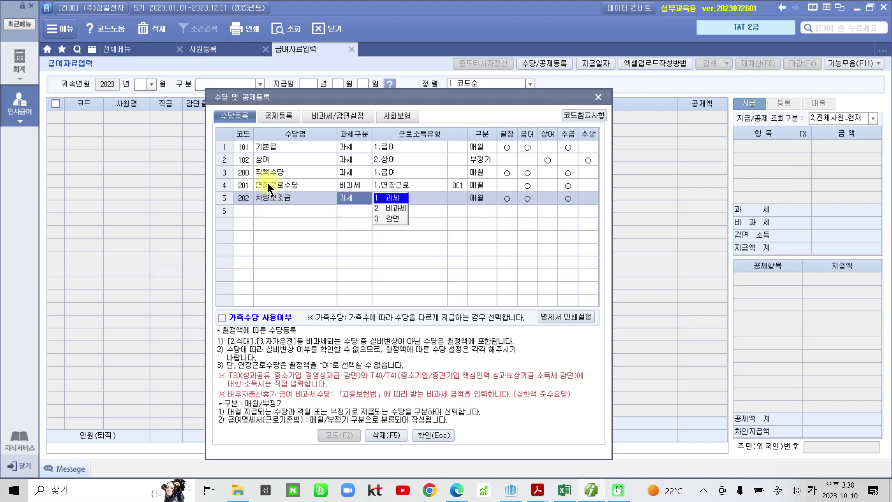
pyautogui.click(401, 208)
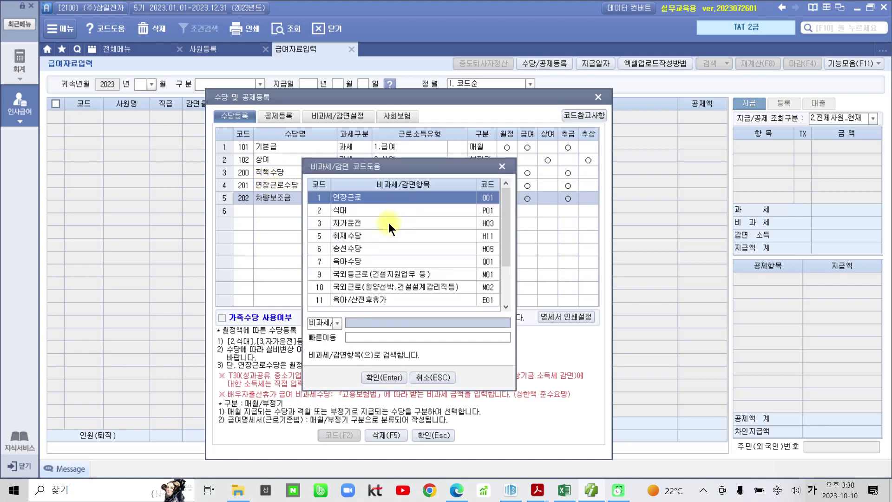
pyautogui.click(355, 225)
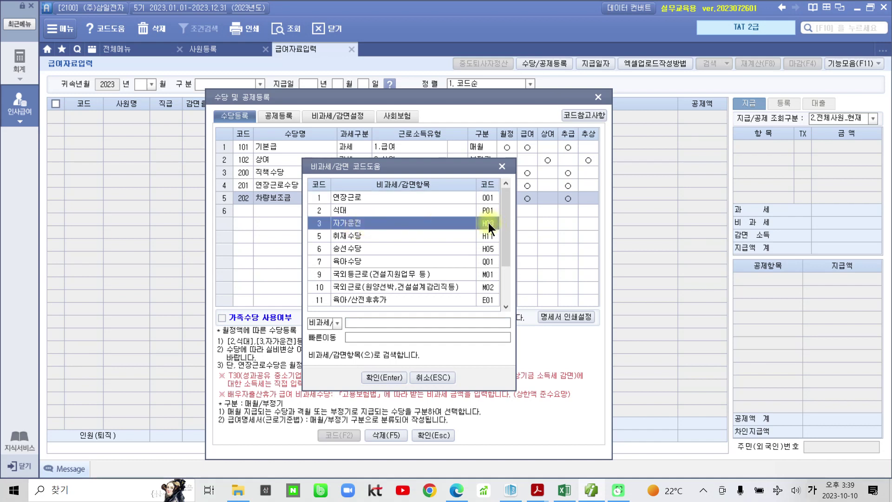
pyautogui.click(377, 374)
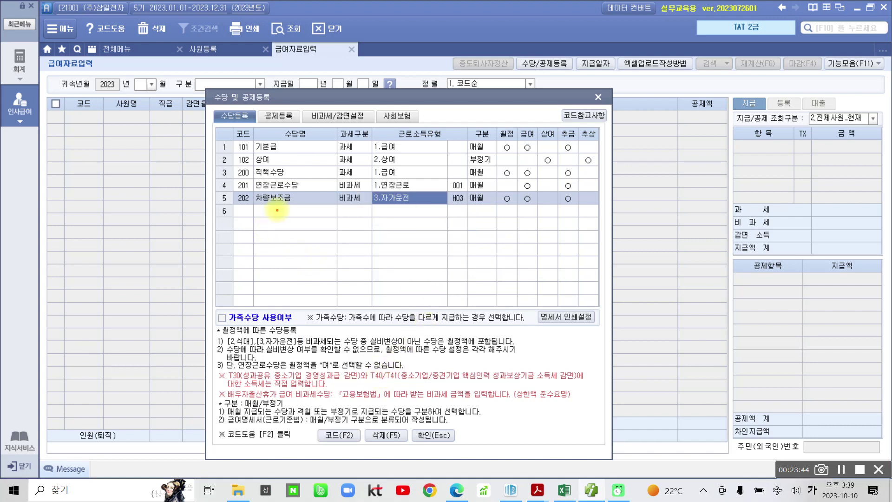
# Set 차량보조금's 월정 field to 0.부, excluding it from 월정액.
pyautogui.click(253, 192)
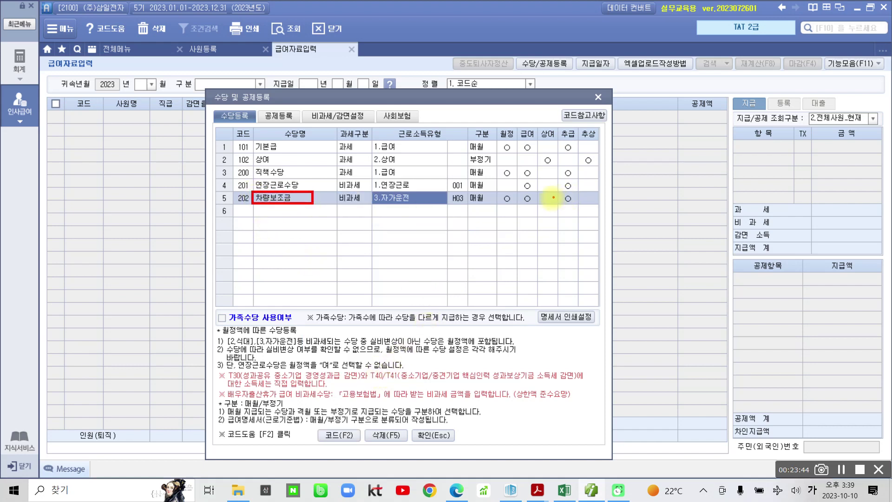
pyautogui.moveTo(506, 207)
pyautogui.mouseDown()
pyautogui.moveTo(520, 197)
pyautogui.moveTo(499, 191)
pyautogui.moveTo(494, 207)
pyautogui.mouseUp()
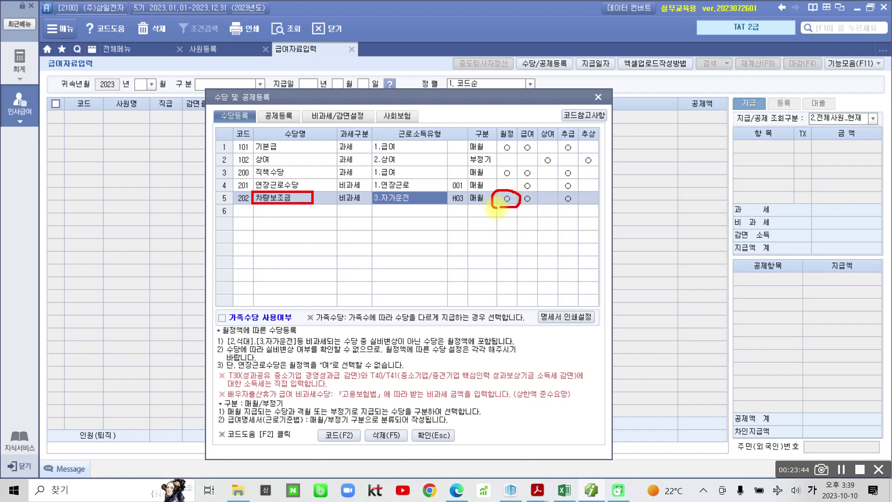
pyautogui.click(499, 203)
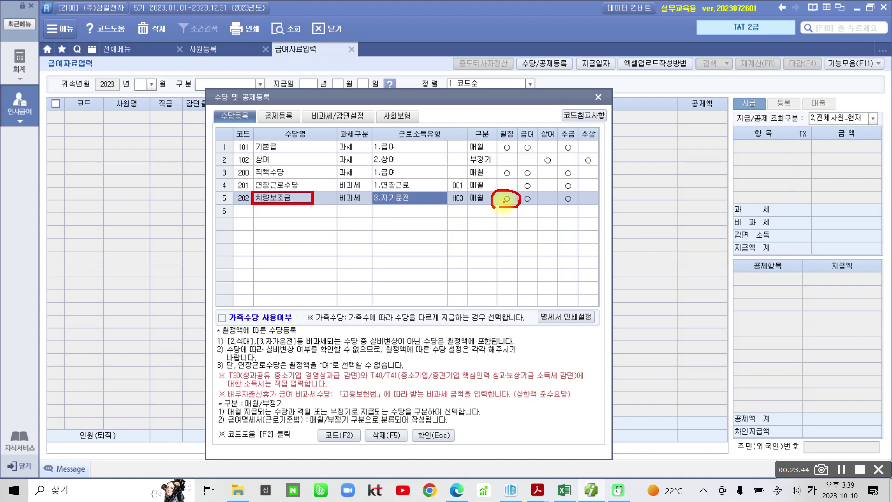
pyautogui.press('Escape')
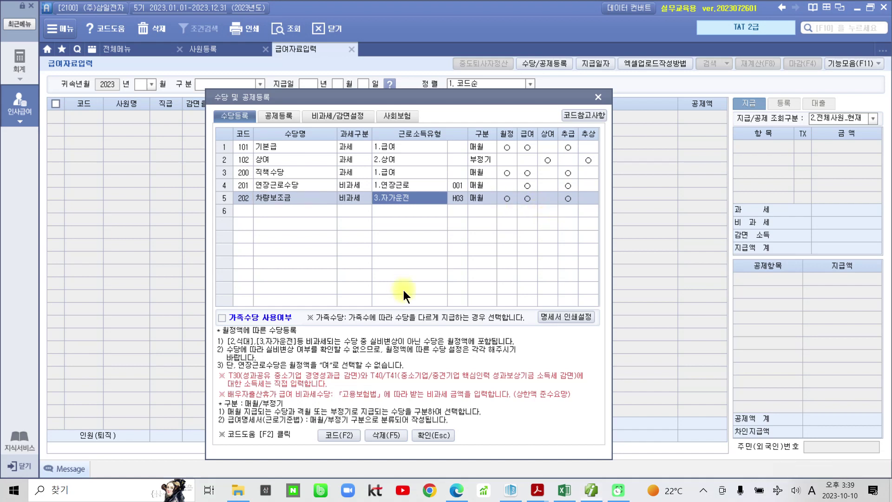
pyautogui.click(506, 199)
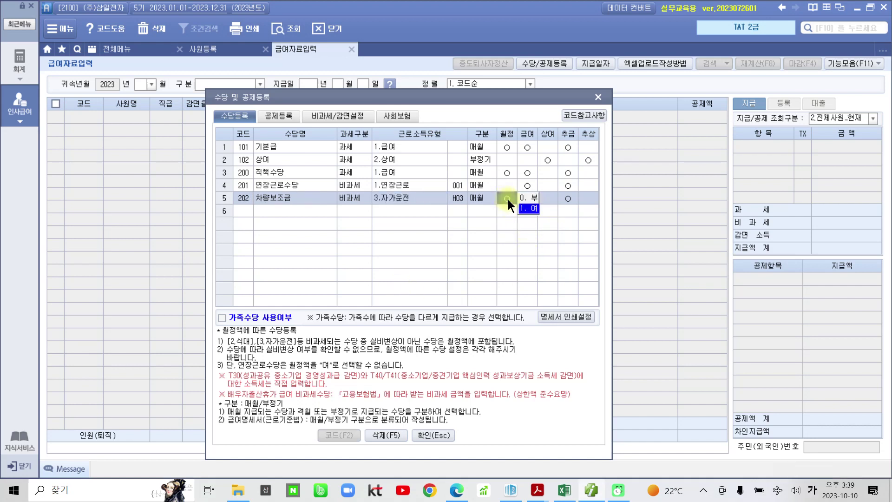
pyautogui.click(533, 196)
pyautogui.click(418, 210)
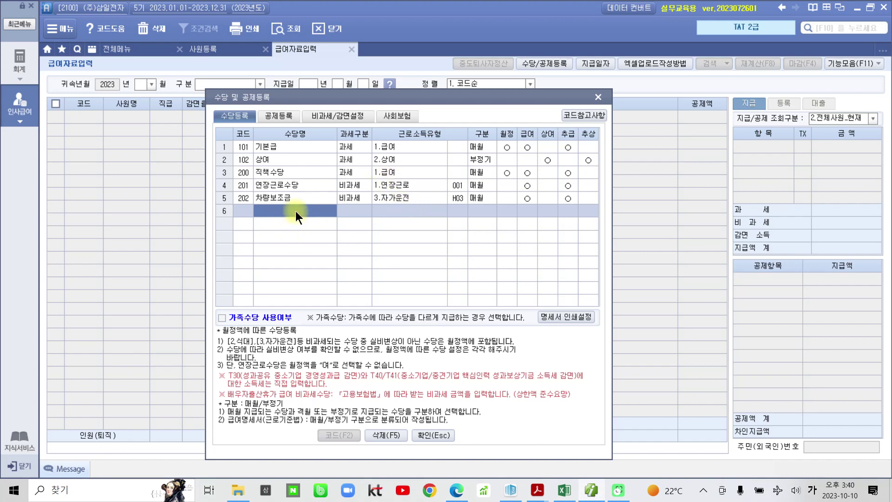
# Add 식대 as a 비과세 allowance with exemption code P01 (식대).
pyautogui.write('식대')
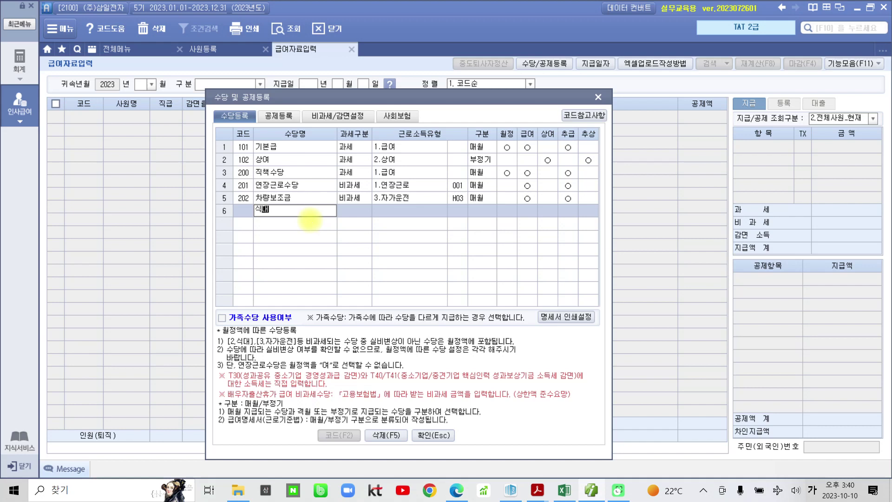
pyautogui.press('Return')
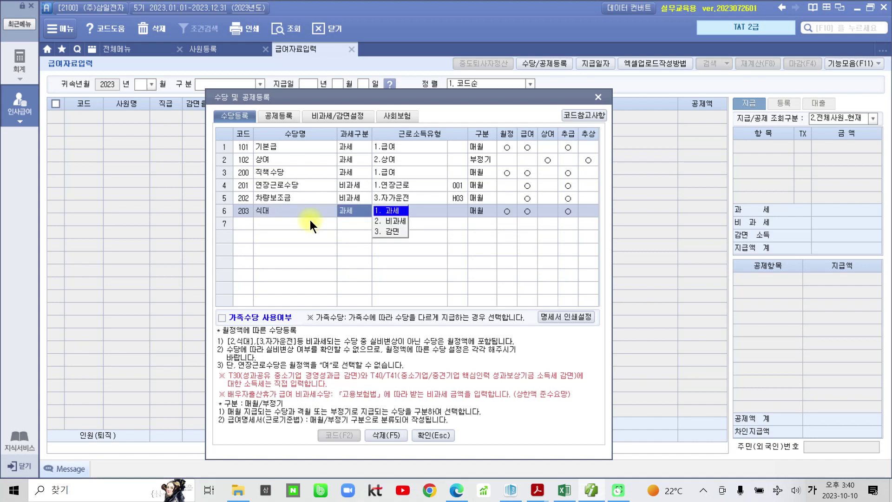
pyautogui.click(401, 221)
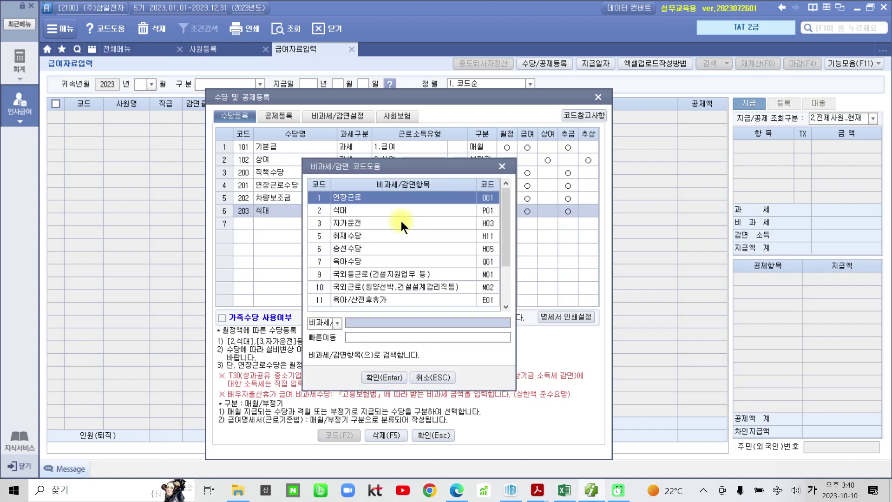
pyautogui.click(341, 211)
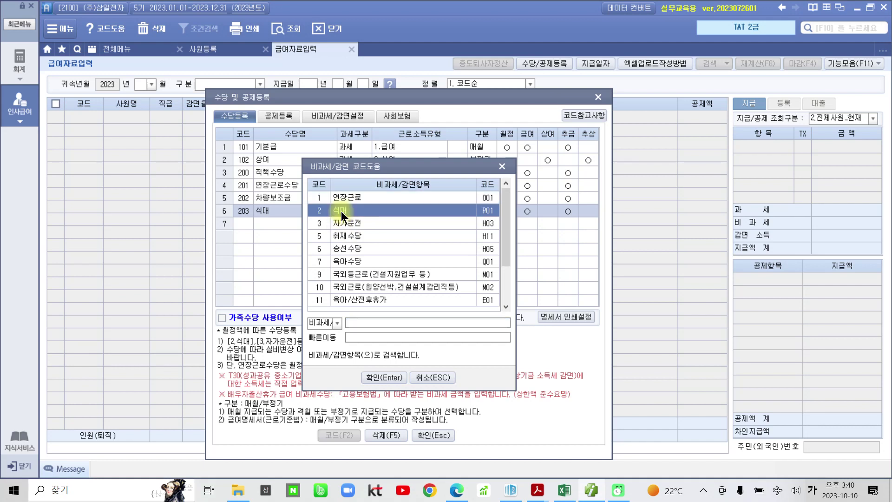
pyautogui.click(367, 376)
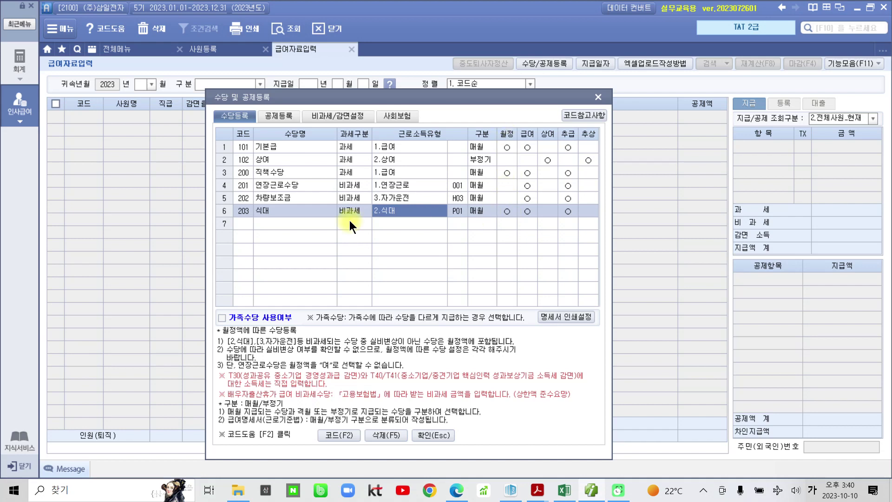
# Add 육아수당 in row 7 as a 비과세 allowance with exemption code Q01.
pyautogui.click(311, 222)
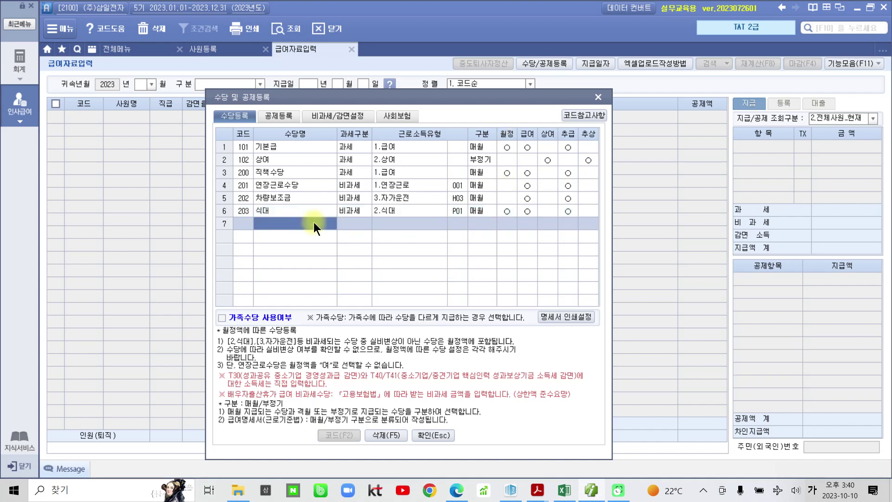
pyautogui.write('육아수')
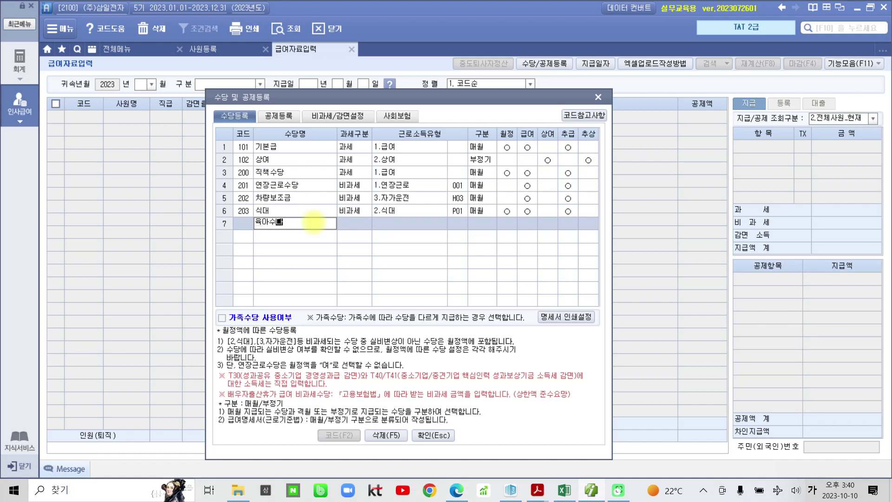
pyautogui.write('당')
pyautogui.press('Return')
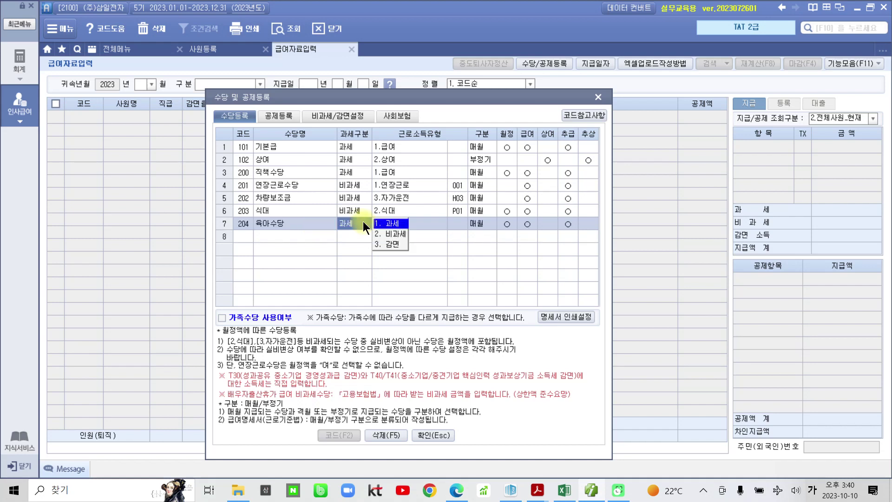
pyautogui.click(394, 237)
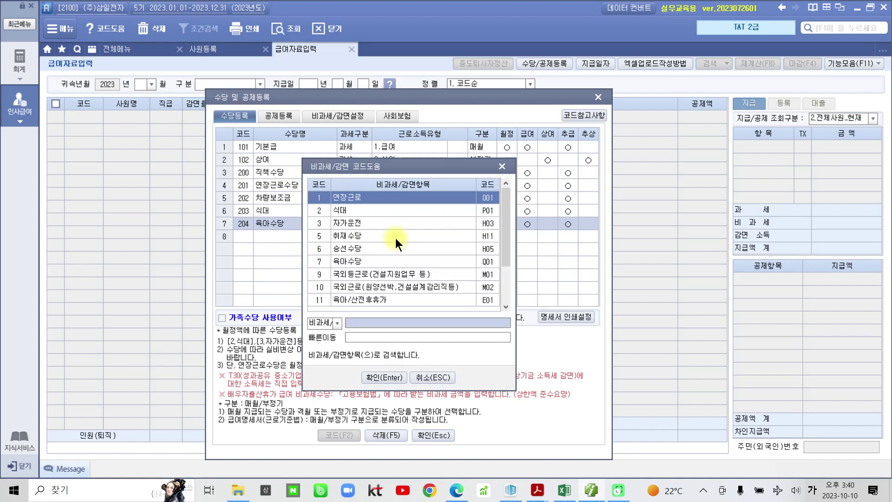
pyautogui.click(349, 261)
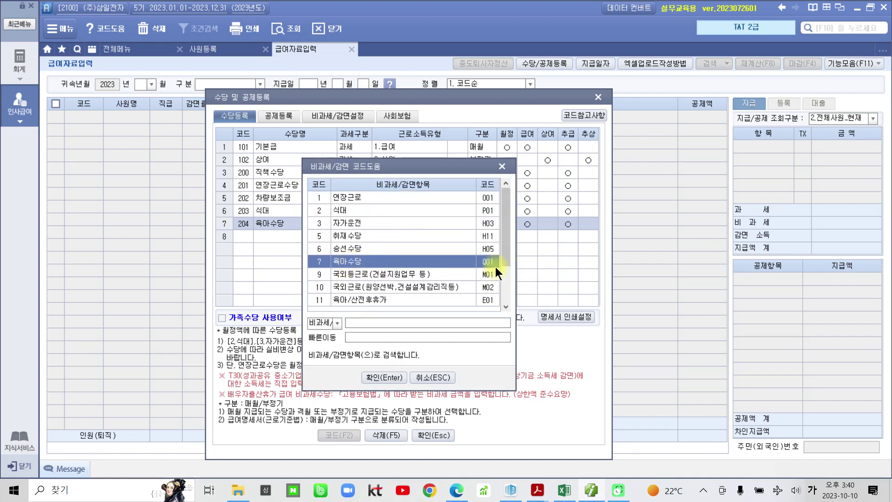
pyautogui.click(391, 374)
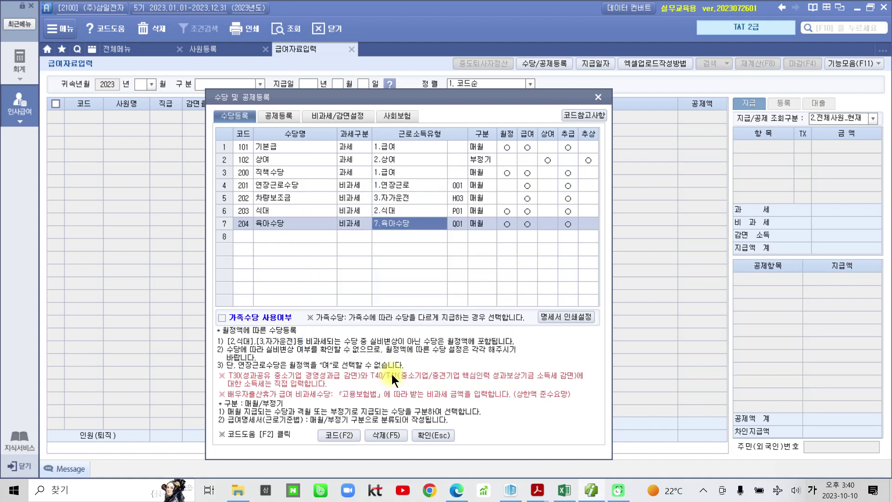
pyautogui.click(275, 232)
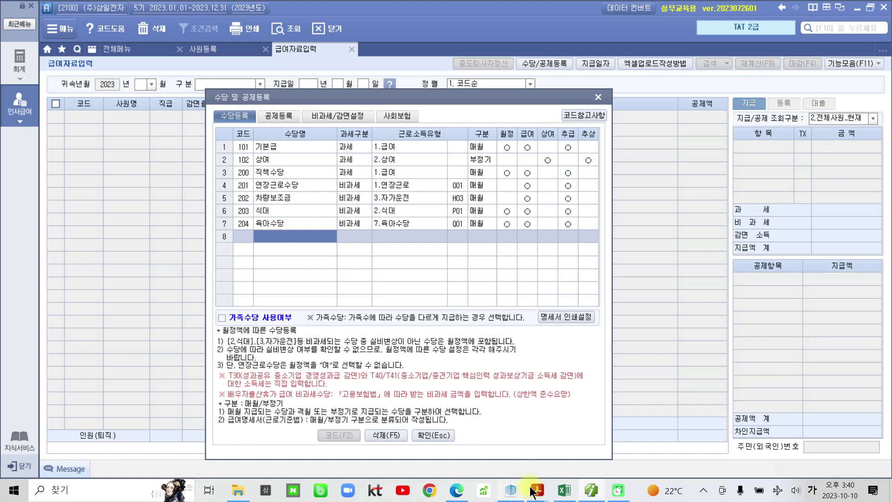
# Highlight the word 공제 in the exercise PDF's payroll ledger table in yellow.
pyautogui.moveTo(538, 490)
pyautogui.click(589, 453)
pyautogui.scroll(-2, 473, 421)
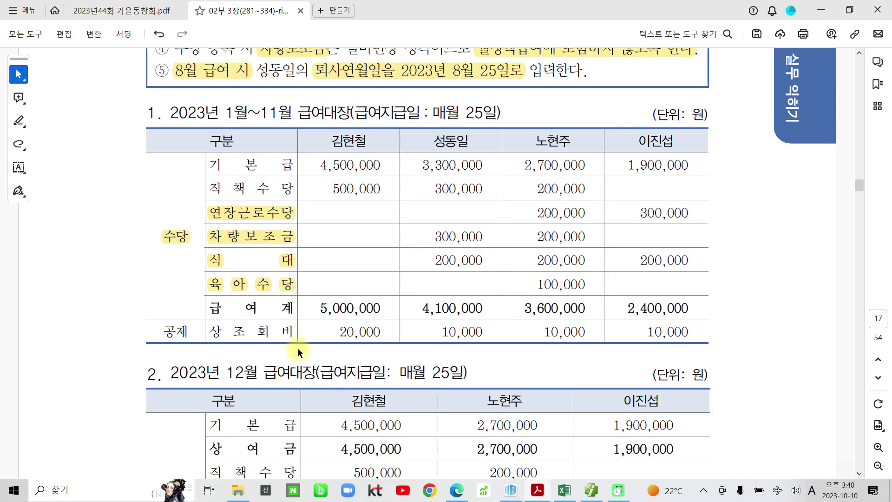
pyautogui.doubleClick(172, 331)
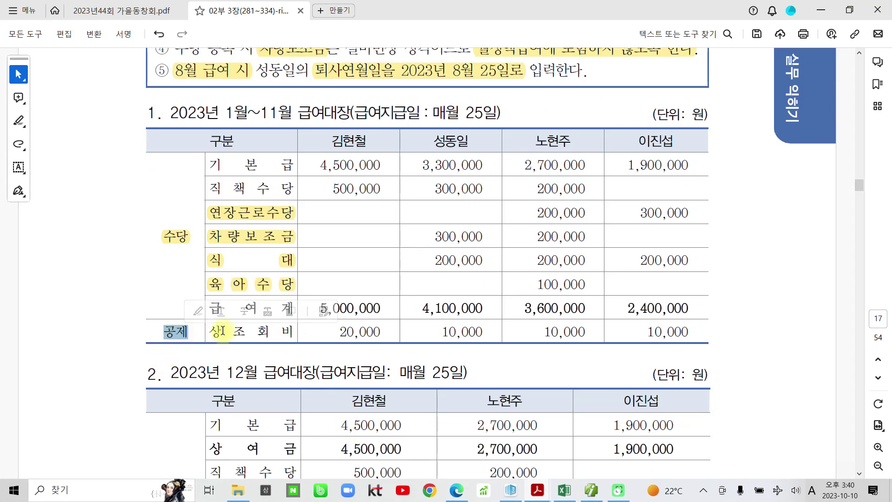
pyautogui.click(198, 311)
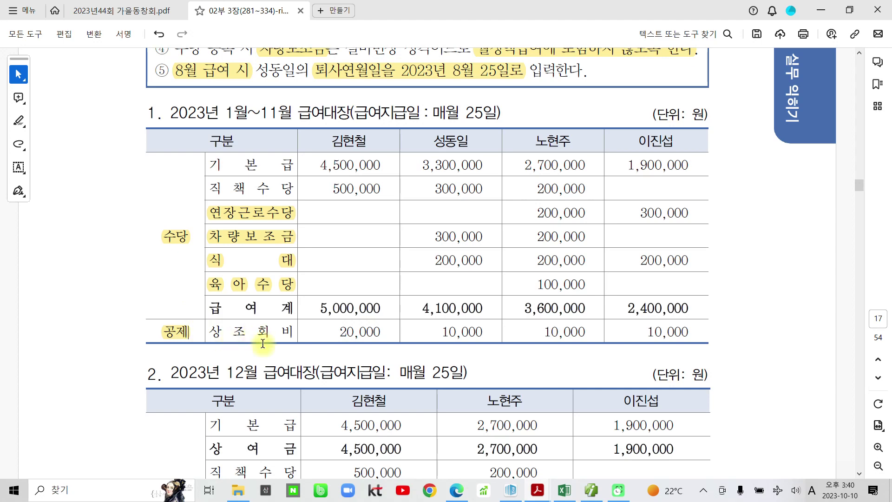
pyautogui.click(597, 488)
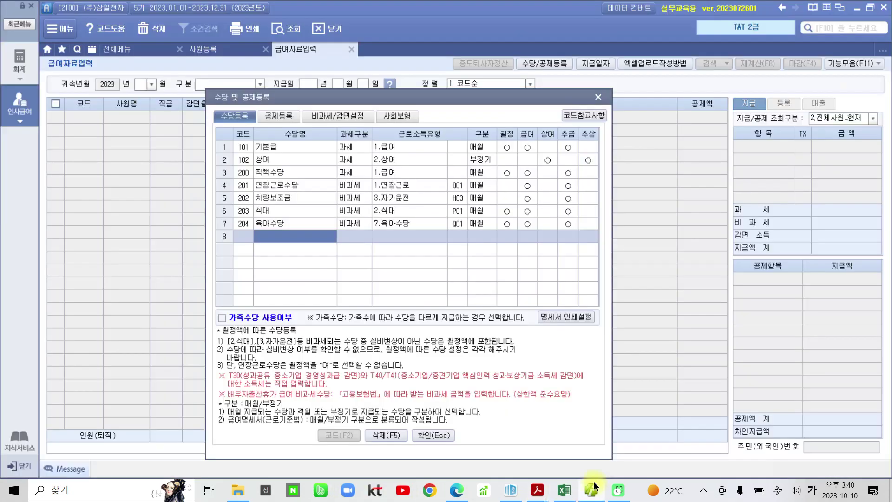
# Register deduction 상조회비 as type 0.무구분, left off bonus (상여) pay.
pyautogui.click(285, 115)
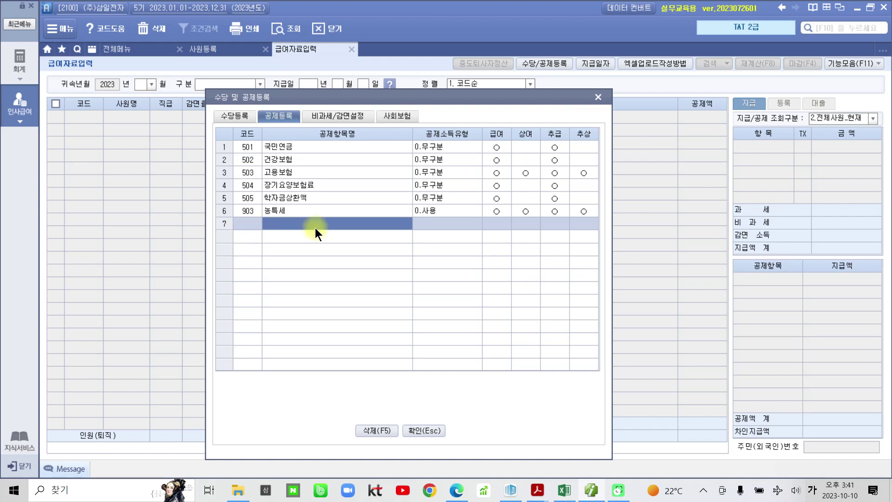
pyautogui.write('상조회비')
pyautogui.press('Return')
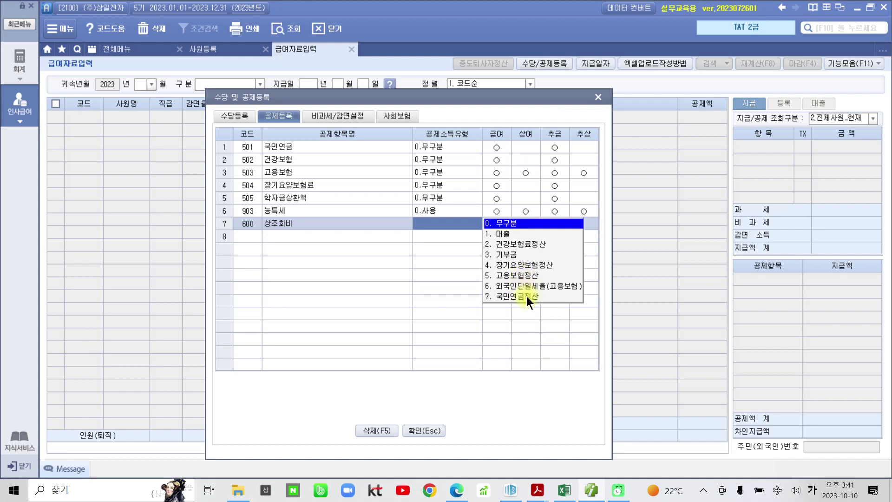
pyautogui.click(522, 224)
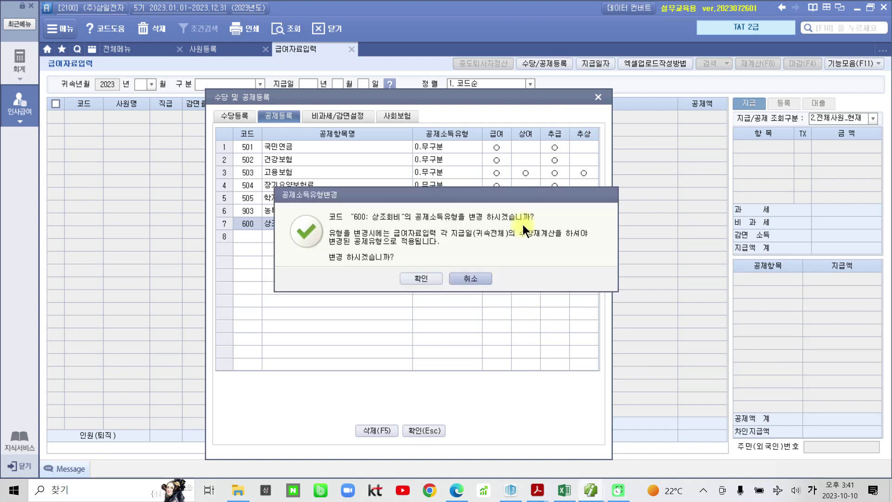
pyautogui.click(421, 278)
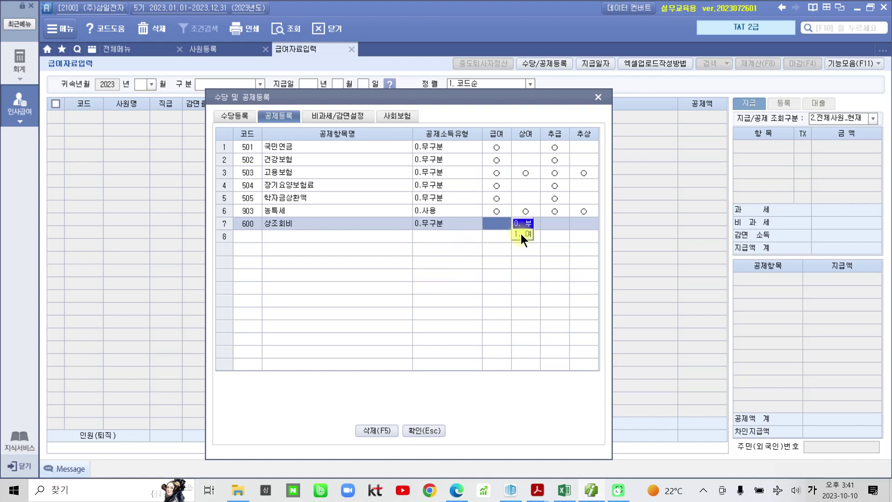
pyautogui.press('Return')
pyautogui.click(398, 224)
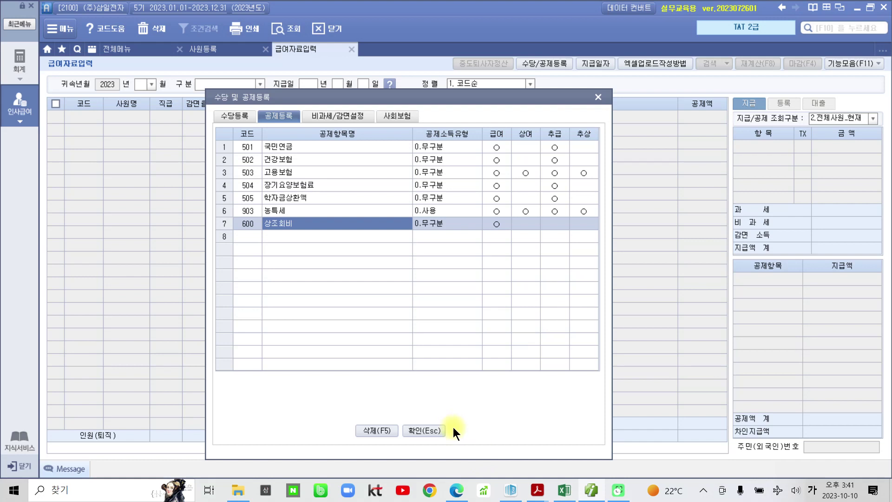
# Close the allowance and deduction setup with 확인.
pyautogui.moveTo(404, 418)
pyautogui.mouseDown()
pyautogui.moveTo(442, 448)
pyautogui.moveTo(483, 448)
pyautogui.mouseUp()
pyautogui.click(425, 428)
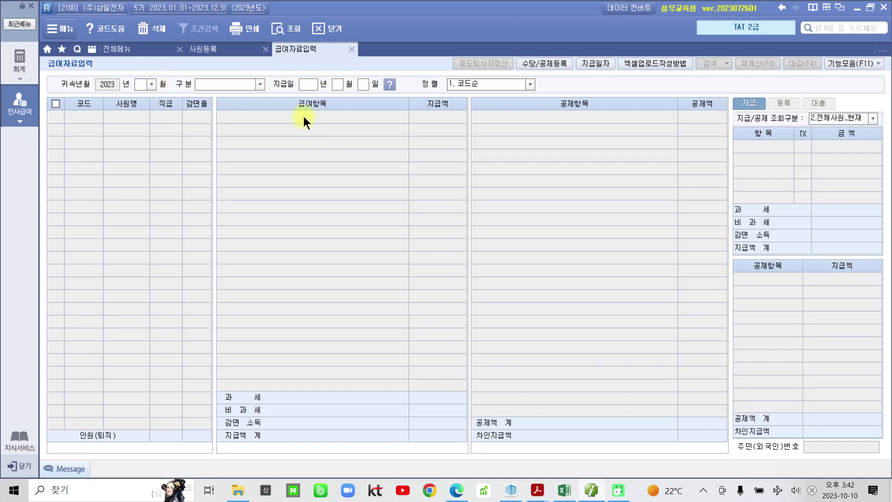
pyautogui.moveTo(537, 491)
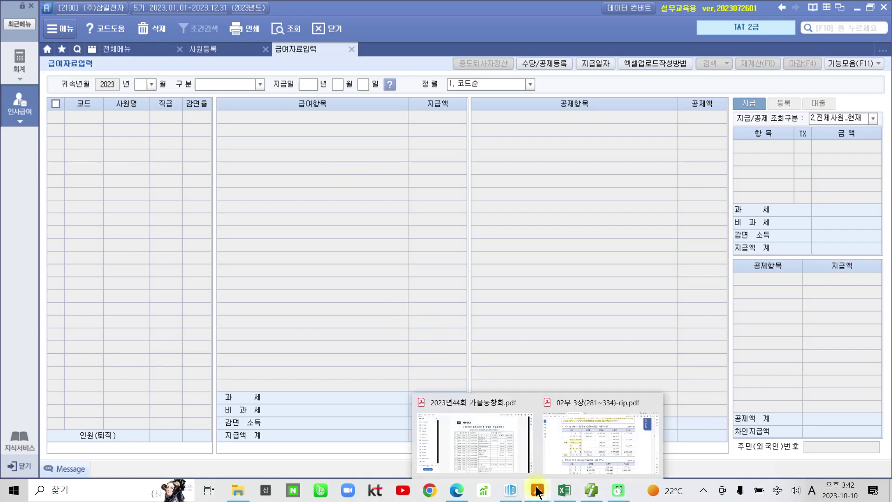
pyautogui.click(587, 447)
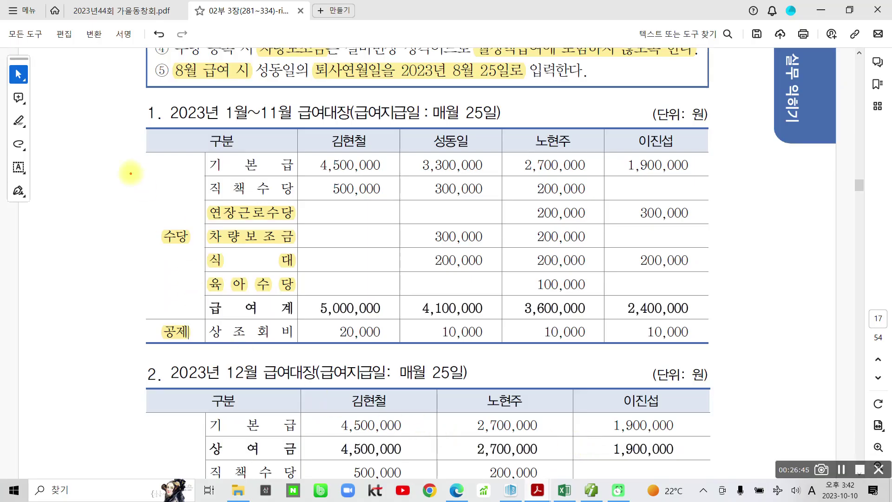
pyautogui.moveTo(132, 113)
pyautogui.mouseDown()
pyautogui.moveTo(459, 279)
pyautogui.moveTo(711, 380)
pyautogui.moveTo(739, 356)
pyautogui.mouseUp()
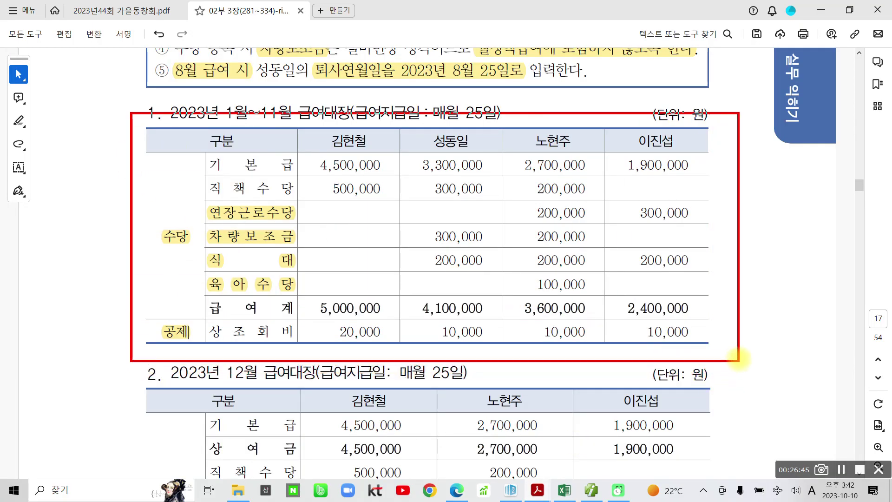
pyautogui.moveTo(227, 99)
pyautogui.mouseDown()
pyautogui.moveTo(223, 132)
pyautogui.moveTo(254, 100)
pyautogui.mouseUp()
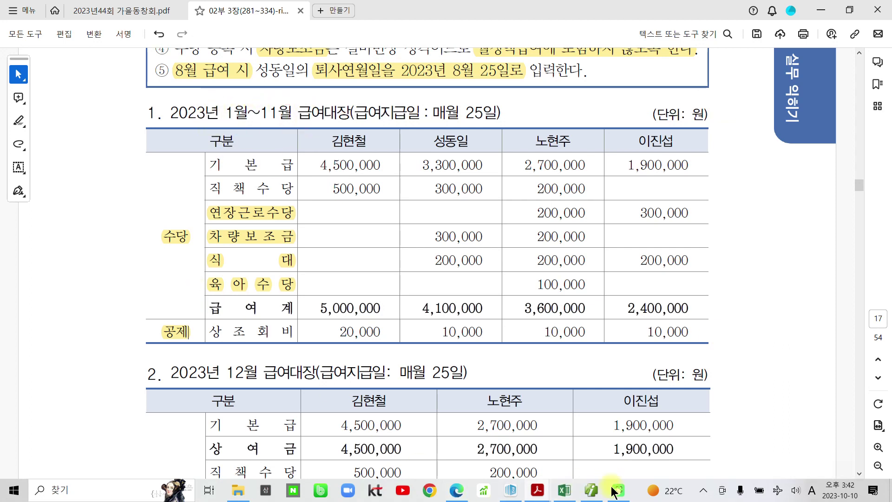
pyautogui.click(591, 490)
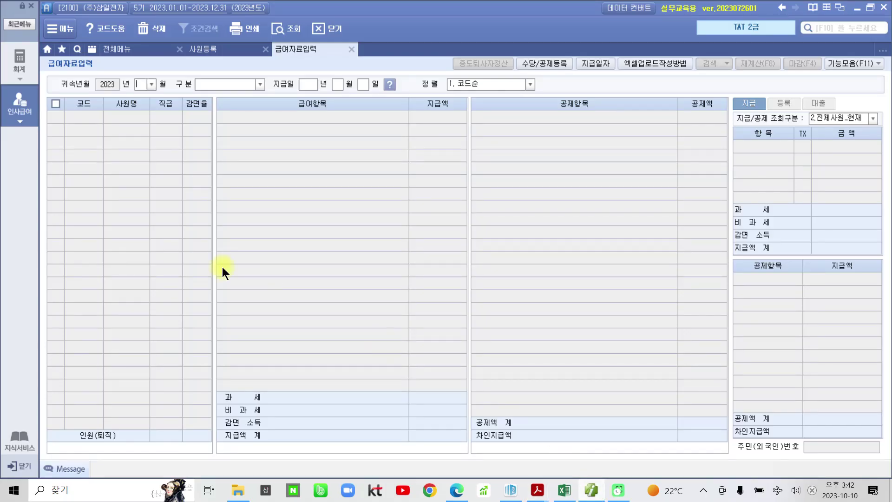
pyautogui.click(150, 84)
pyautogui.click(149, 95)
pyautogui.click(258, 84)
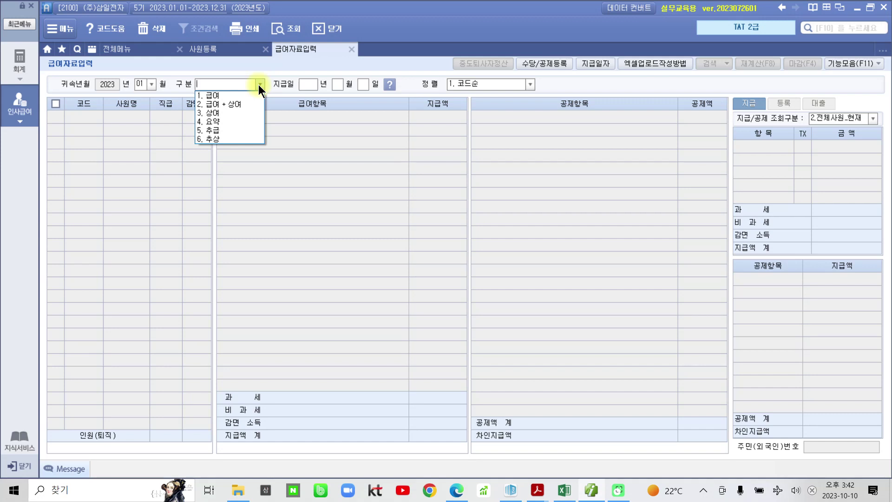
pyautogui.click(221, 93)
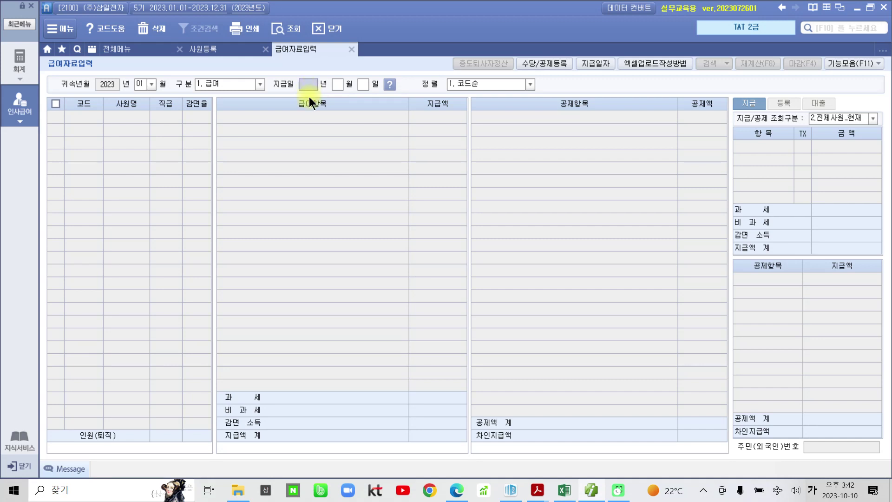
pyautogui.press('Return')
pyautogui.write('01')
pyautogui.press('Return')
pyautogui.write('25')
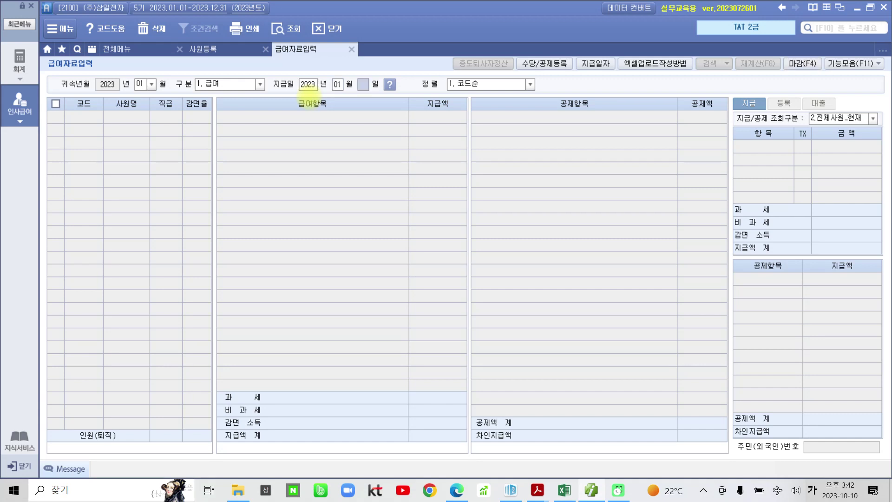
pyautogui.press('Return')
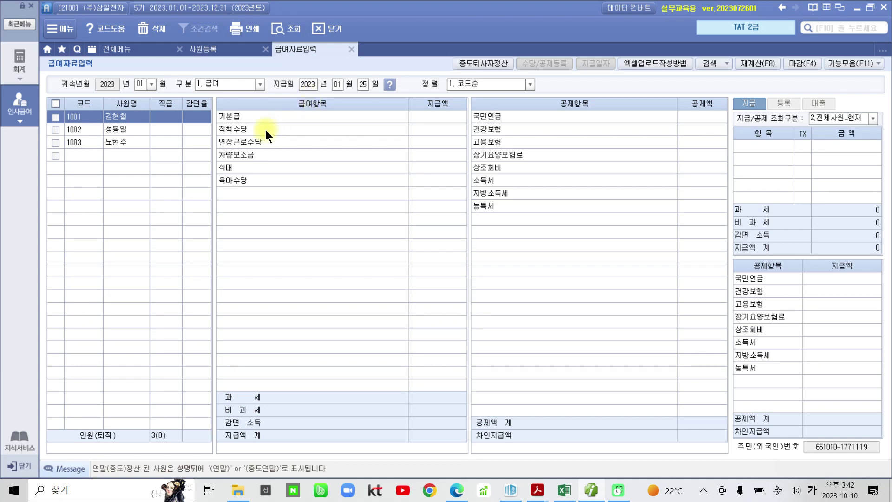
pyautogui.click(111, 130)
pyautogui.click(117, 143)
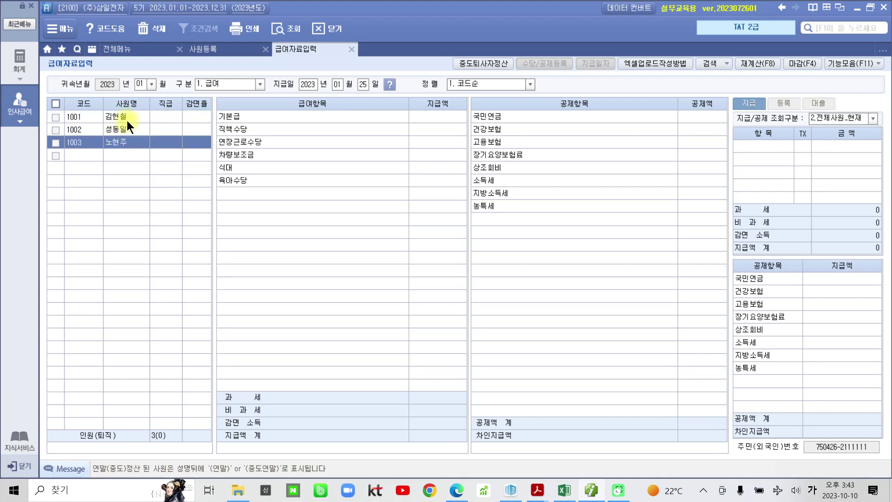
pyautogui.click(126, 120)
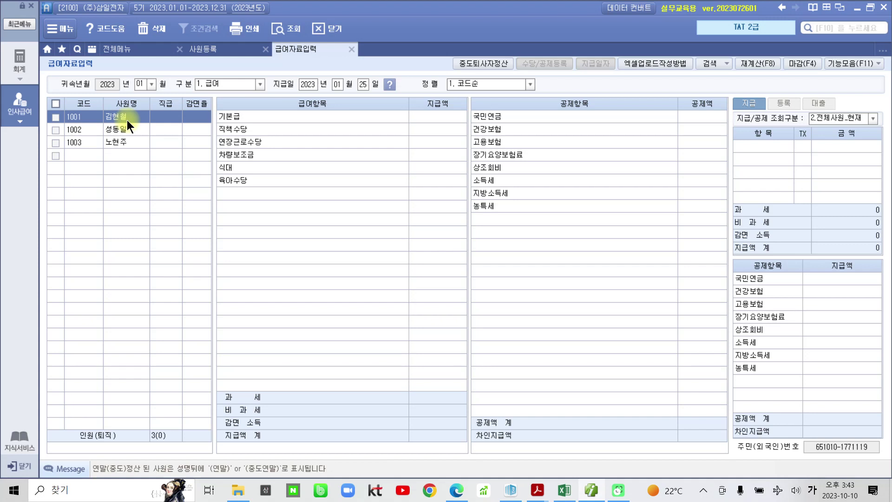
pyautogui.click(442, 117)
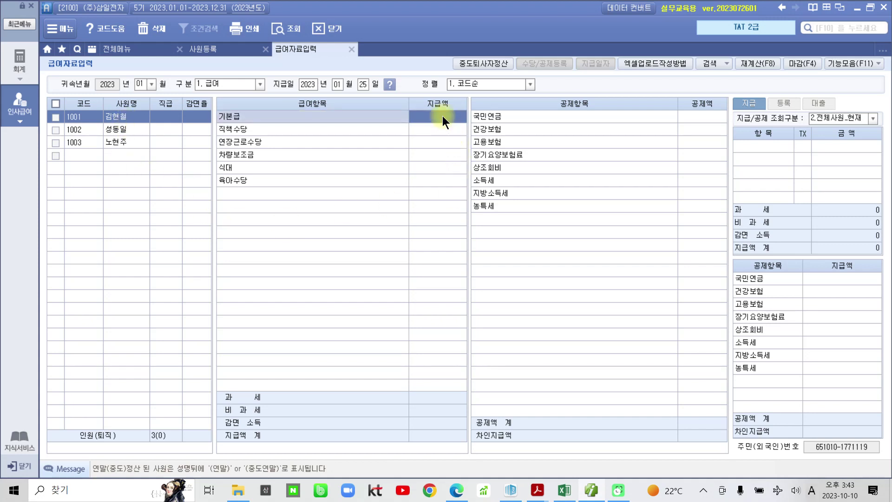
pyautogui.click(537, 490)
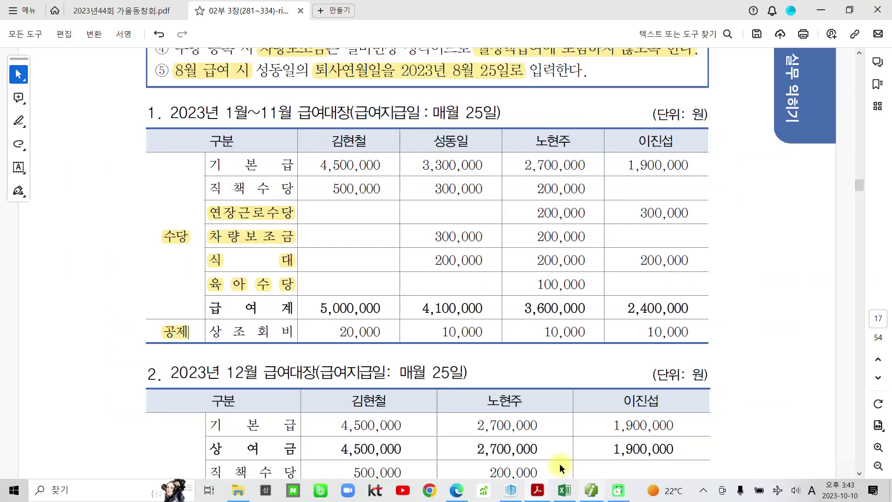
pyautogui.moveTo(303, 122); pyautogui.dragTo(400, 361)
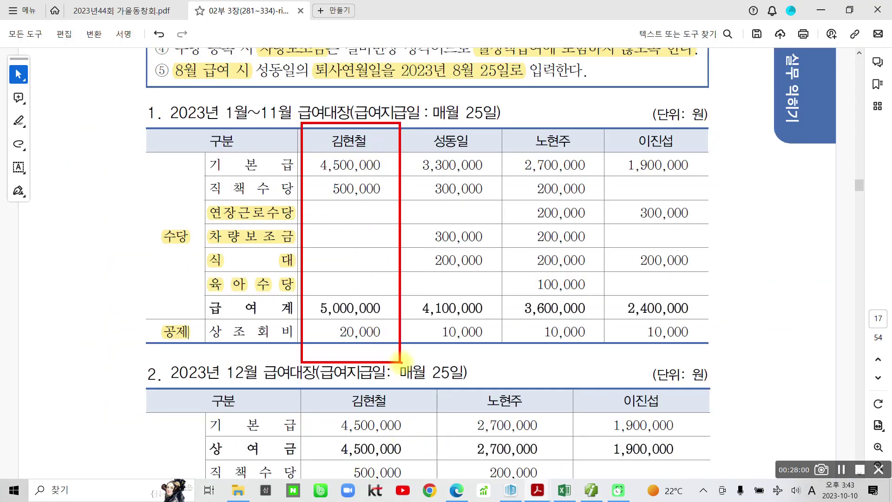
pyautogui.click(594, 486)
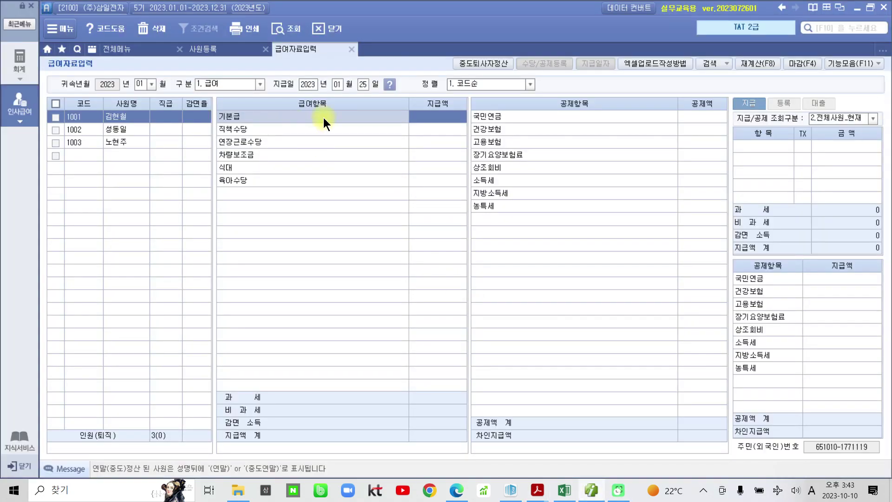
pyautogui.write('4,500,000')
pyautogui.press('Return')
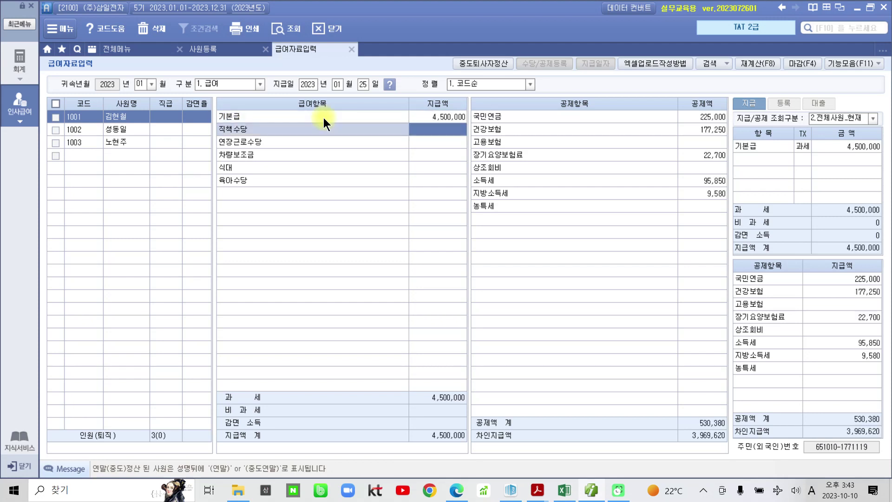
pyautogui.write('5000000')
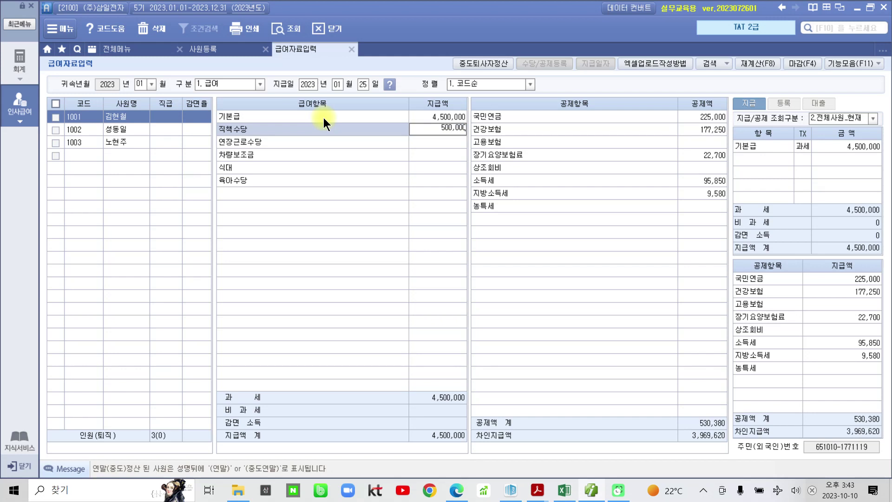
pyautogui.press('Return')
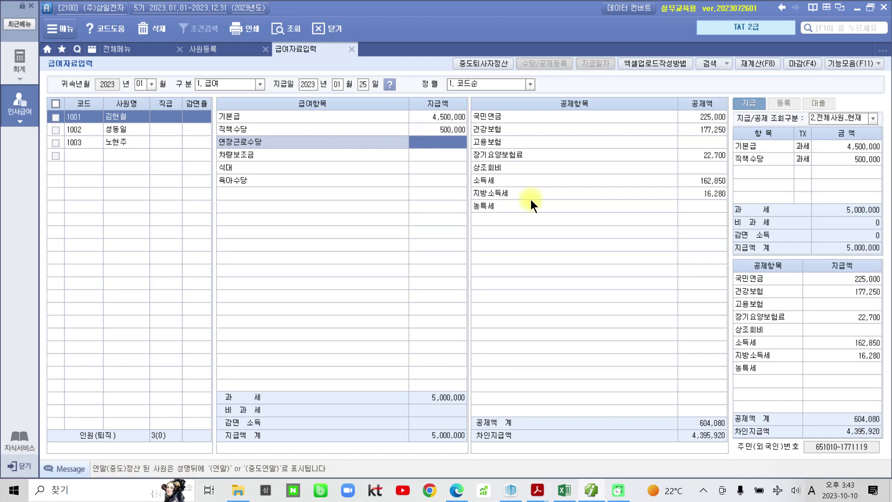
pyautogui.click(720, 166)
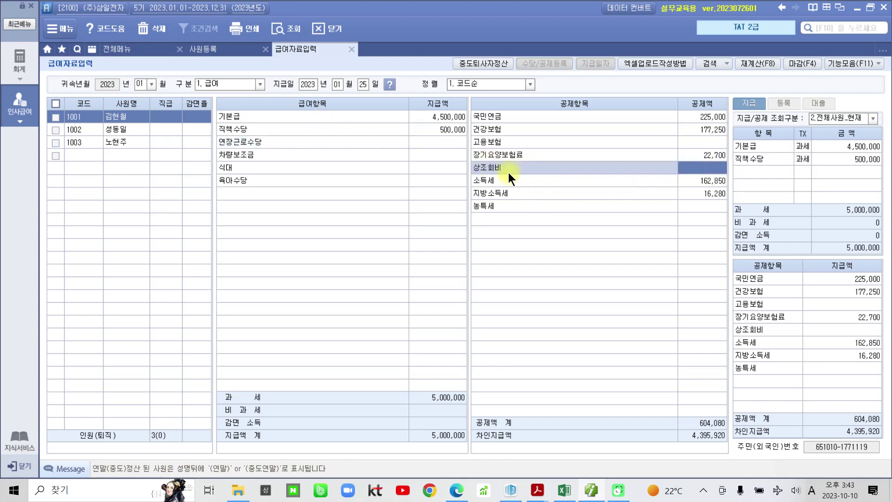
pyautogui.moveTo(647, 223)
pyautogui.mouseDown()
pyautogui.moveTo(503, 185)
pyautogui.moveTo(643, 214)
pyautogui.mouseUp()
pyautogui.moveTo(340, 226)
pyautogui.mouseDown()
pyautogui.moveTo(283, 225)
pyautogui.moveTo(379, 222)
pyautogui.moveTo(378, 236)
pyautogui.mouseUp()
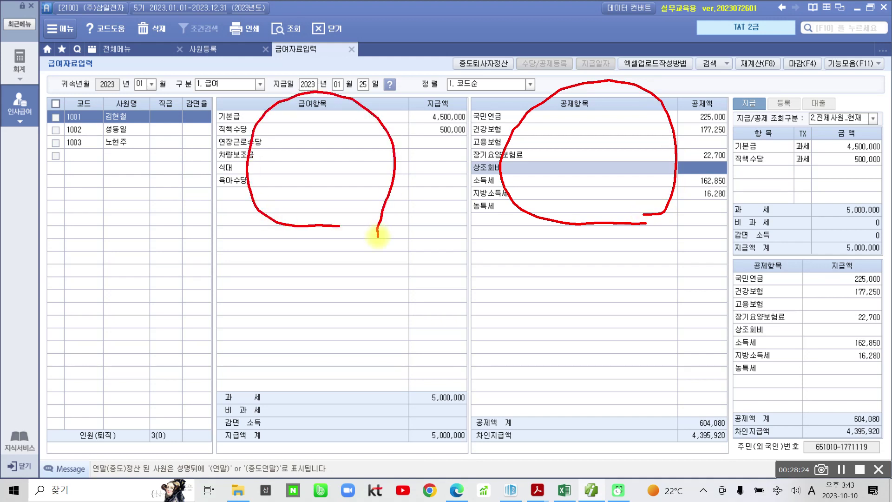
pyautogui.press('Escape')
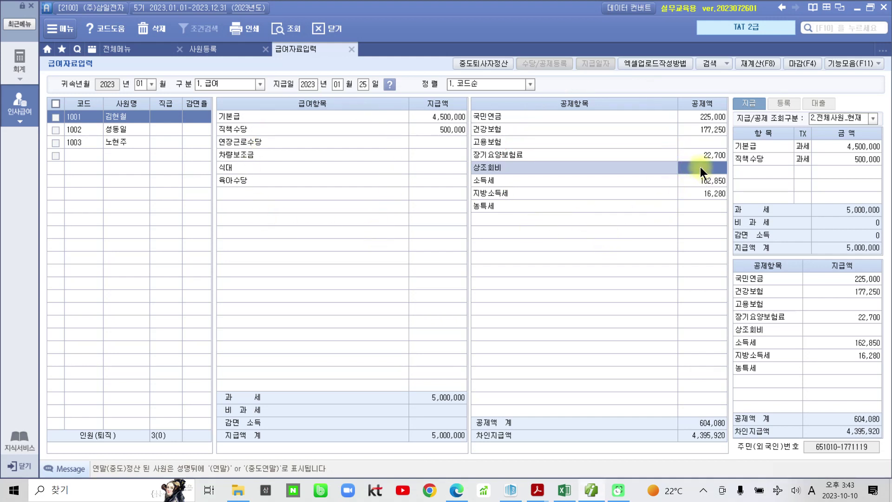
pyautogui.write('0,000')
pyautogui.press('Return')
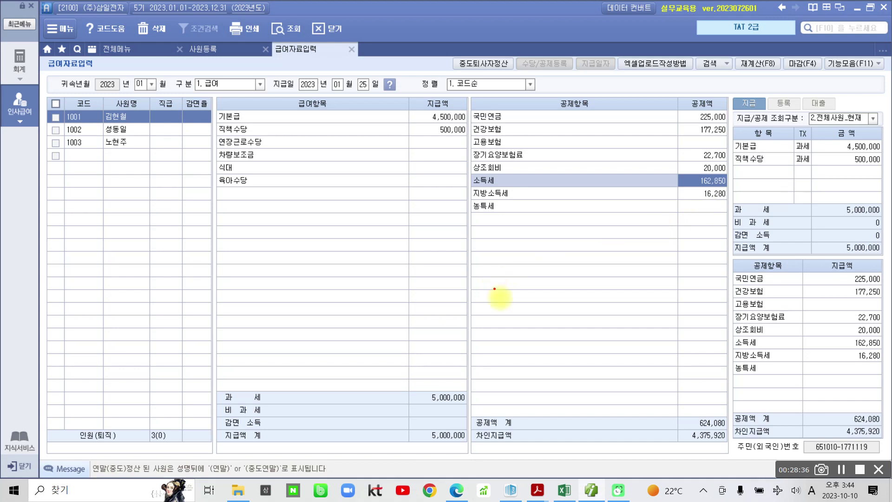
# Verify the totals: 5,000,000 taxable pay, 624,080 deductions, 4,375,920 net pay.
pyautogui.moveTo(215, 383)
pyautogui.mouseDown()
pyautogui.moveTo(246, 400)
pyautogui.moveTo(482, 404)
pyautogui.mouseUp()
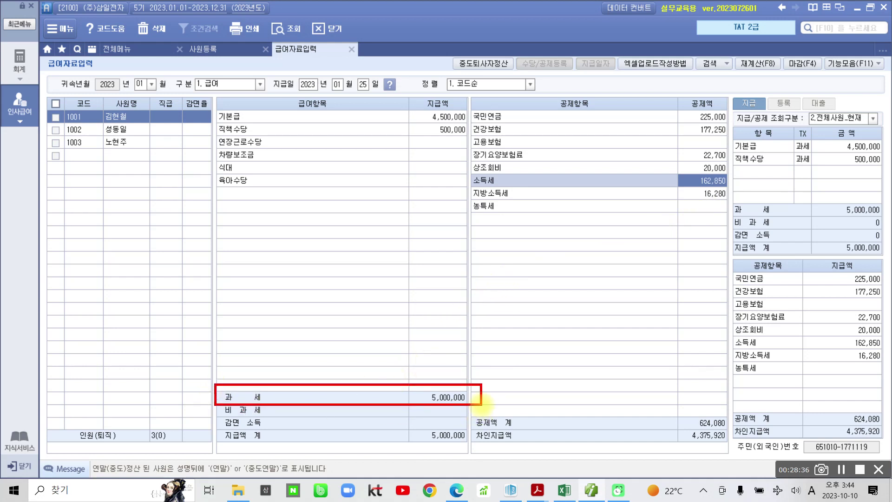
pyautogui.moveTo(673, 410); pyautogui.dragTo(730, 430)
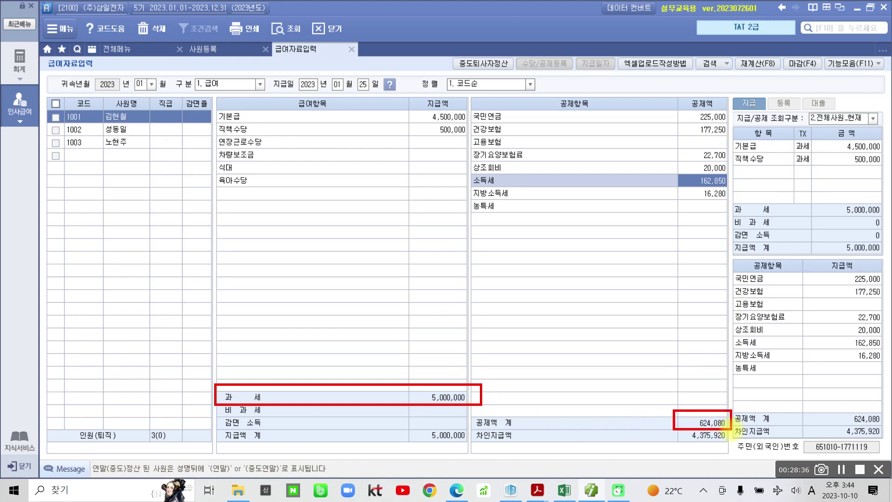
pyautogui.moveTo(655, 433)
pyautogui.mouseDown()
pyautogui.moveTo(659, 441)
pyautogui.moveTo(665, 432)
pyautogui.mouseUp()
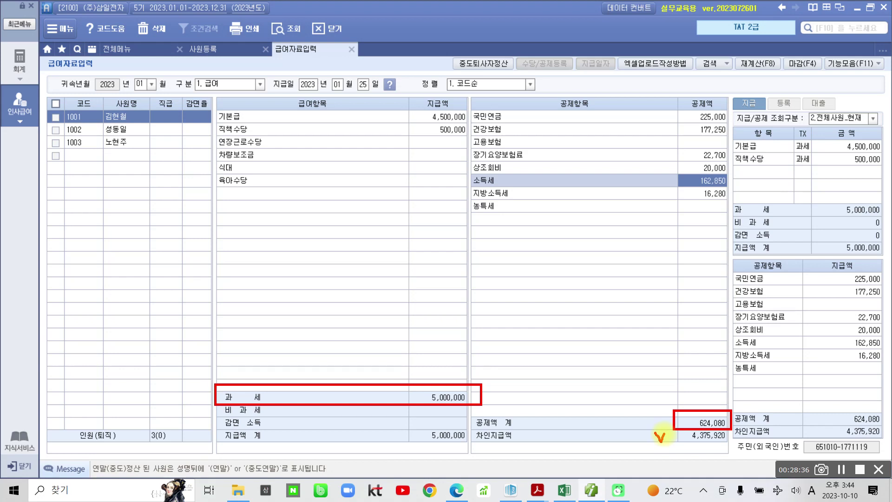
pyautogui.press('Escape')
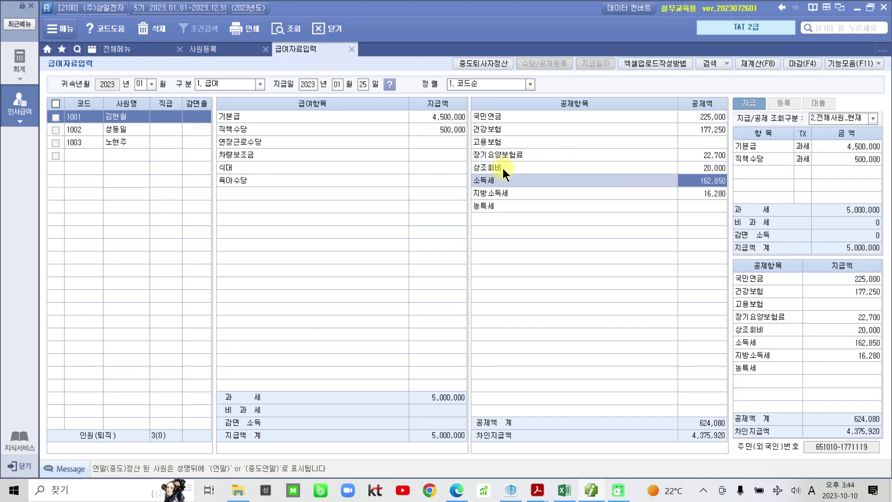
pyautogui.click(113, 126)
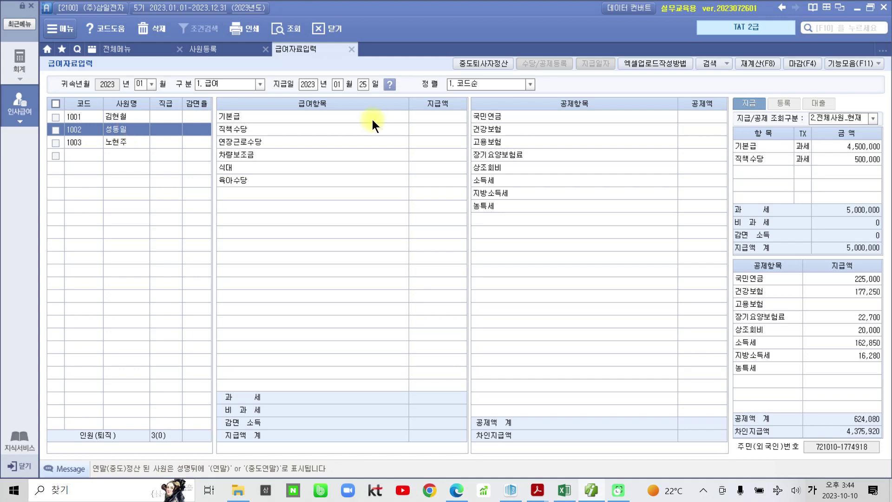
pyautogui.click(436, 117)
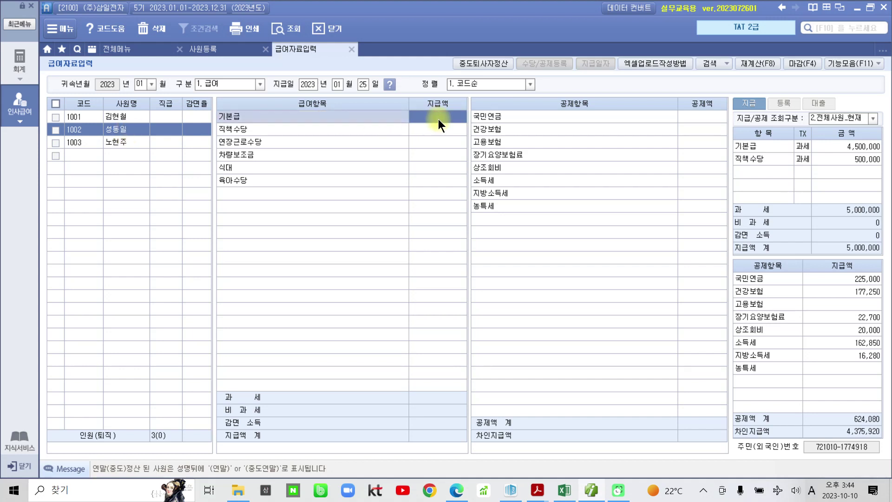
pyautogui.write('330000')
pyautogui.press('Return')
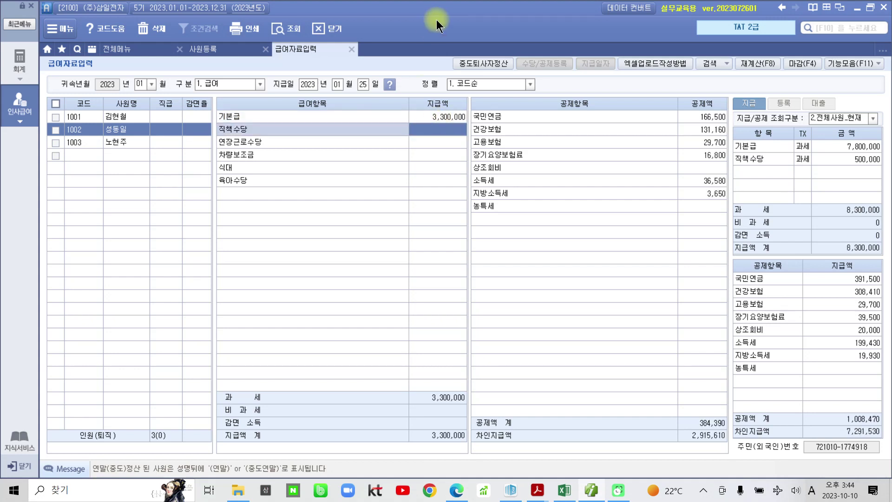
pyautogui.write('3000000')
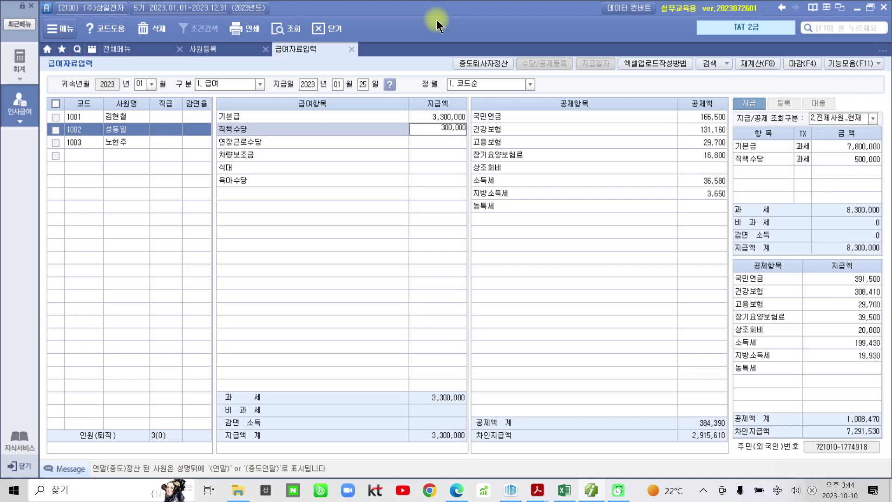
pyautogui.press('Return')
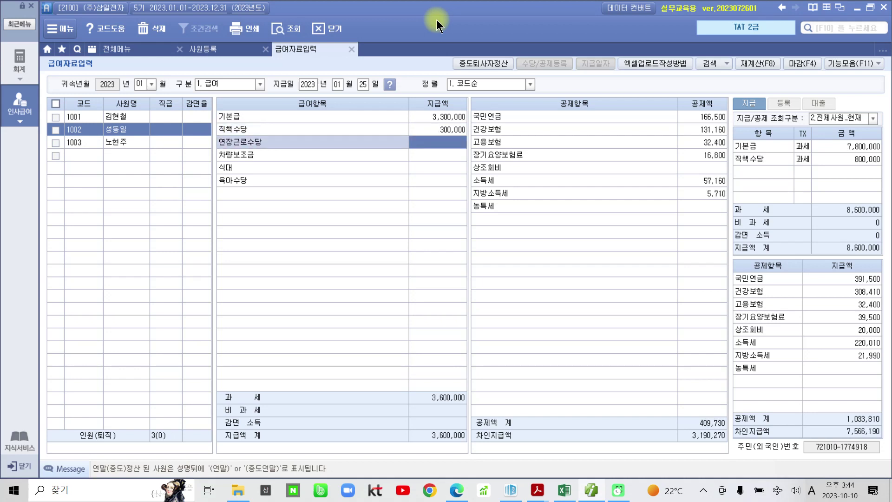
pyautogui.press('Return')
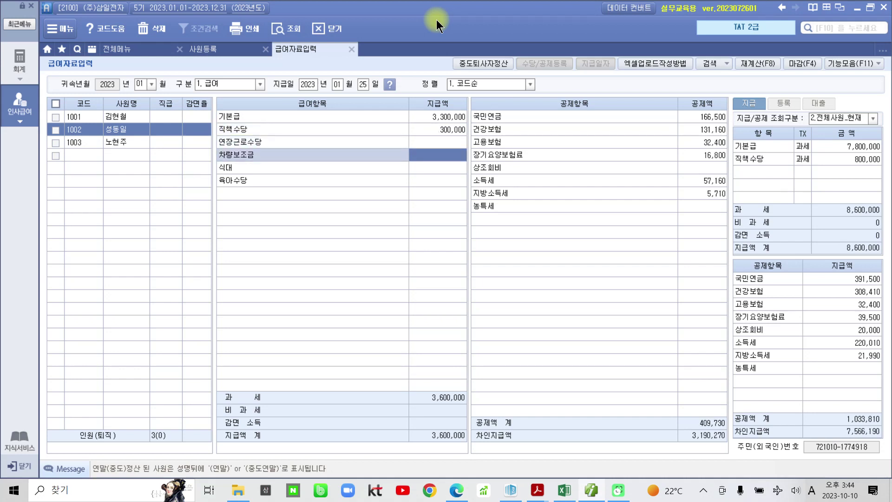
pyautogui.write('3000000')
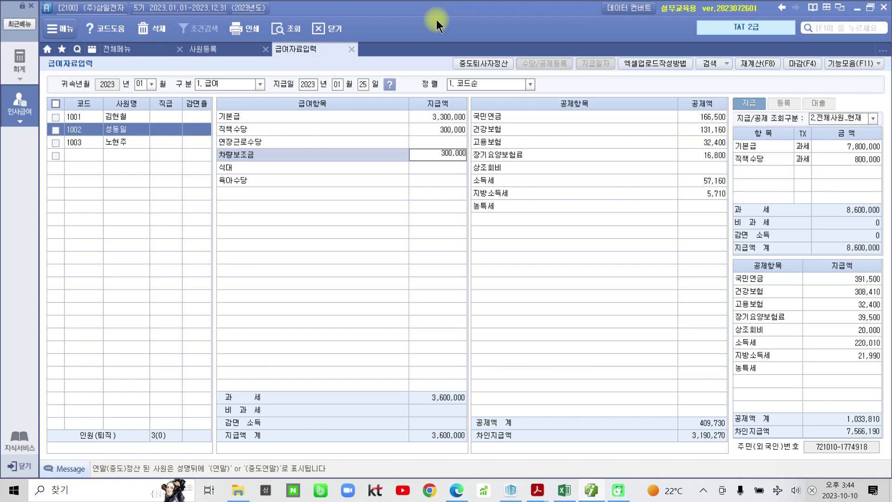
pyautogui.press('Return')
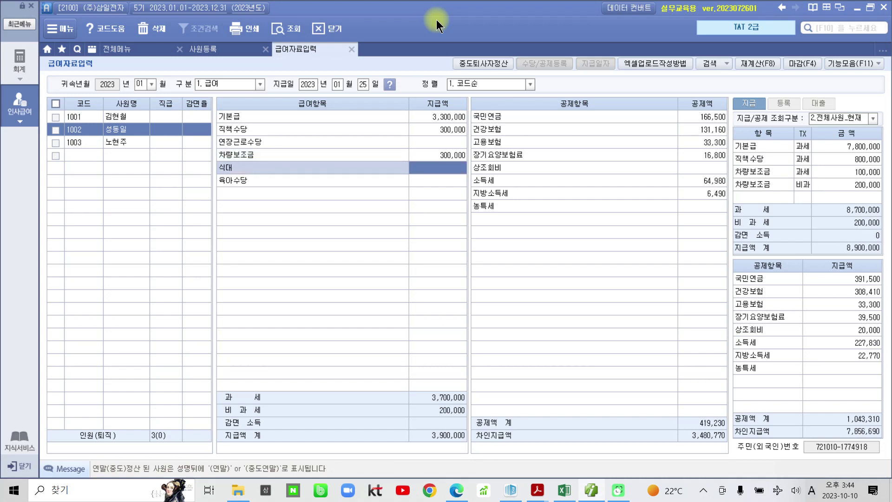
pyautogui.write('2000000')
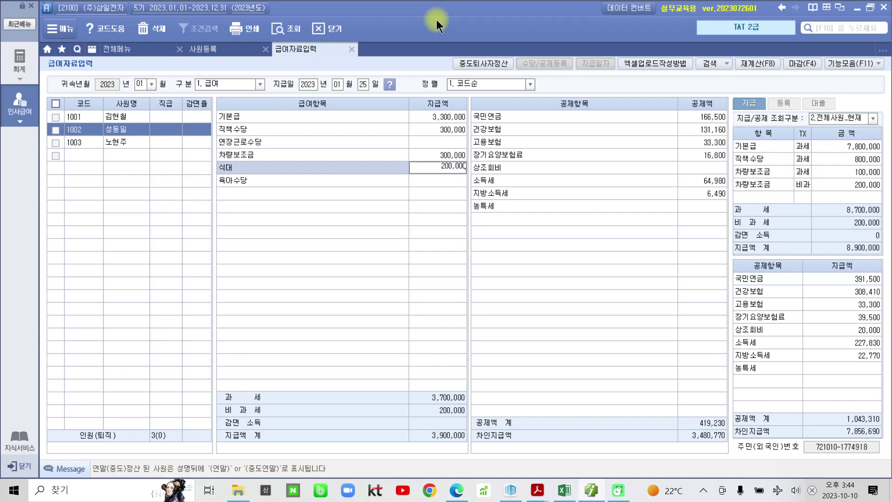
pyautogui.press('Return')
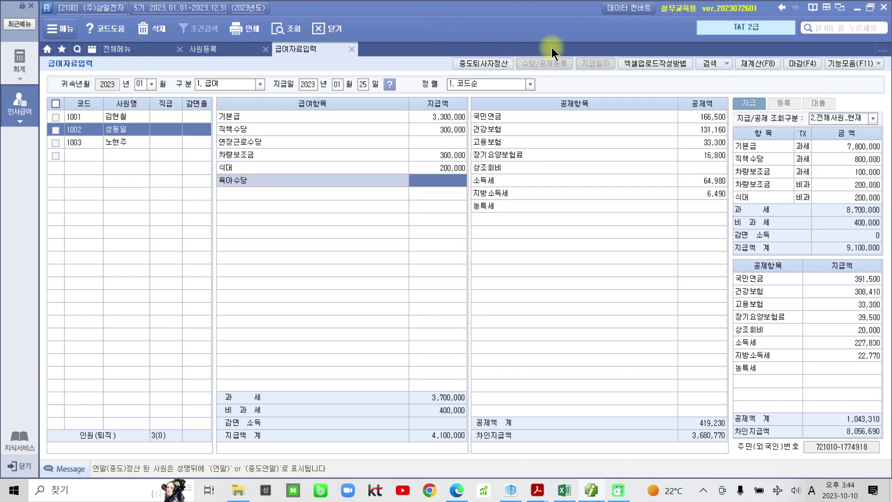
pyautogui.click(702, 168)
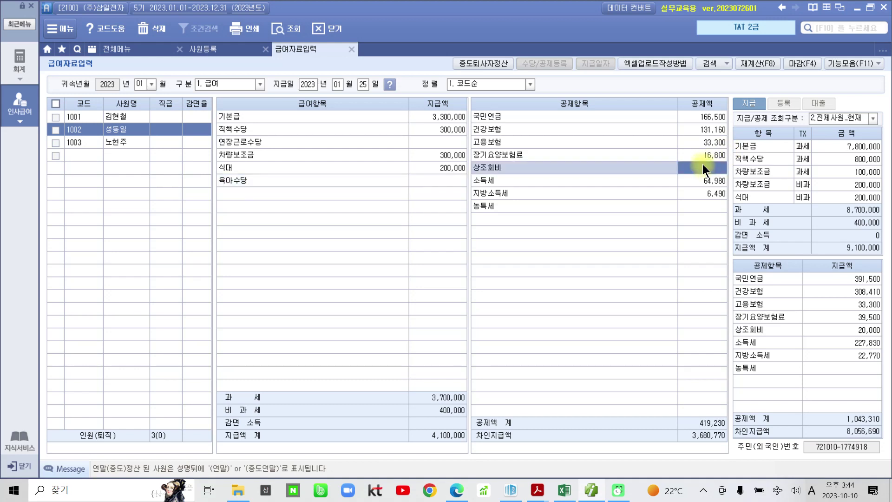
pyautogui.write('10,000')
pyautogui.press('Return')
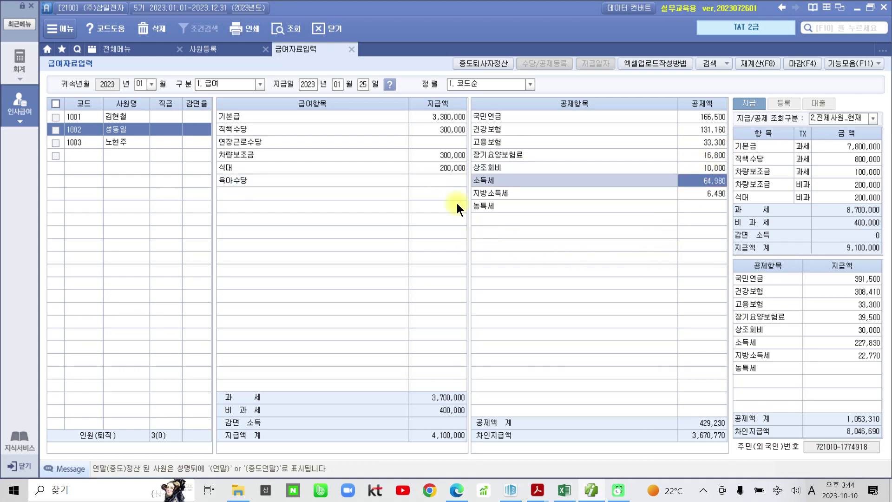
pyautogui.click(449, 169)
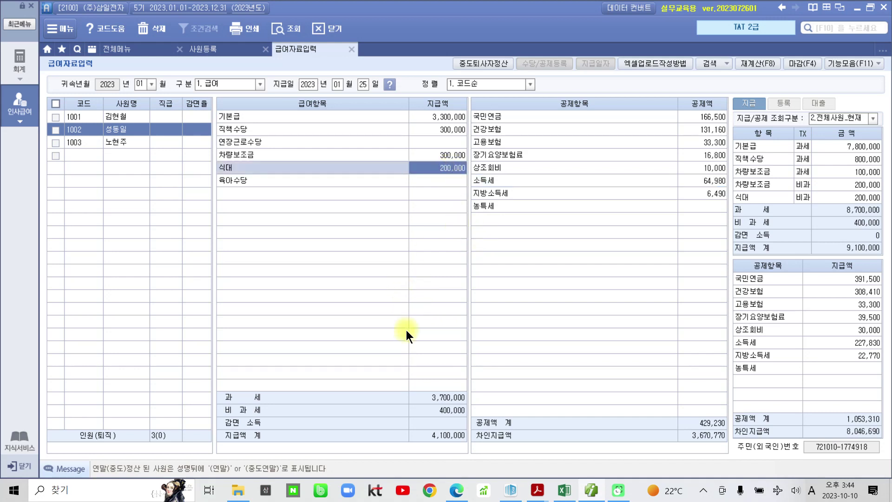
pyautogui.moveTo(217, 385)
pyautogui.mouseDown()
pyautogui.moveTo(256, 402)
pyautogui.moveTo(464, 412)
pyautogui.moveTo(486, 402)
pyautogui.mouseUp()
pyautogui.moveTo(216, 403)
pyautogui.mouseDown()
pyautogui.moveTo(346, 420)
pyautogui.moveTo(479, 423)
pyautogui.moveTo(475, 417)
pyautogui.mouseUp()
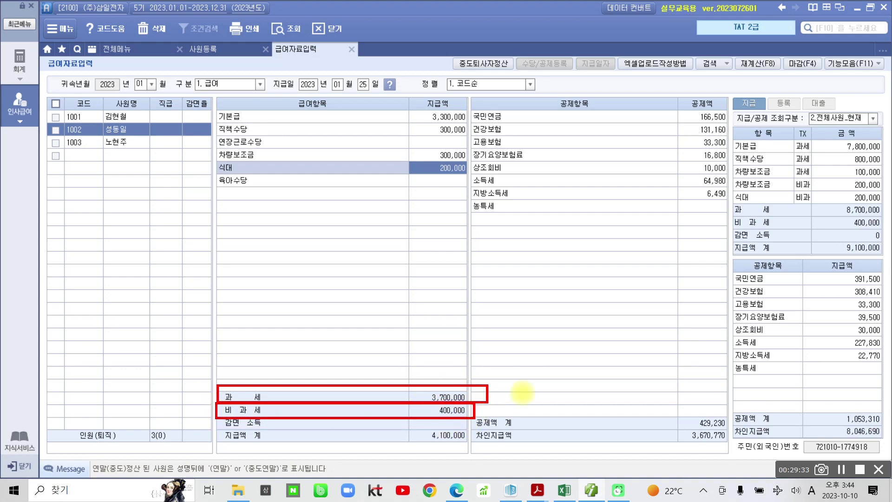
pyautogui.moveTo(691, 411); pyautogui.dragTo(730, 429)
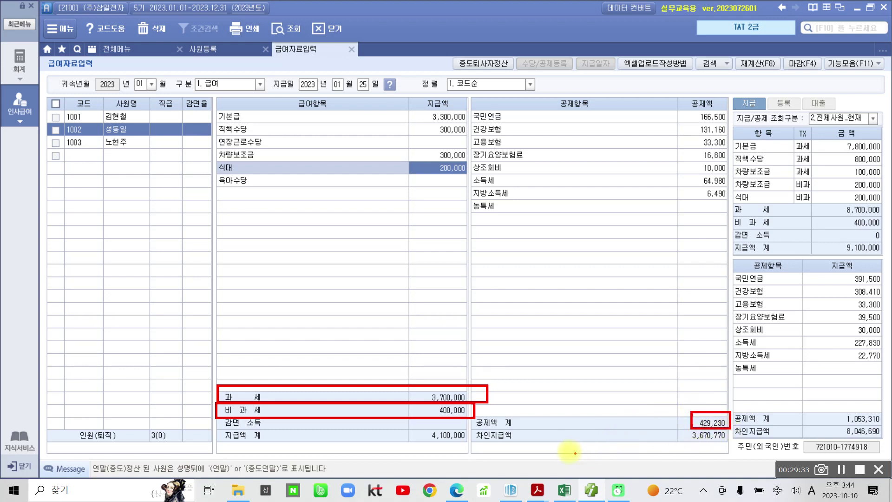
pyautogui.moveTo(664, 430); pyautogui.dragTo(674, 426)
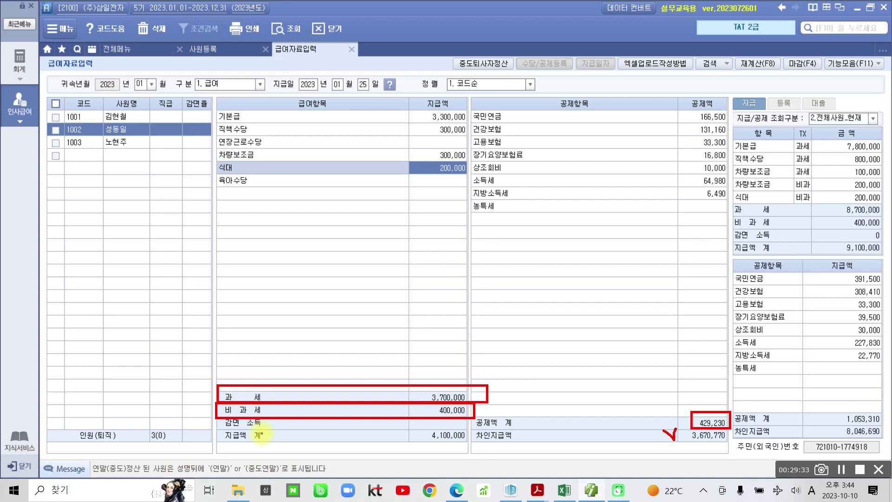
pyautogui.moveTo(229, 410); pyautogui.dragTo(165, 386)
pyautogui.moveTo(182, 248)
pyautogui.mouseDown()
pyautogui.moveTo(204, 342)
pyautogui.moveTo(234, 359)
pyautogui.mouseUp()
pyautogui.moveTo(165, 386); pyautogui.dragTo(172, 331)
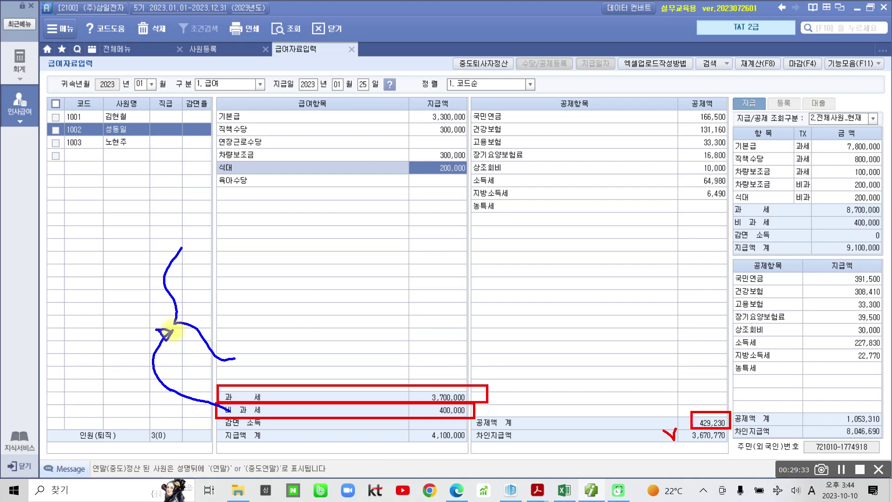
pyautogui.moveTo(211, 276); pyautogui.dragTo(216, 171)
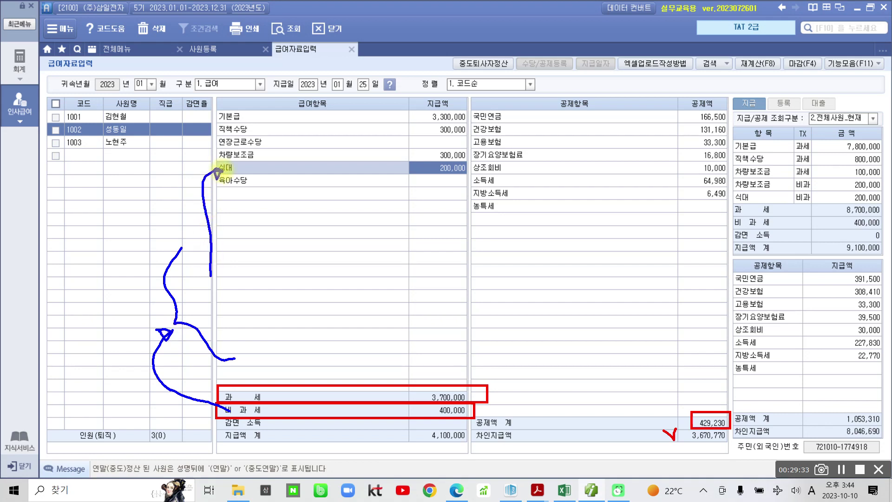
pyautogui.moveTo(236, 304)
pyautogui.mouseDown()
pyautogui.moveTo(219, 291)
pyautogui.moveTo(205, 156)
pyautogui.moveTo(215, 153)
pyautogui.mouseUp()
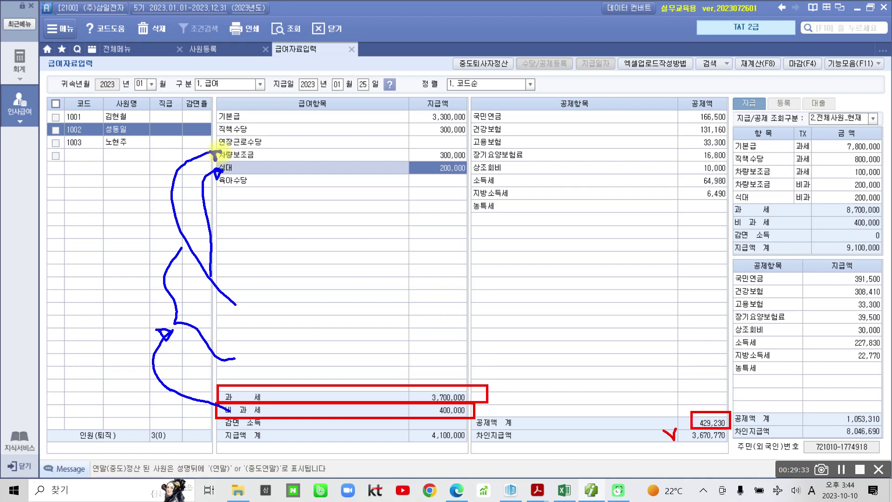
pyautogui.press('Escape')
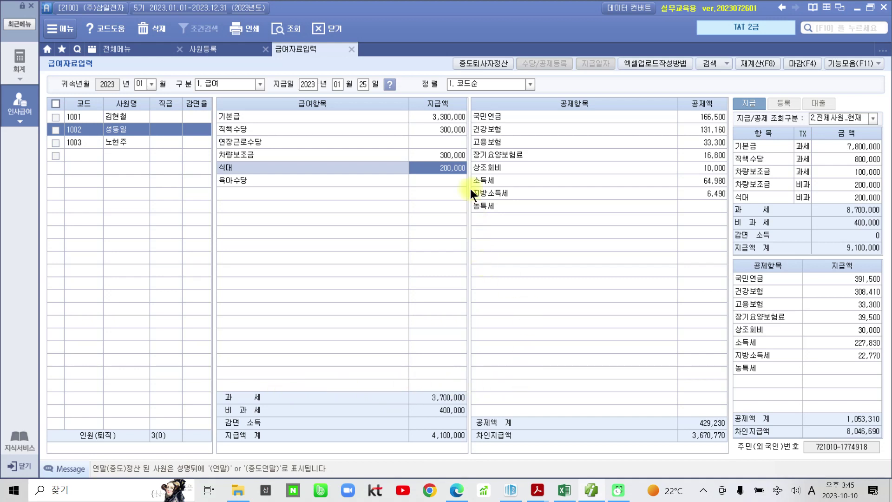
pyautogui.click(460, 159)
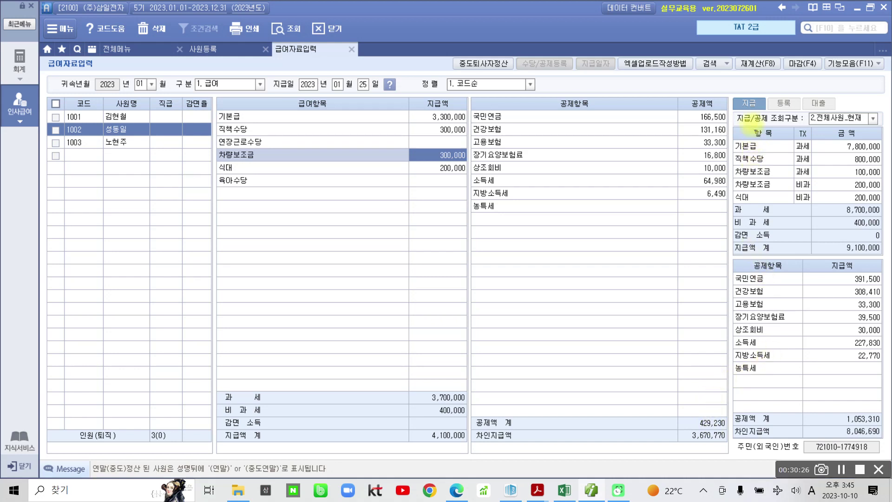
# Review January totals (9,100,000 pay, 1,053,310 deductions) and select employee 1003.
pyautogui.moveTo(733, 94)
pyautogui.mouseDown()
pyautogui.moveTo(867, 389)
pyautogui.moveTo(884, 449)
pyautogui.mouseUp()
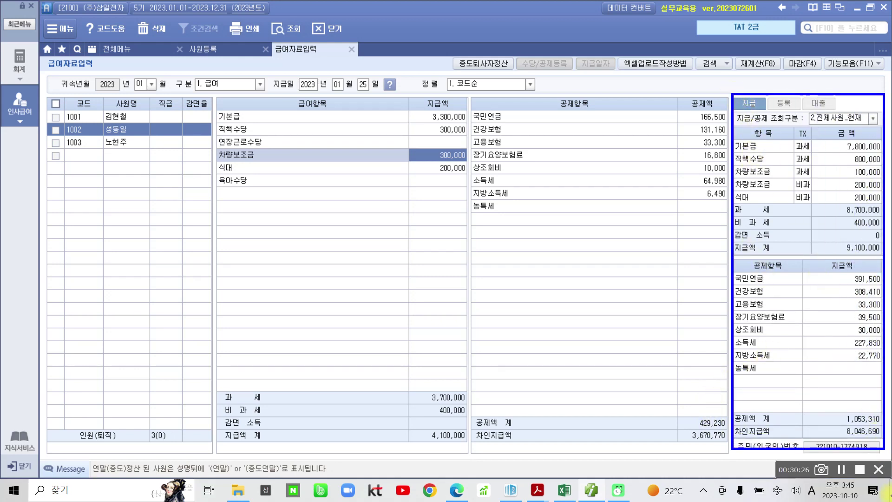
pyautogui.moveTo(98, 108)
pyautogui.mouseDown()
pyautogui.moveTo(148, 131)
pyautogui.moveTo(137, 94)
pyautogui.mouseUp()
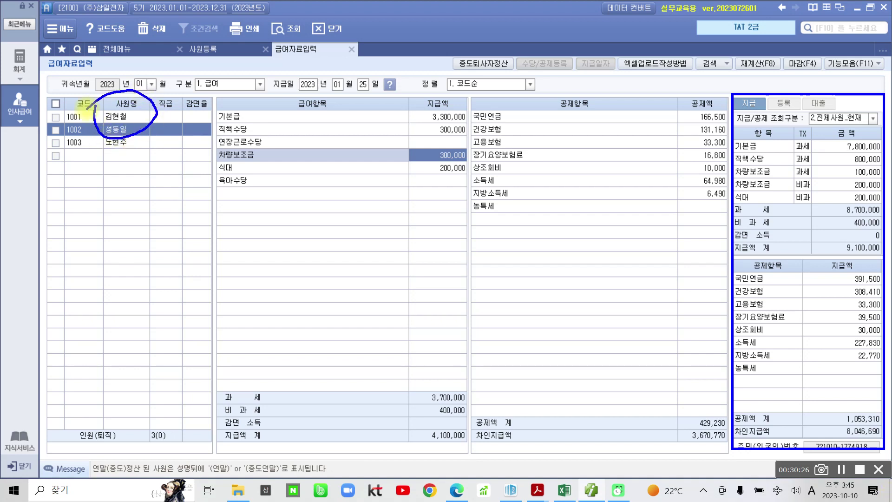
pyautogui.moveTo(730, 418)
pyautogui.mouseDown()
pyautogui.moveTo(714, 358)
pyautogui.moveTo(766, 95)
pyautogui.moveTo(879, 306)
pyautogui.moveTo(788, 460)
pyautogui.mouseUp()
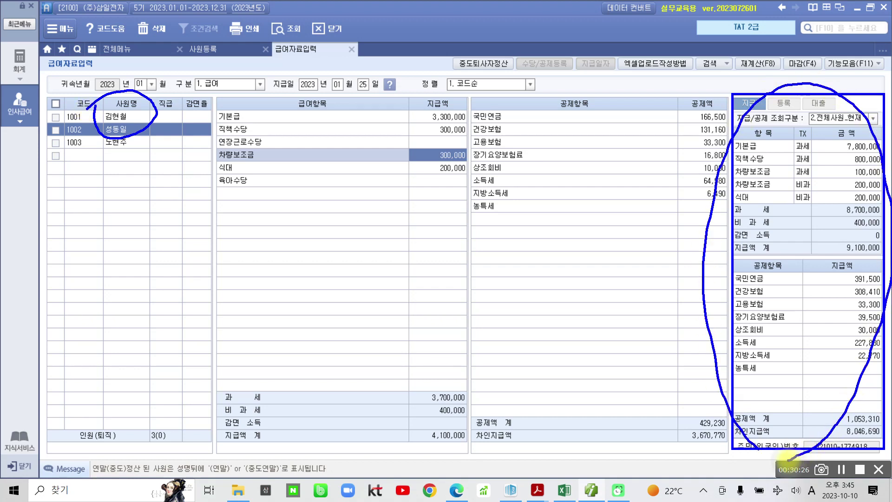
pyautogui.moveTo(254, 357)
pyautogui.mouseDown()
pyautogui.moveTo(218, 394)
pyautogui.moveTo(608, 461)
pyautogui.moveTo(676, 381)
pyautogui.moveTo(308, 359)
pyautogui.moveTo(269, 367)
pyautogui.mouseUp()
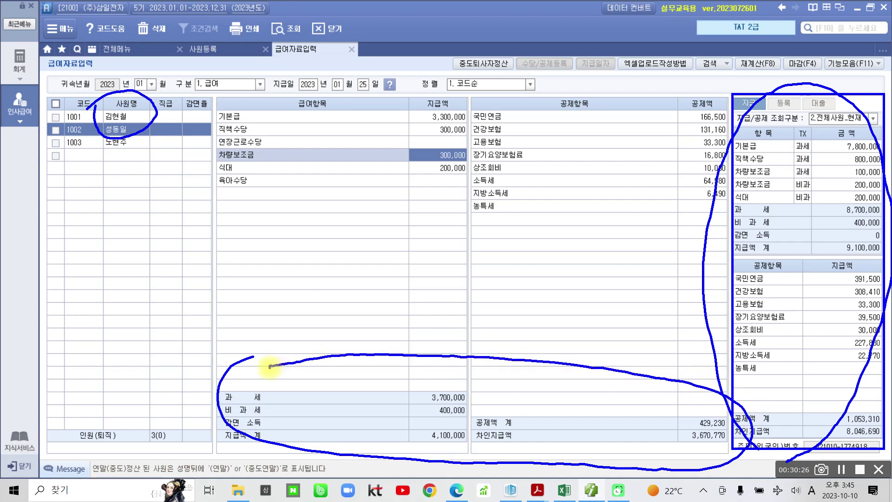
pyautogui.press('Escape')
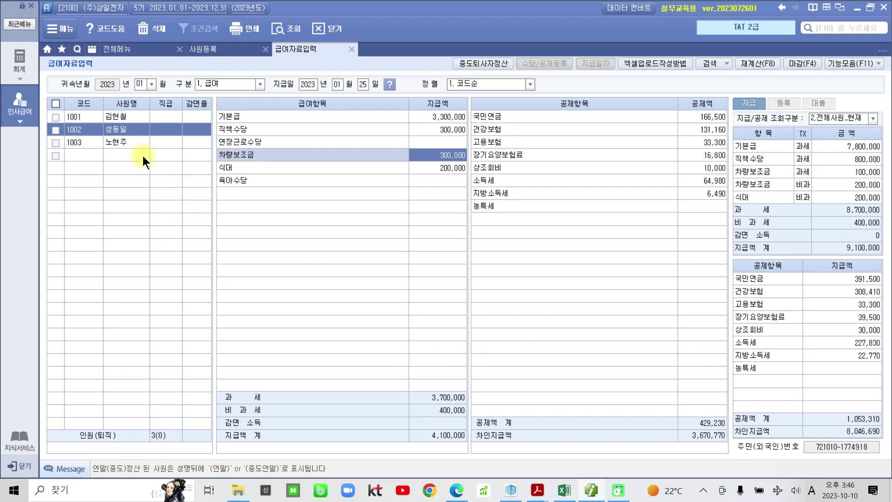
pyautogui.click(127, 145)
# Enter 기본급 2,700,000, 200,000 for four allowances, and 육아수당 100,000 for employee 1003.
pyautogui.click(433, 117)
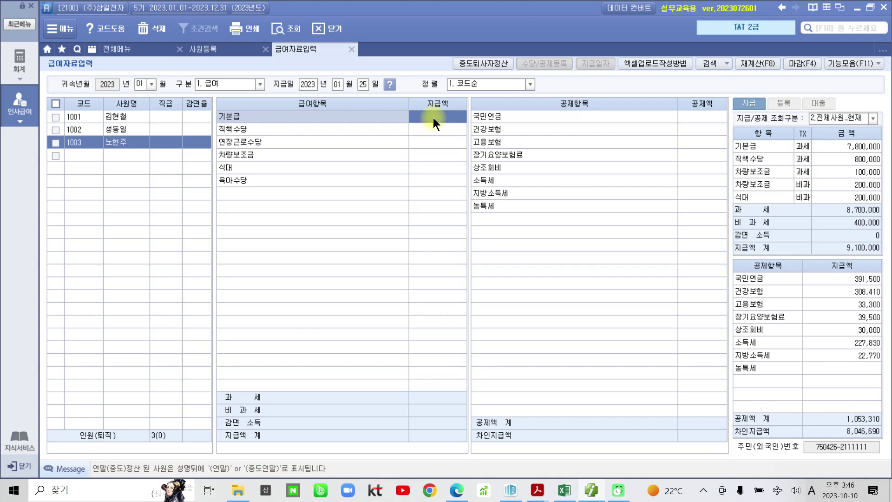
pyautogui.write('2,700,')
pyautogui.write('000')
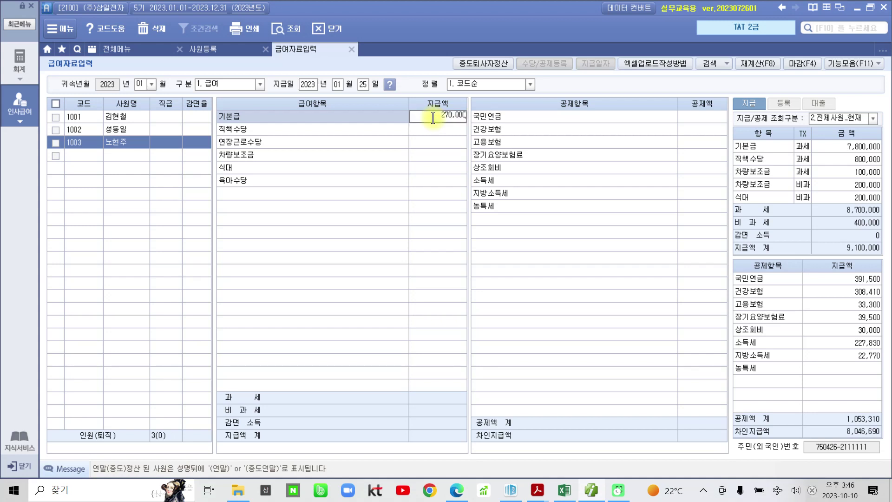
pyautogui.press('Return')
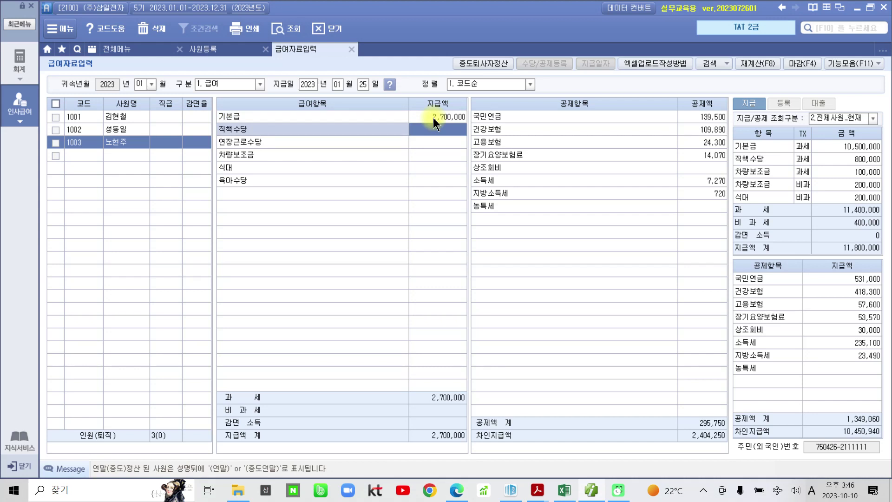
pyautogui.write('200')
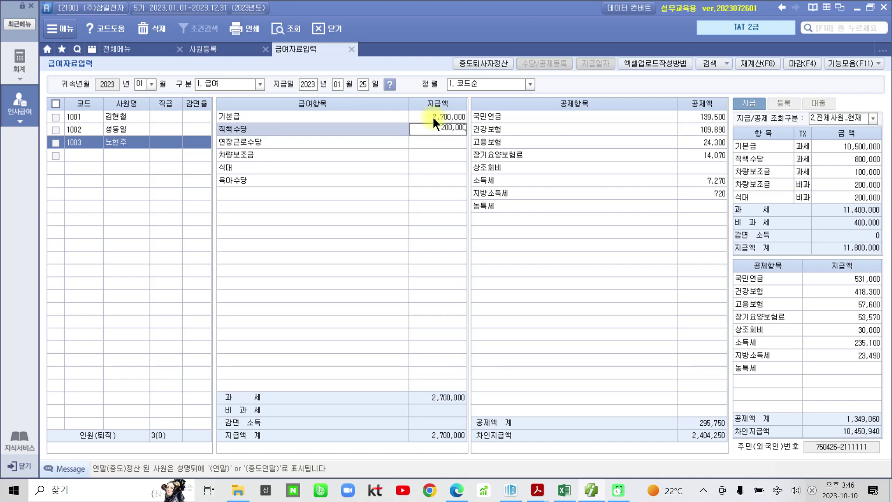
pyautogui.press('Return')
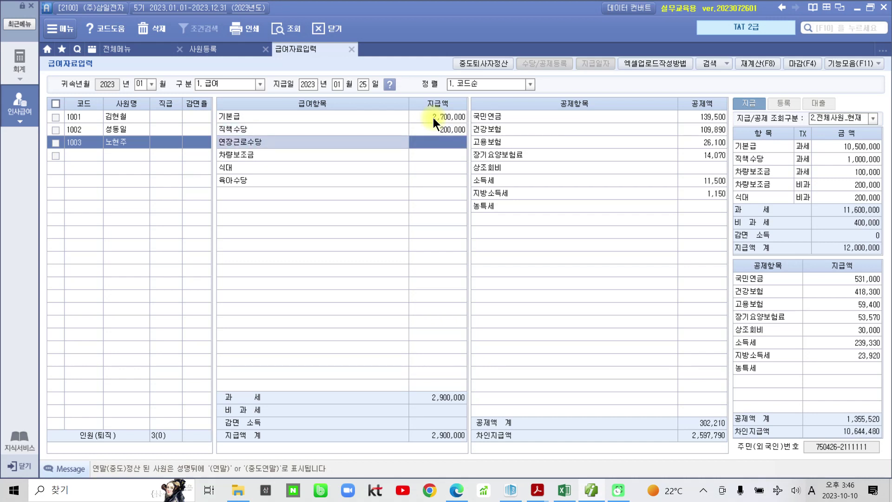
pyautogui.write('200')
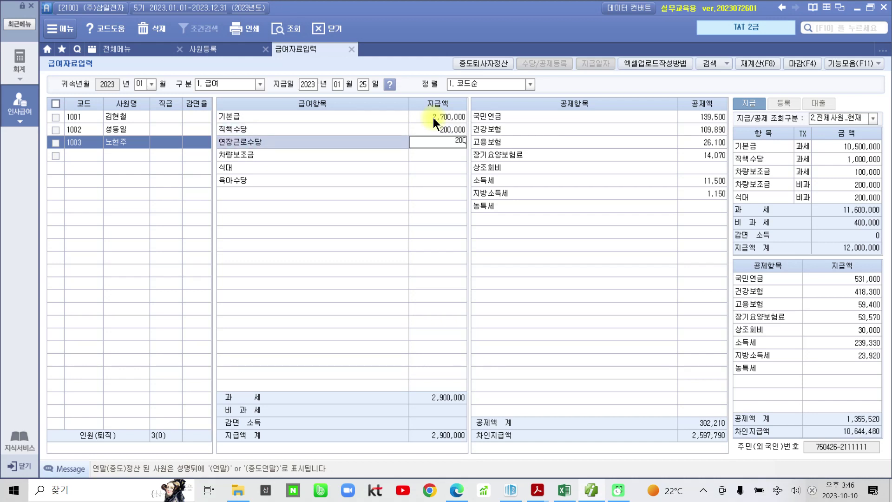
pyautogui.press('Return')
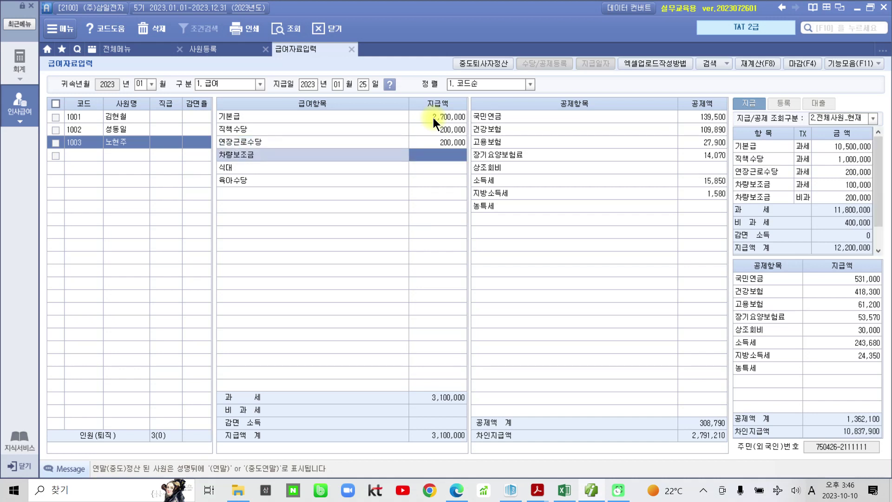
pyautogui.write('2000000')
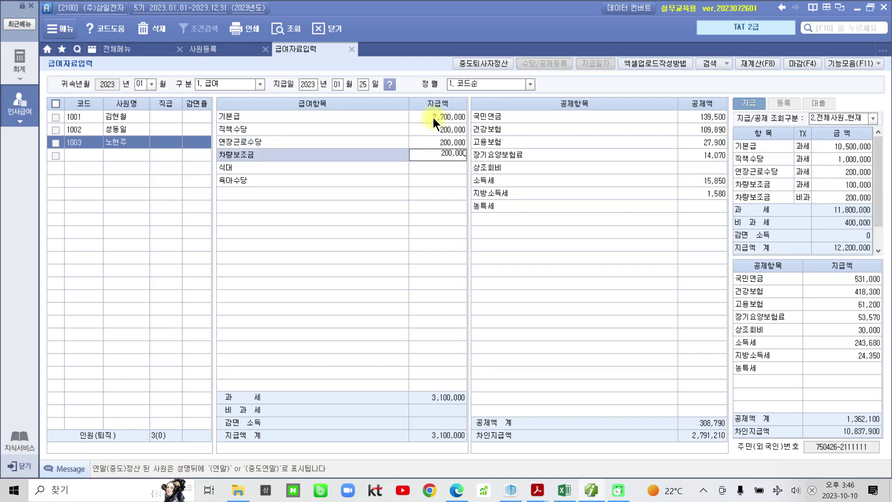
pyautogui.press('Return')
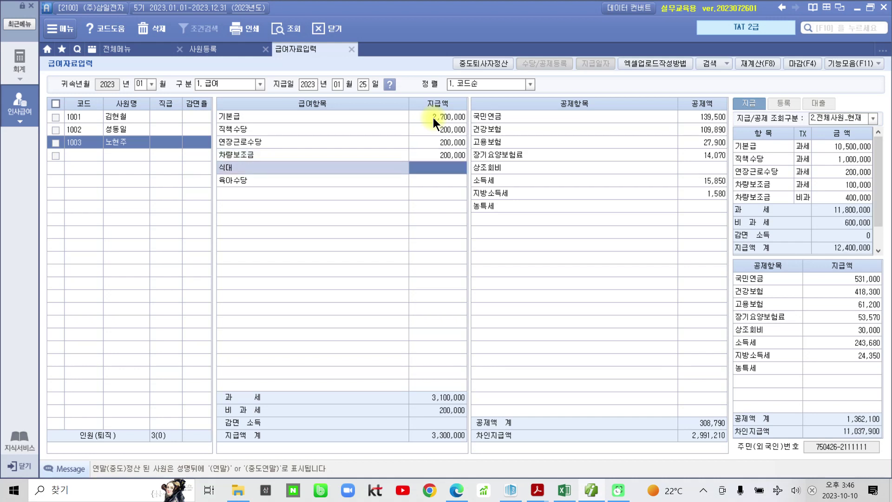
pyautogui.write('2000000')
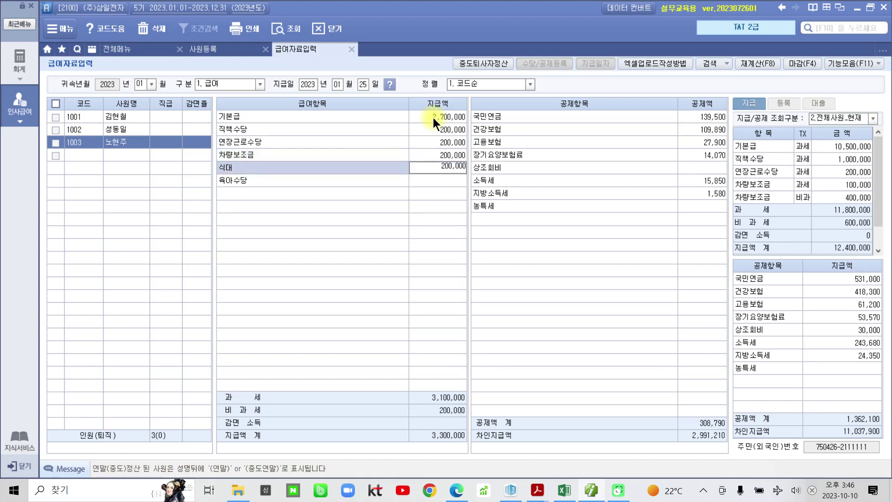
pyautogui.press('Return')
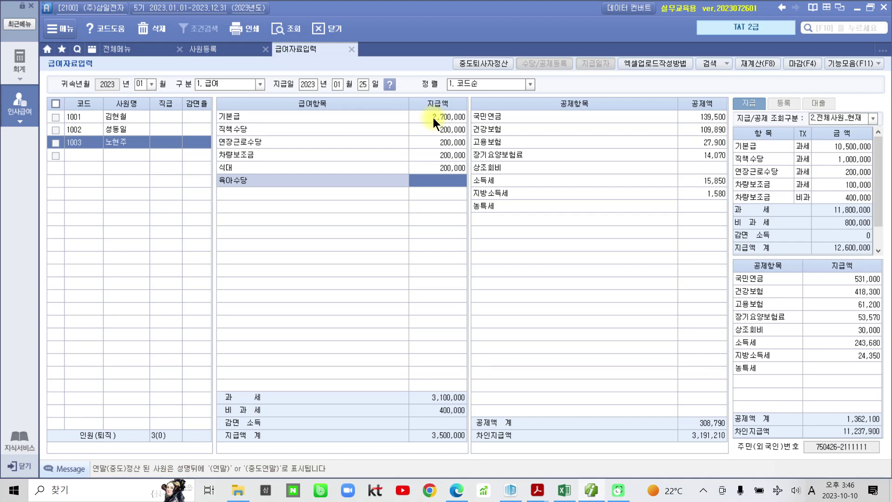
pyautogui.write('100,000')
pyautogui.press('Return')
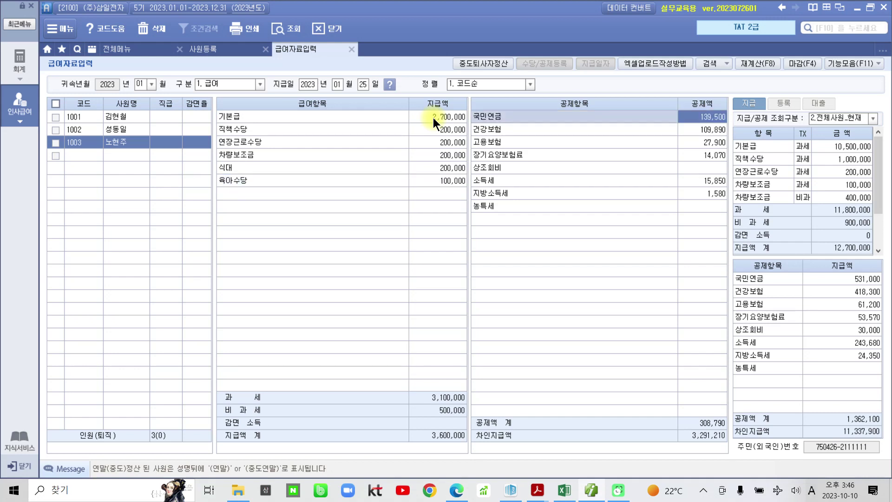
# Enter a 10,000 상조회비 deduction for employee 1003.
pyautogui.click(699, 168)
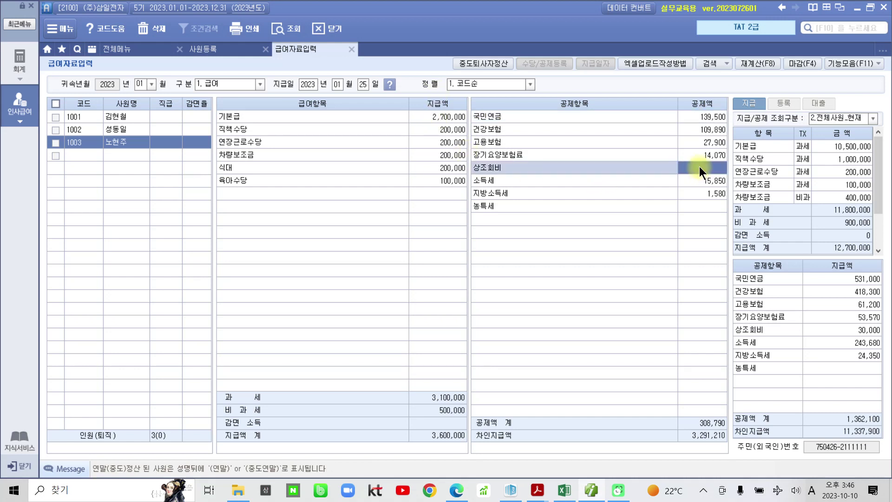
pyautogui.write('10,000')
pyautogui.press('Return')
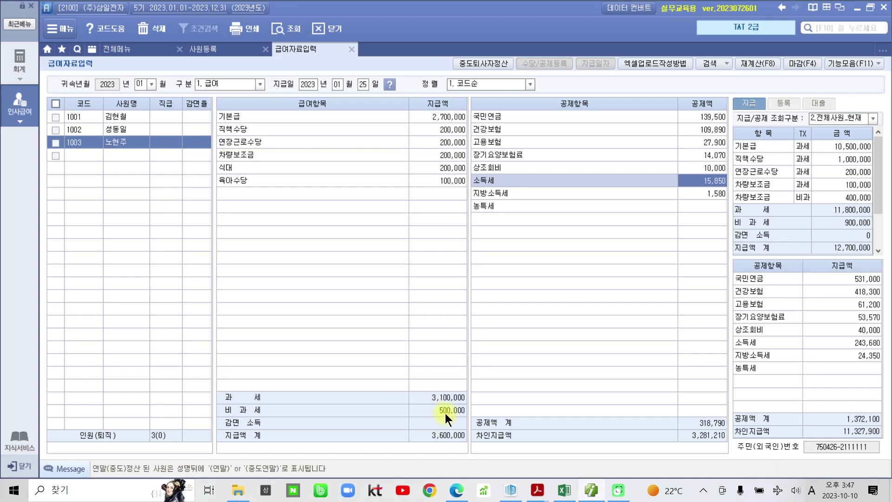
pyautogui.moveTo(426, 402); pyautogui.dragTo(476, 421)
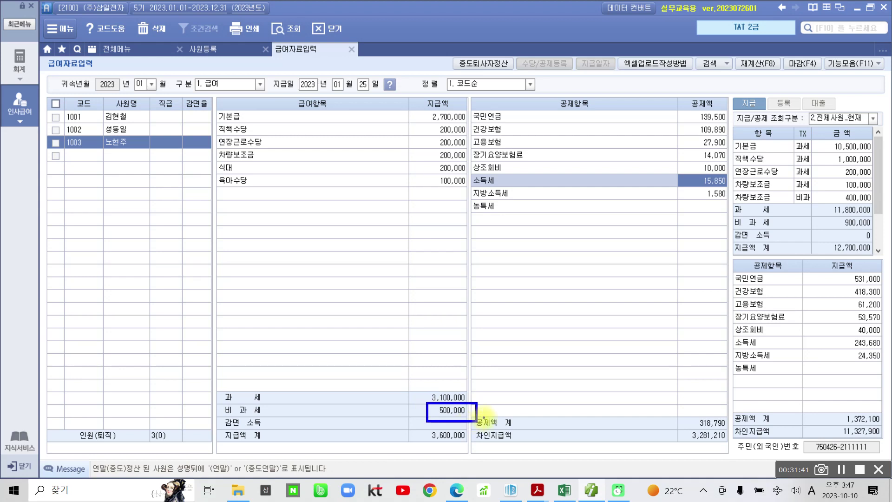
pyautogui.moveTo(458, 200)
pyautogui.mouseDown()
pyautogui.moveTo(473, 214)
pyautogui.moveTo(483, 414)
pyautogui.mouseUp()
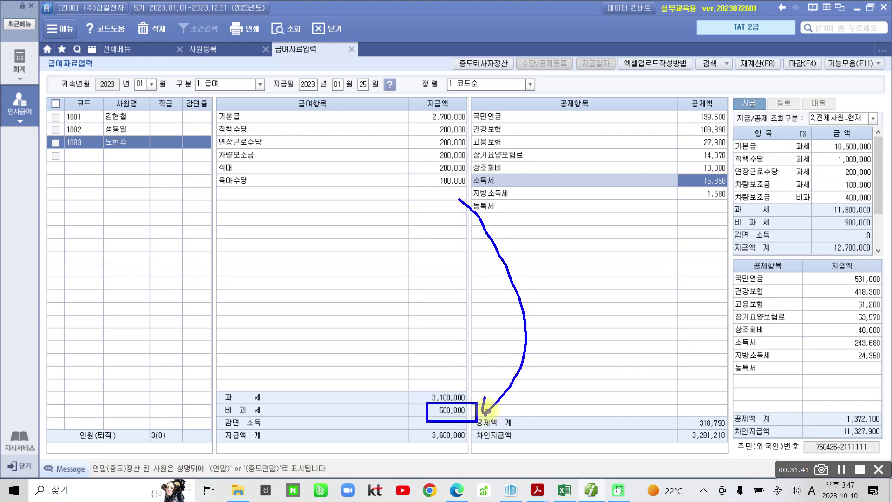
pyautogui.moveTo(473, 172)
pyautogui.mouseDown()
pyautogui.moveTo(534, 358)
pyautogui.moveTo(502, 400)
pyautogui.mouseUp()
pyautogui.moveTo(480, 160)
pyautogui.mouseDown()
pyautogui.moveTo(564, 200)
pyautogui.moveTo(533, 398)
pyautogui.moveTo(514, 408)
pyautogui.mouseUp()
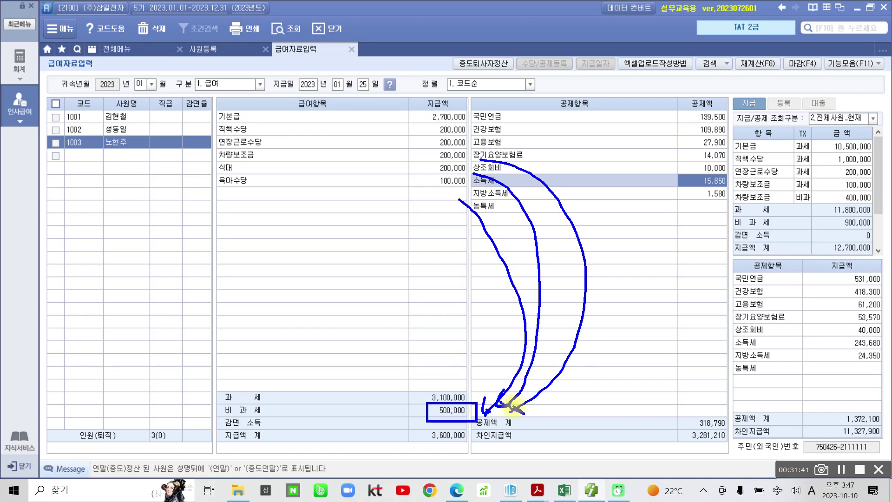
pyautogui.press('Escape')
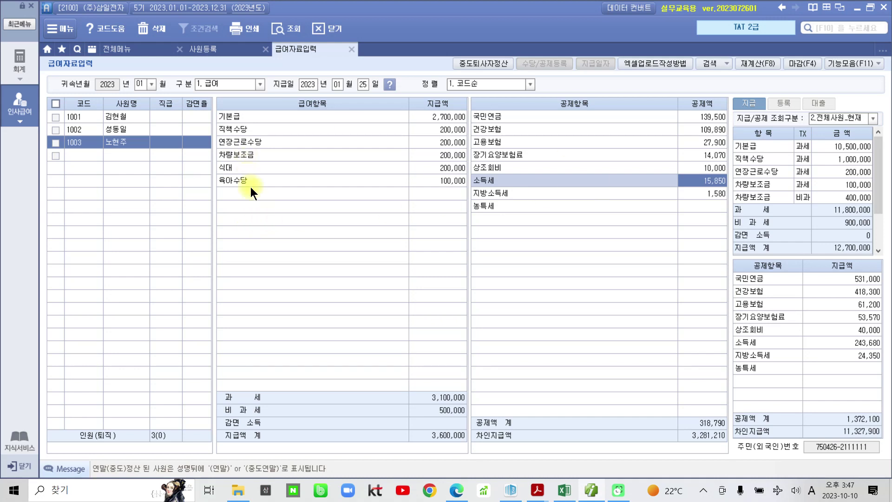
# Start February 2023 regular salary (1.급여) by copying January's payroll data.
pyautogui.click(147, 85)
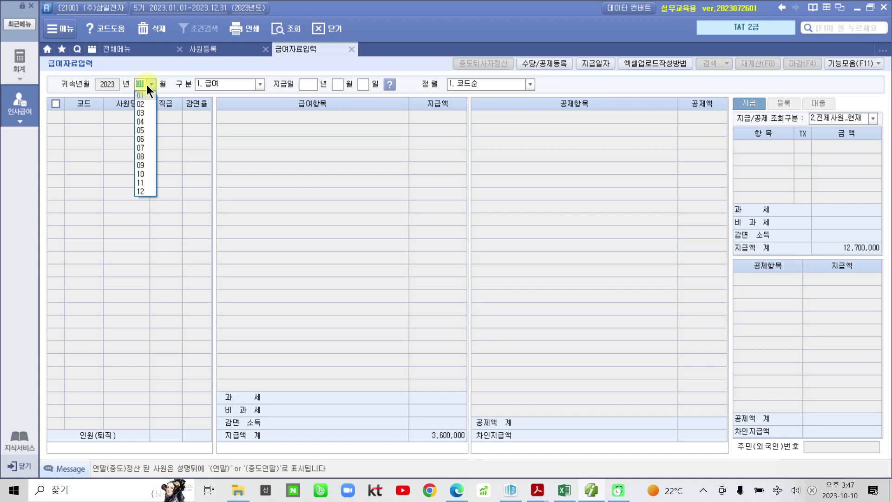
pyautogui.click(141, 105)
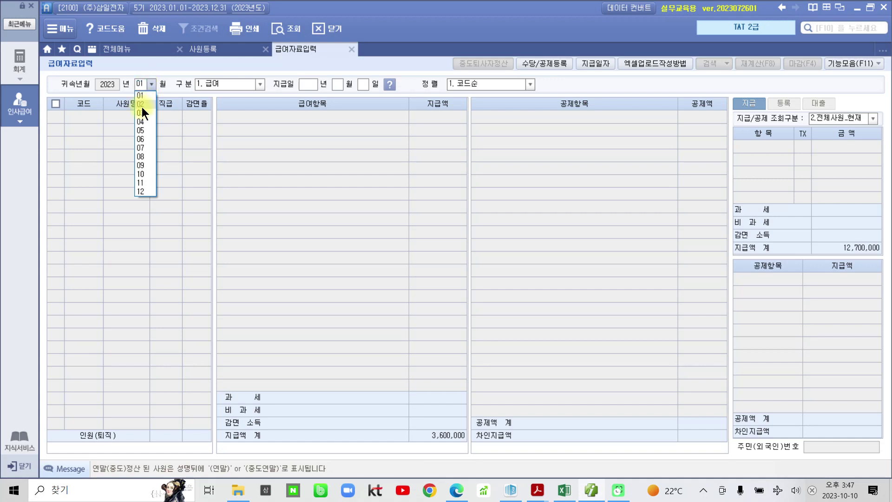
pyautogui.click(258, 83)
pyautogui.click(236, 94)
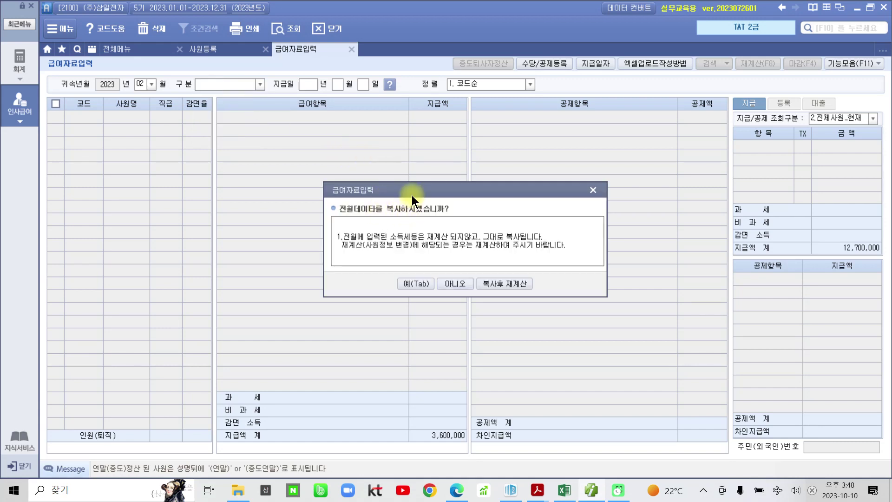
pyautogui.click(407, 284)
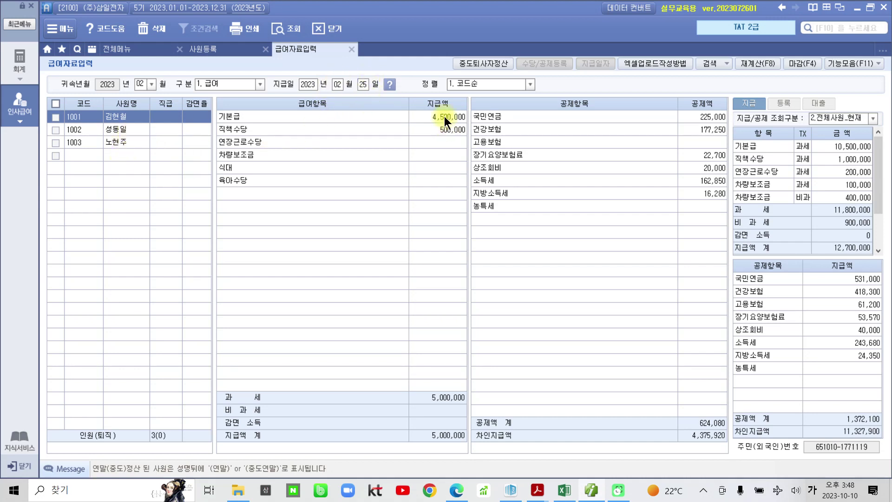
# Compare the copied February pay amounts across employees 1001, 1002 and 1003.
pyautogui.click(146, 131)
pyautogui.click(140, 143)
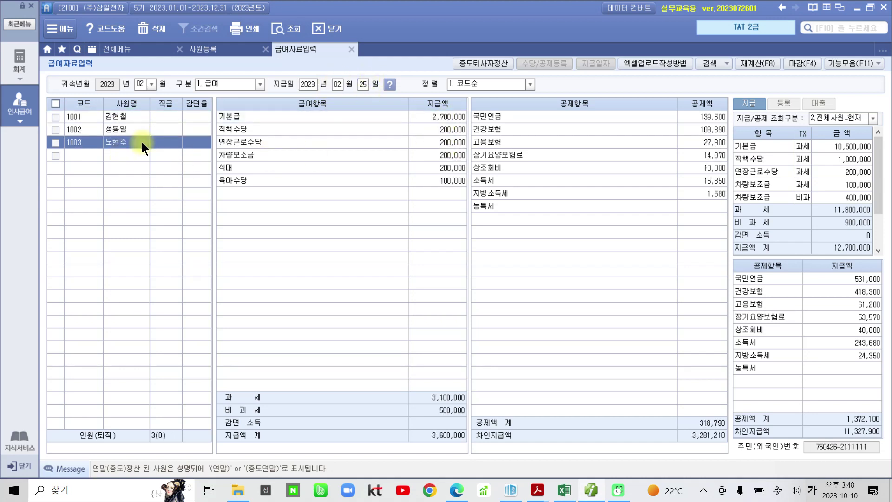
pyautogui.click(146, 122)
pyautogui.click(141, 128)
pyautogui.click(139, 143)
pyautogui.click(144, 119)
pyautogui.click(133, 131)
pyautogui.click(137, 140)
pyautogui.click(141, 118)
pyautogui.click(143, 129)
pyautogui.click(144, 143)
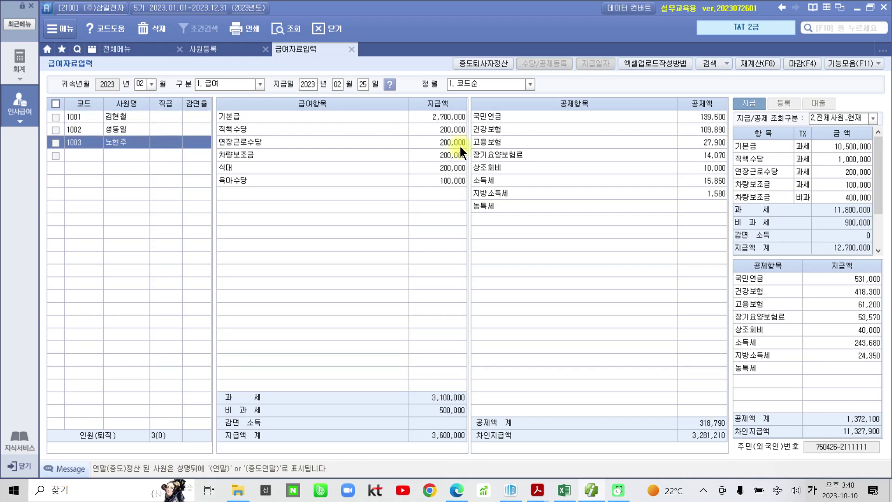
# Recalculate February payroll with every item ticked for all employees.
pyautogui.click(756, 62)
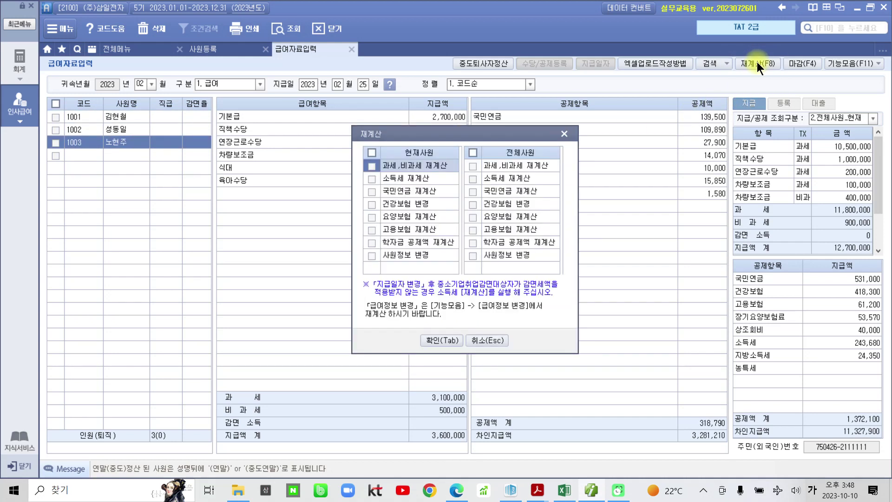
pyautogui.click(441, 340)
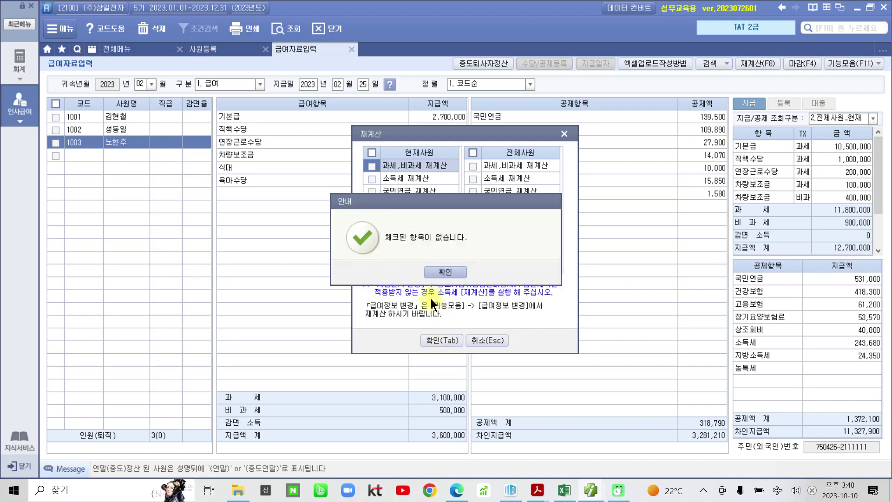
pyautogui.click(442, 273)
pyautogui.click(473, 152)
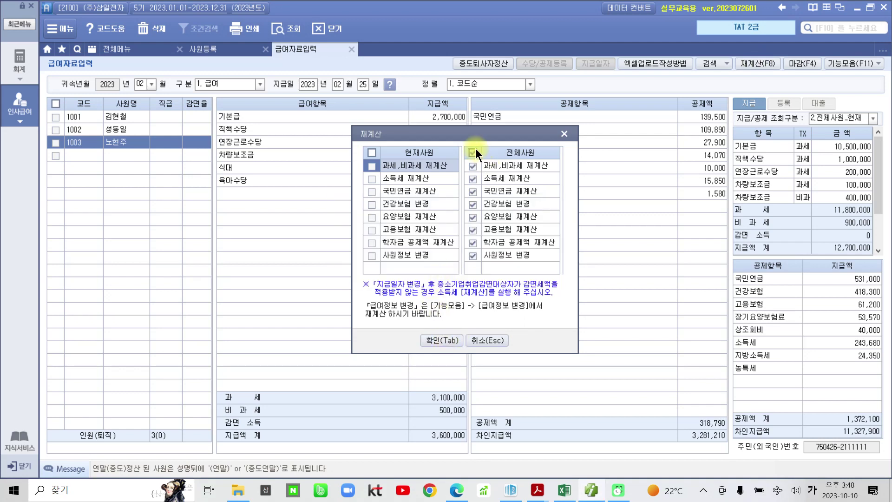
pyautogui.click(440, 340)
pyautogui.click(453, 269)
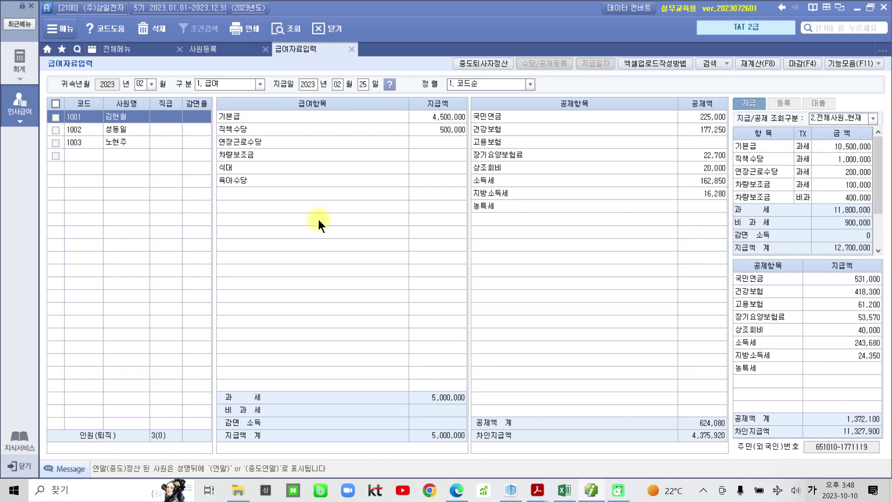
# Create March 2023 regular salary from February's data, recalculated for all employees.
pyautogui.click(151, 84)
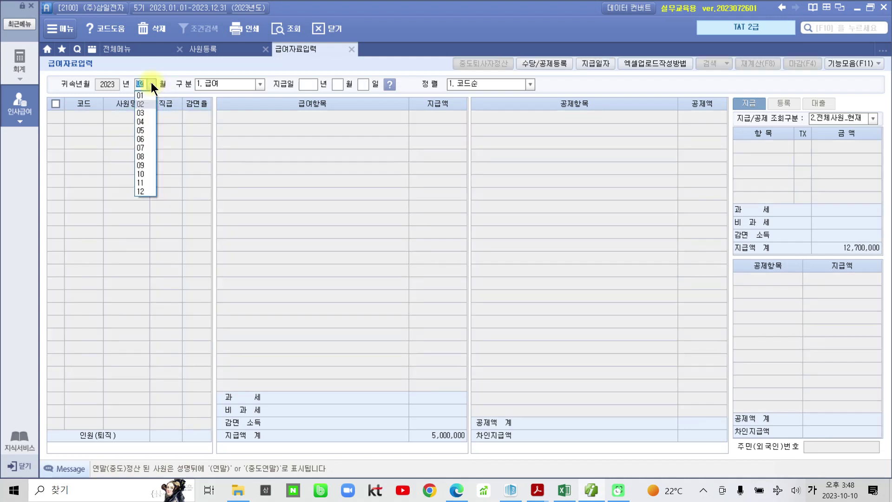
pyautogui.click(147, 111)
pyautogui.click(260, 84)
pyautogui.click(239, 95)
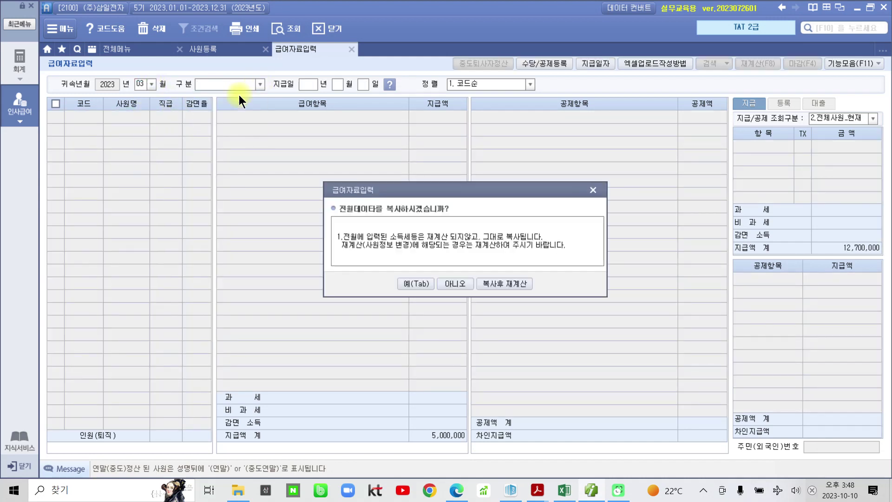
pyautogui.click(517, 286)
pyautogui.press('Return')
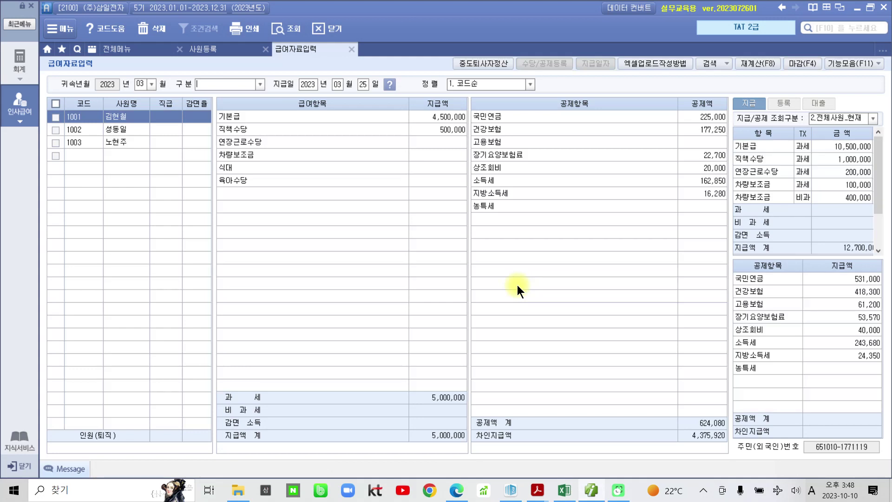
pyautogui.press('F8')
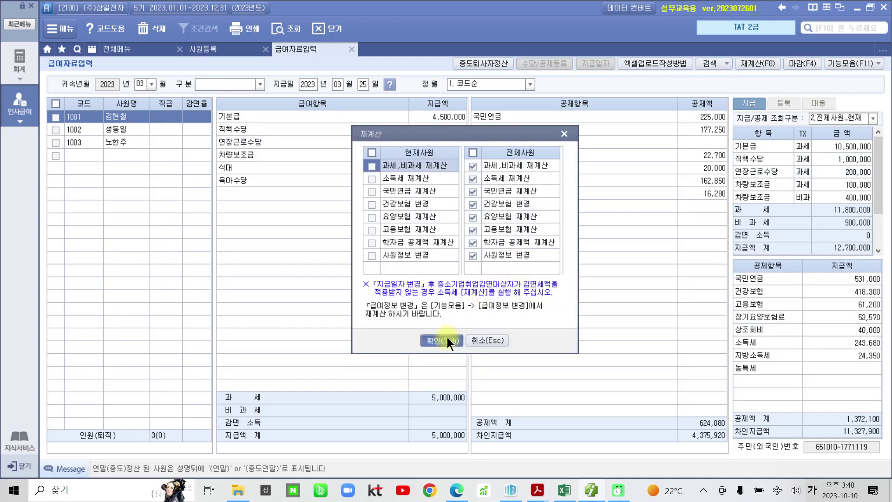
pyautogui.click(442, 340)
pyautogui.click(446, 272)
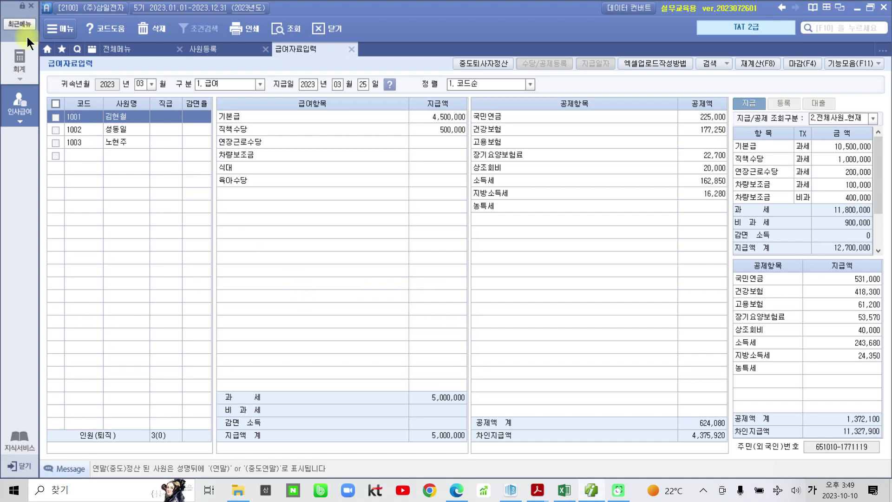
# Create April 2023 regular salary from March's data, recalculated for all employees.
pyautogui.click(149, 84)
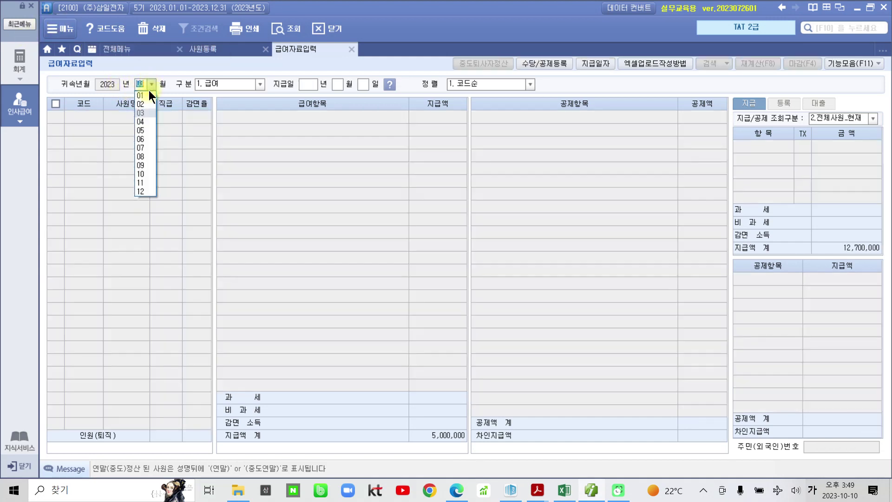
pyautogui.click(146, 123)
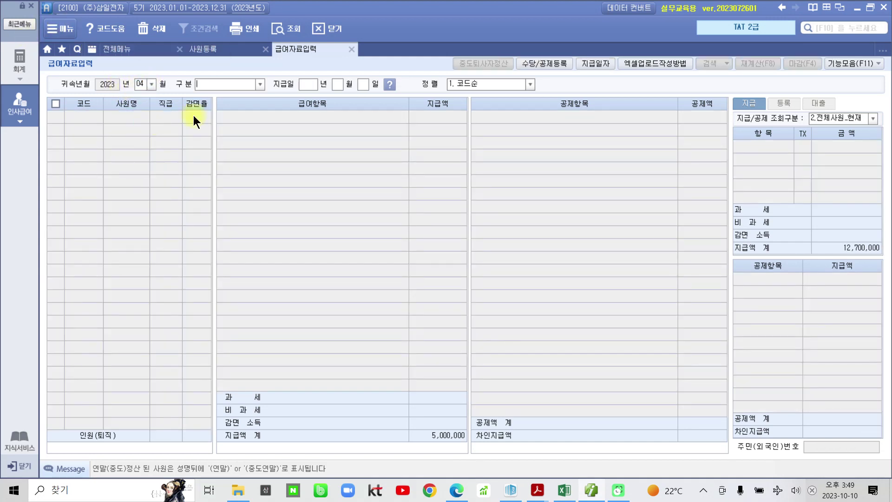
pyautogui.click(259, 84)
pyautogui.click(246, 97)
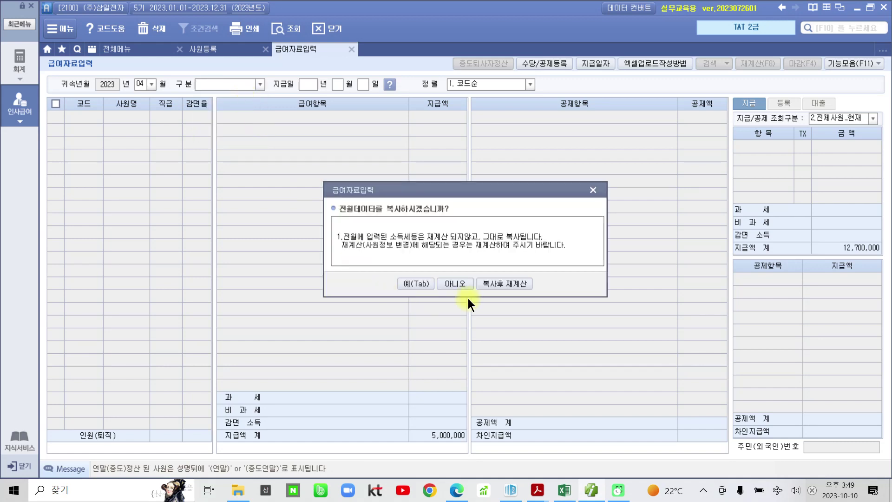
pyautogui.click(504, 285)
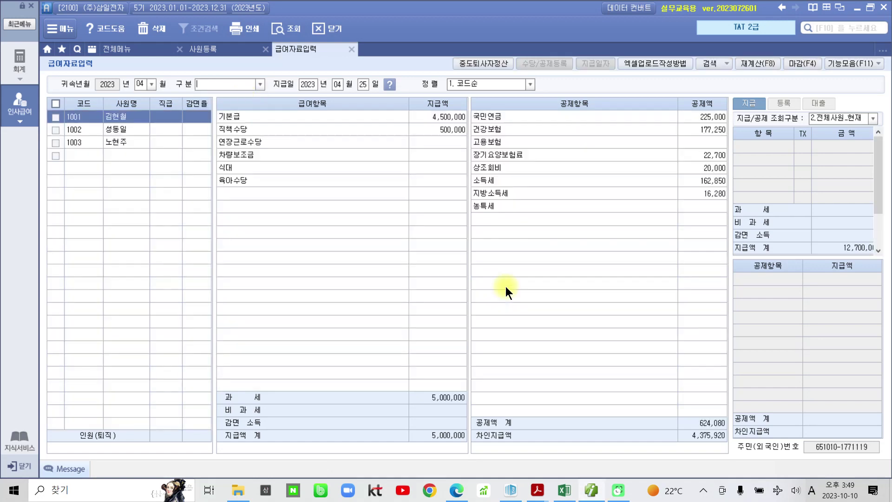
pyautogui.click(445, 341)
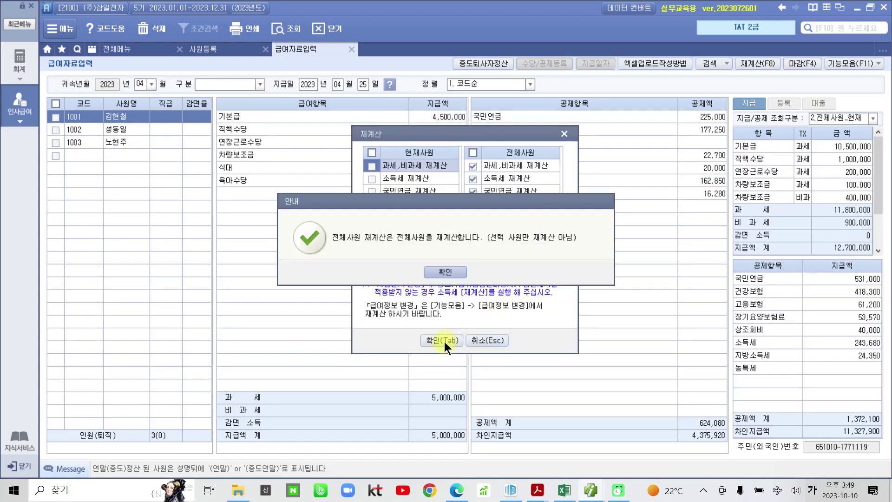
pyautogui.click(445, 272)
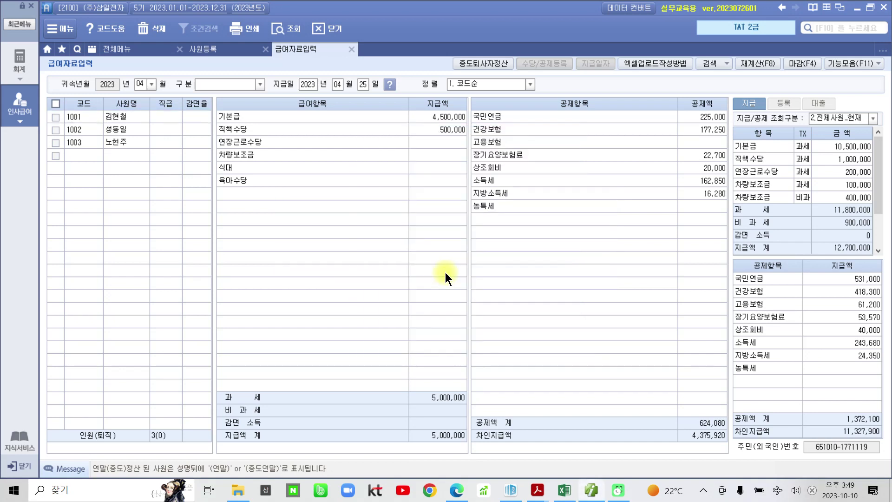
# Create May 2023 regular salary from April's data, recalculated for all employees.
pyautogui.click(152, 84)
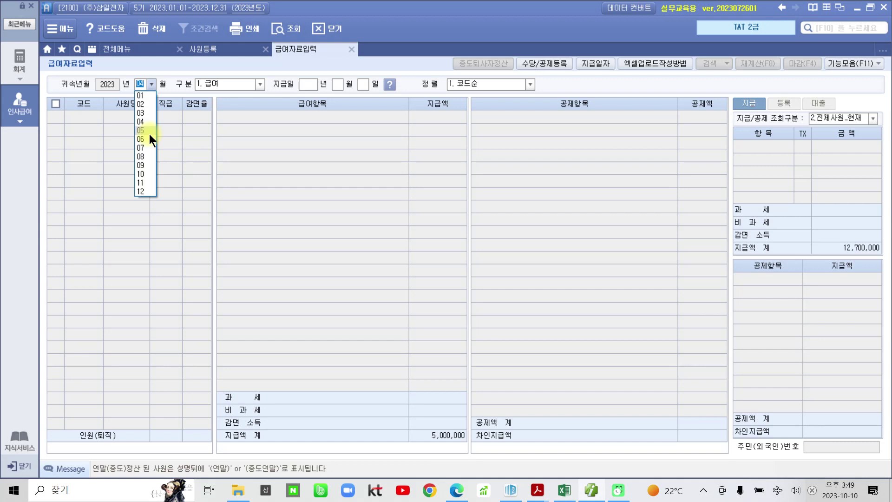
pyautogui.click(149, 134)
pyautogui.click(255, 84)
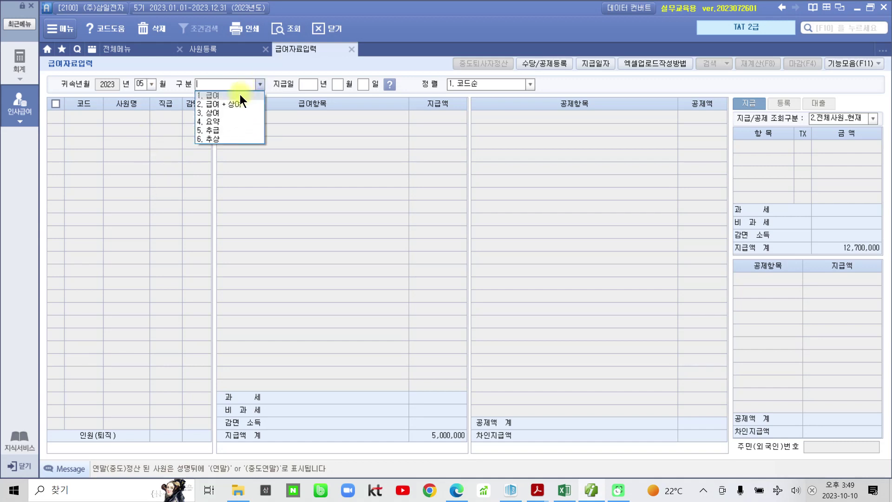
pyautogui.click(240, 94)
pyautogui.click(511, 282)
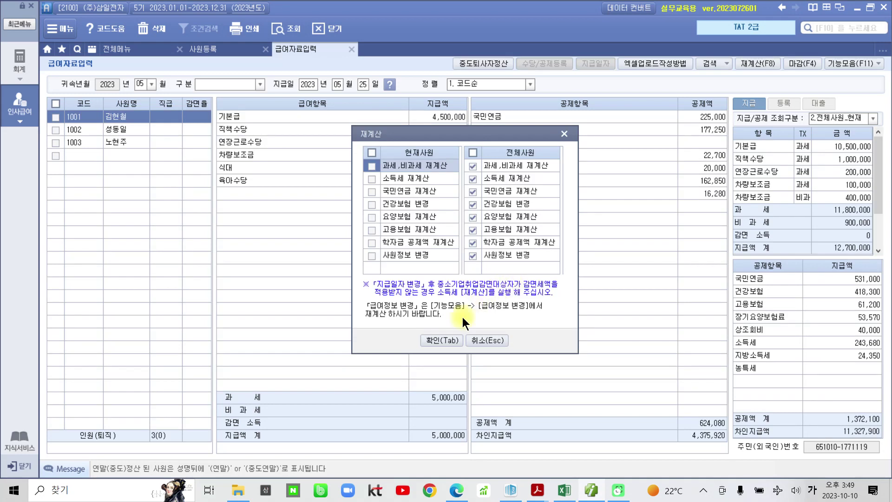
pyautogui.click(436, 334)
pyautogui.click(449, 272)
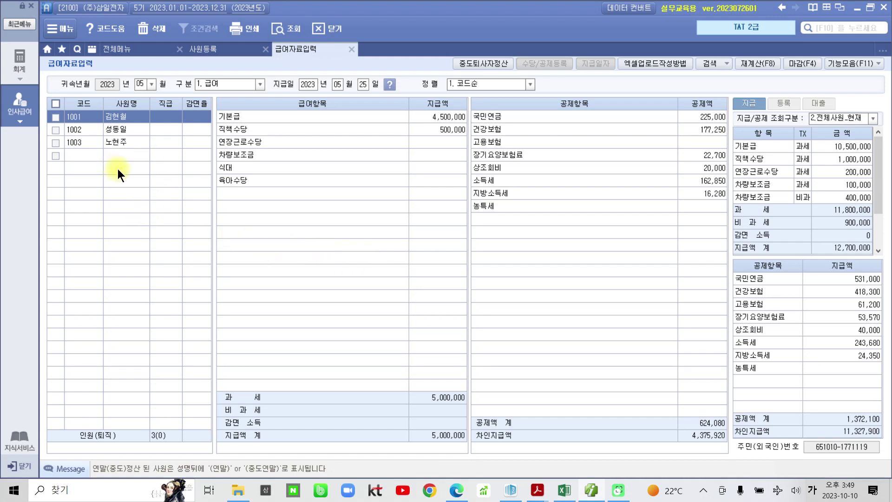
# Create June 2023 regular salary (1.급여) from May's data via 복사후 재계산 for all employees.
pyautogui.click(153, 83)
pyautogui.click(147, 140)
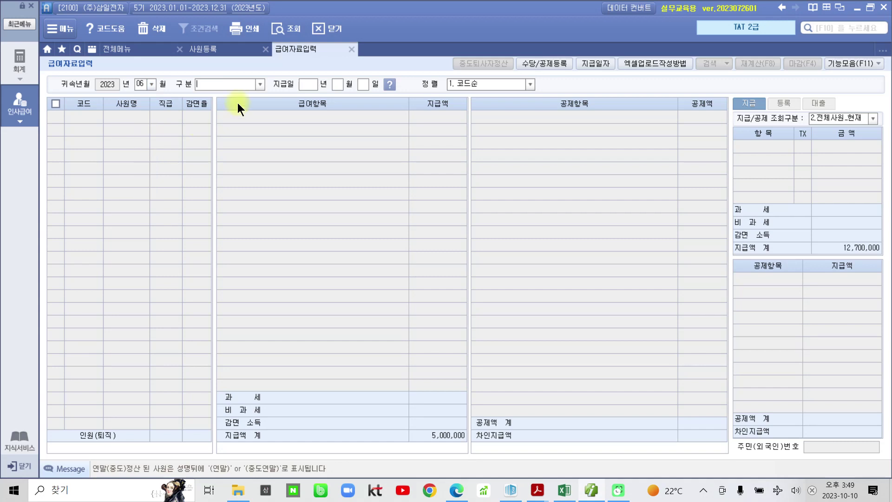
pyautogui.click(259, 84)
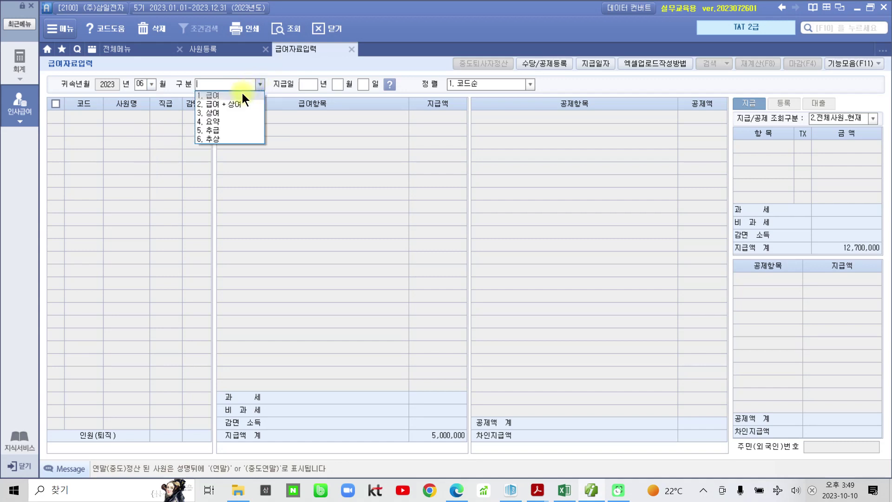
pyautogui.click(242, 95)
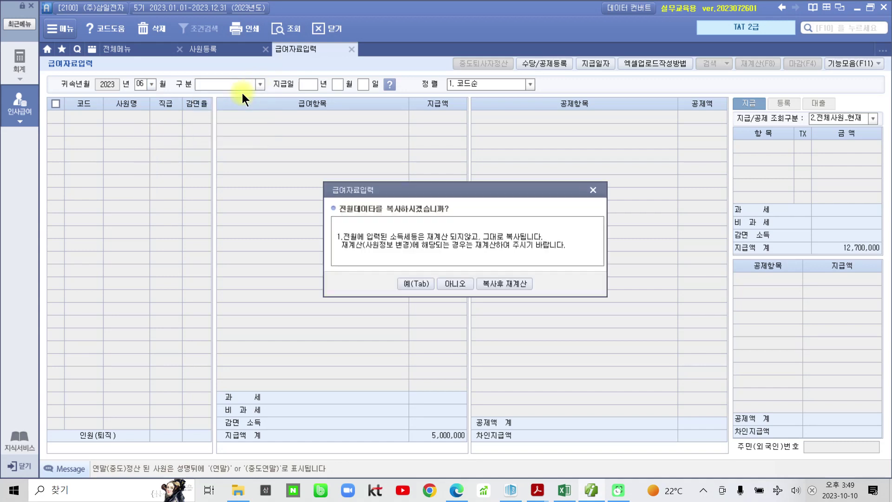
pyautogui.click(492, 281)
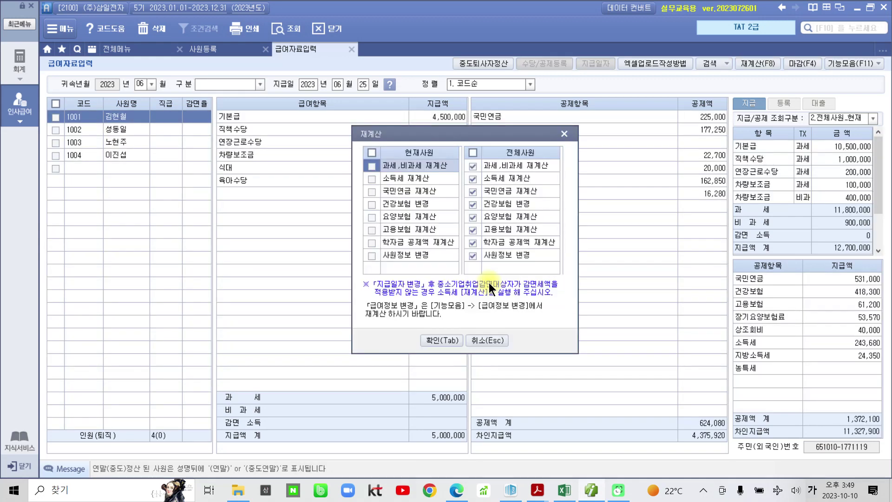
pyautogui.click(438, 336)
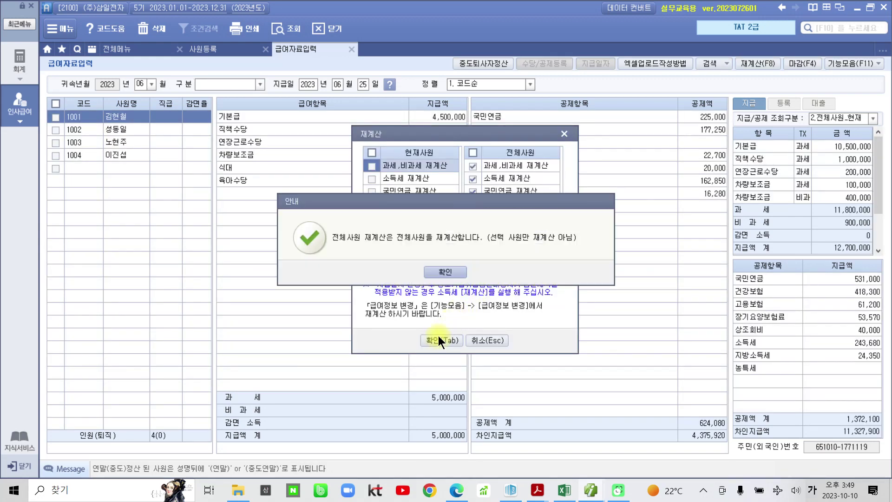
pyautogui.click(440, 264)
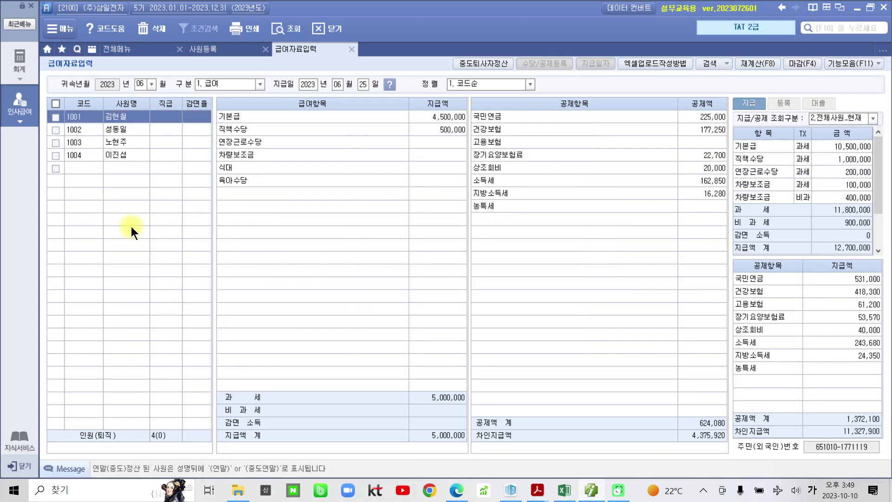
# Select employee 1004's June pay and enter a base pay of 1,900,000.
pyautogui.click(124, 155)
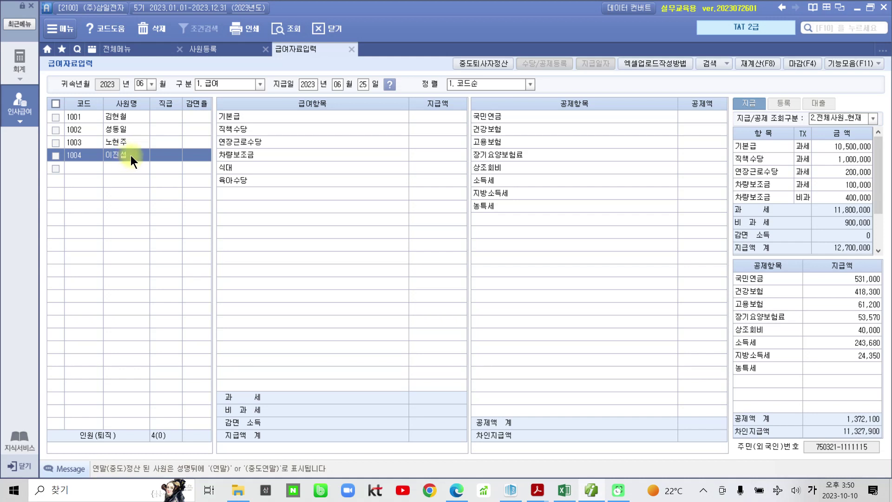
pyautogui.click(434, 117)
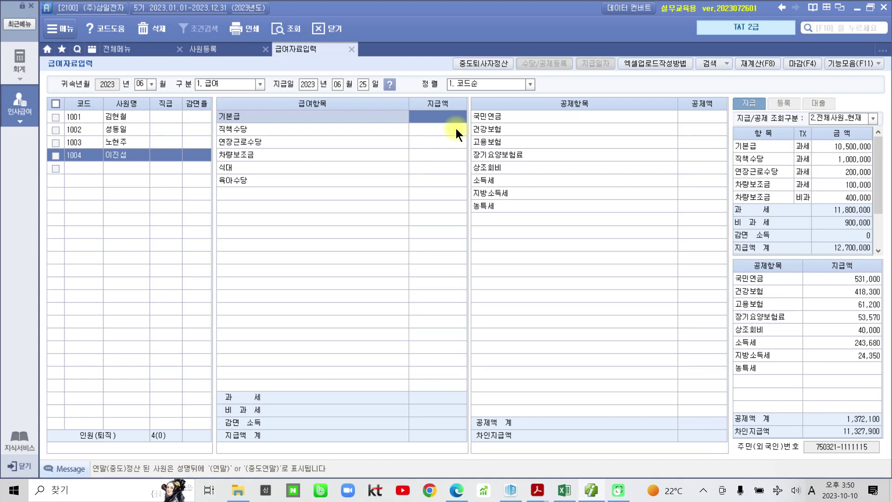
pyautogui.write('1,900,000')
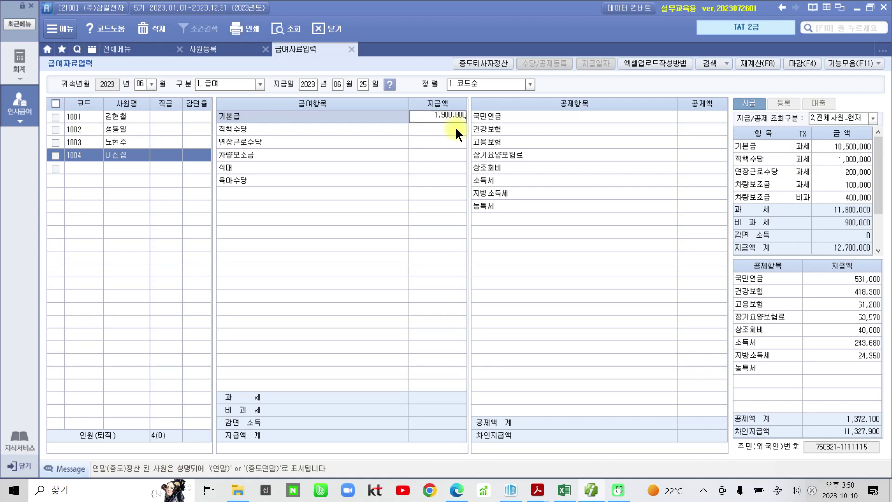
pyautogui.press('Return')
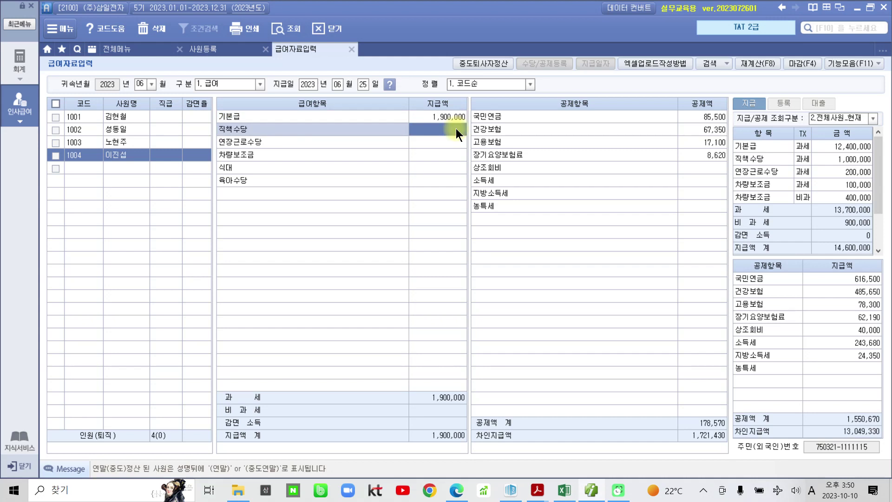
# Enter a 300,000 overtime allowance (연장근로수당) and a 200,000 meal allowance (식대).
pyautogui.press('Return')
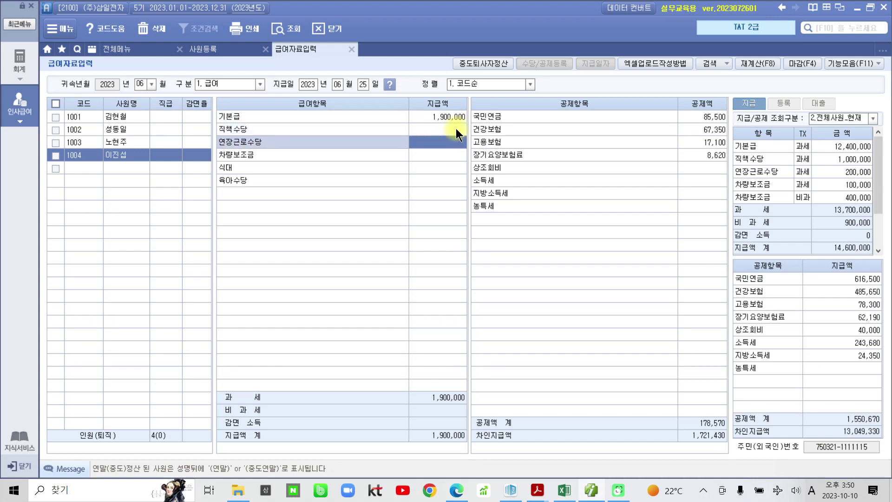
pyautogui.write('300,000')
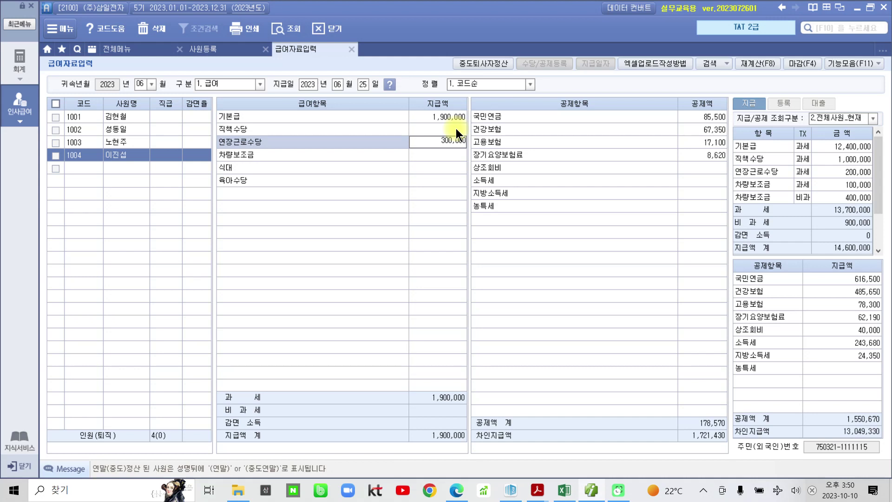
pyautogui.press('Return')
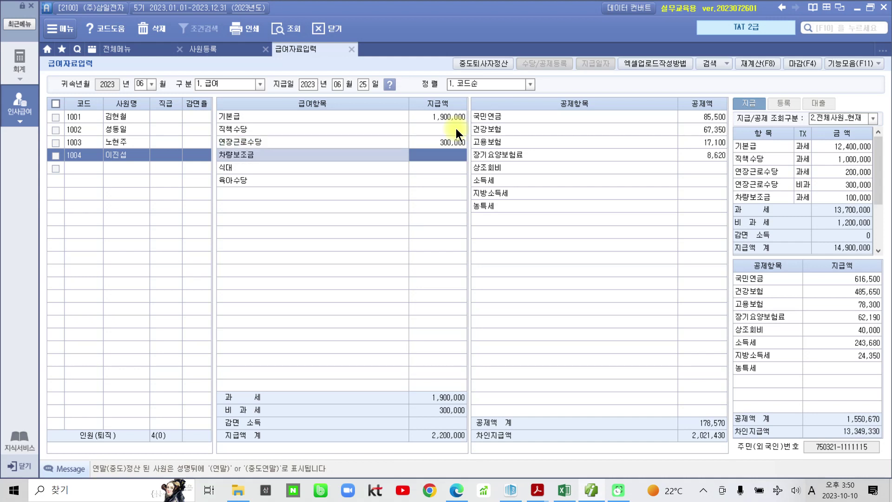
pyautogui.press('Return')
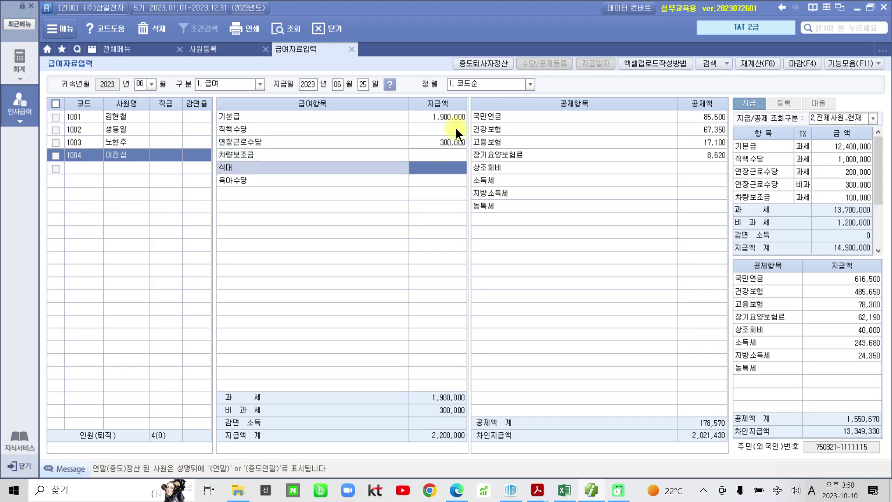
pyautogui.write('200,000')
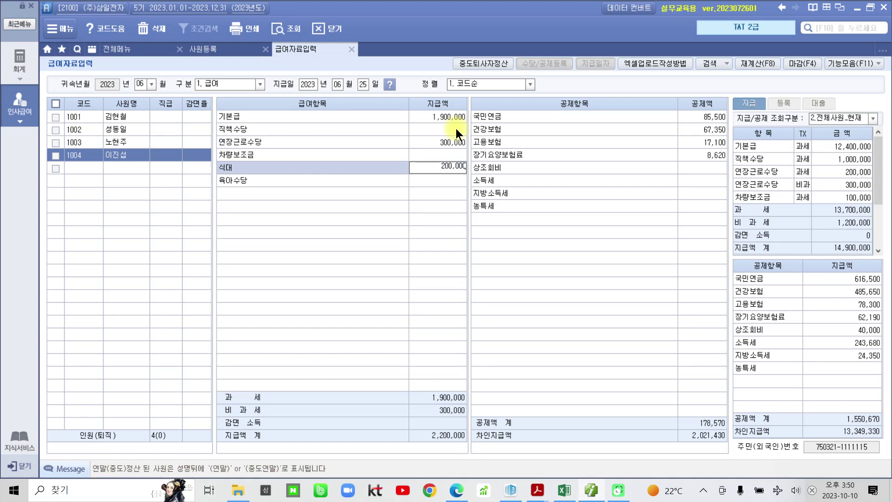
pyautogui.press('Return')
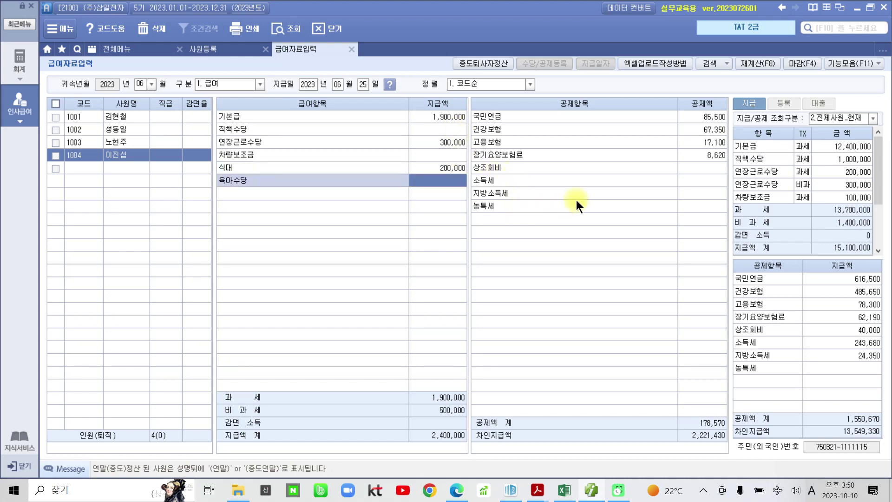
# Enter a 10,000 상조회비 deduction.
pyautogui.click(677, 167)
pyautogui.write('10')
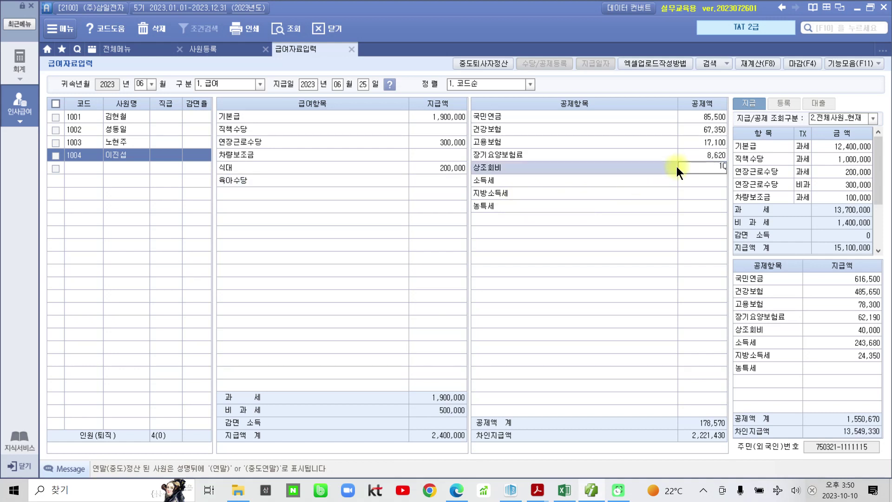
pyautogui.write(',000')
pyautogui.press('Return')
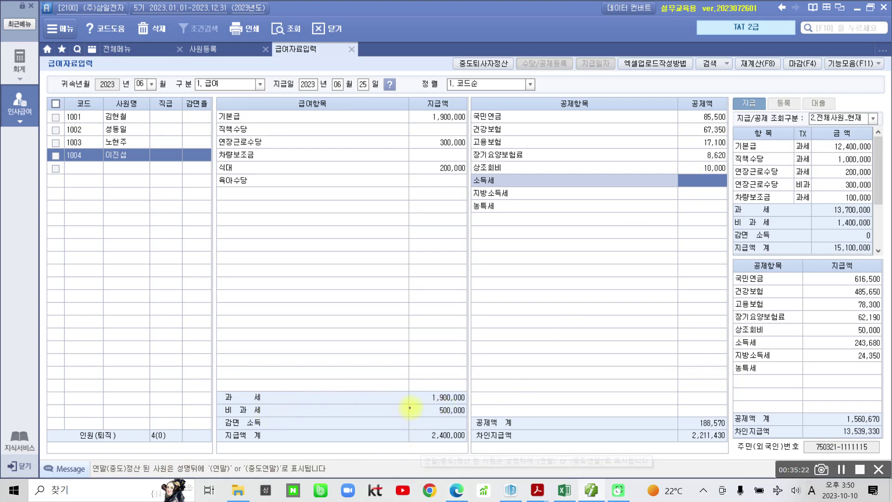
pyautogui.moveTo(407, 403); pyautogui.dragTo(481, 415)
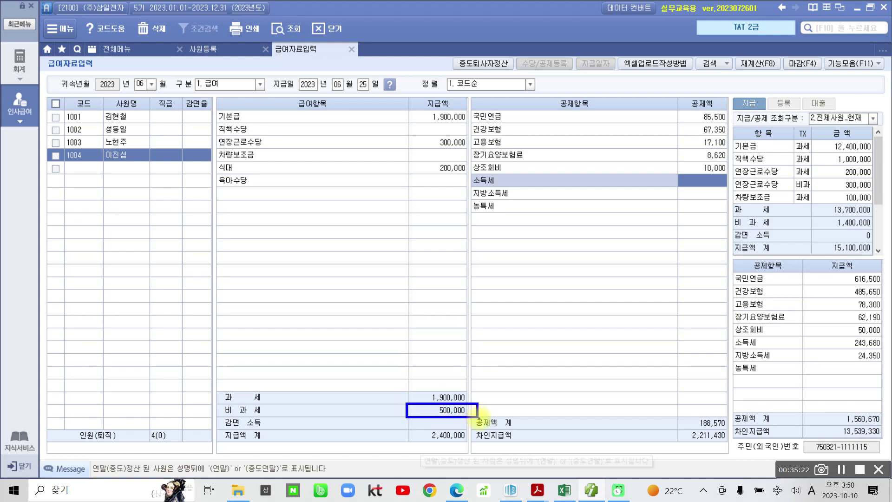
pyautogui.moveTo(459, 183)
pyautogui.mouseDown()
pyautogui.moveTo(448, 154)
pyautogui.moveTo(467, 174)
pyautogui.moveTo(460, 199)
pyautogui.mouseUp()
pyautogui.moveTo(460, 160)
pyautogui.mouseDown()
pyautogui.moveTo(418, 151)
pyautogui.moveTo(474, 135)
pyautogui.moveTo(466, 147)
pyautogui.moveTo(506, 255)
pyautogui.moveTo(479, 397)
pyautogui.moveTo(484, 386)
pyautogui.mouseUp()
pyautogui.moveTo(108, 173)
pyautogui.mouseDown()
pyautogui.moveTo(132, 137)
pyautogui.moveTo(101, 184)
pyautogui.mouseUp()
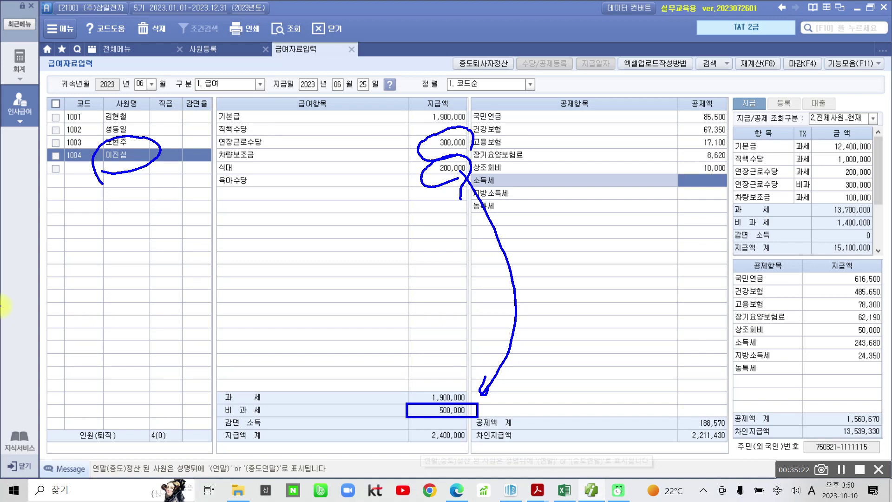
pyautogui.press('Escape')
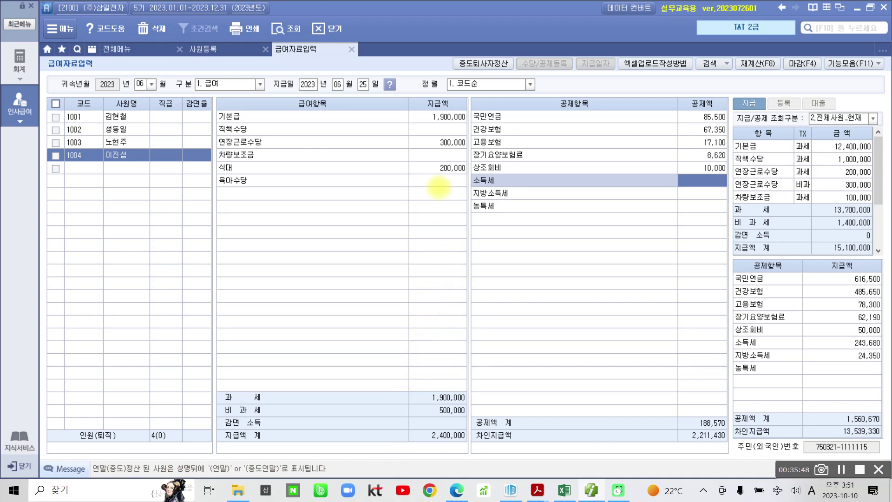
pyautogui.moveTo(401, 103); pyautogui.dragTo(472, 125)
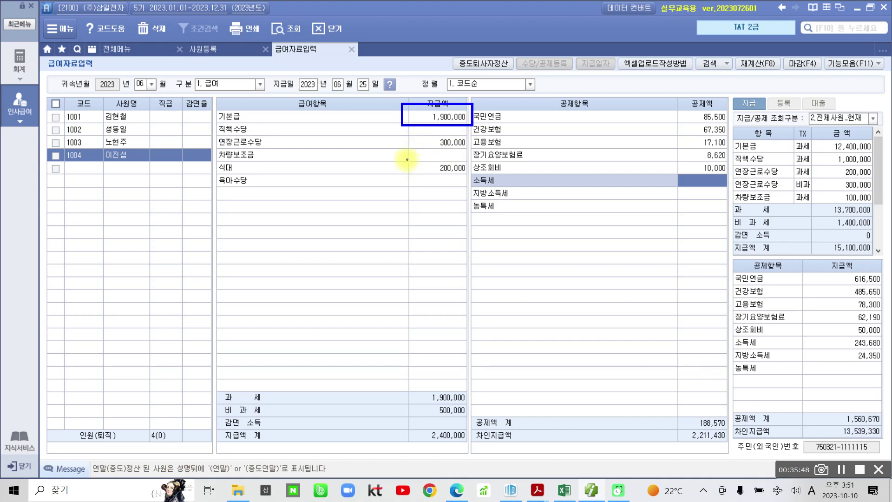
pyautogui.moveTo(401, 158); pyautogui.dragTo(473, 176)
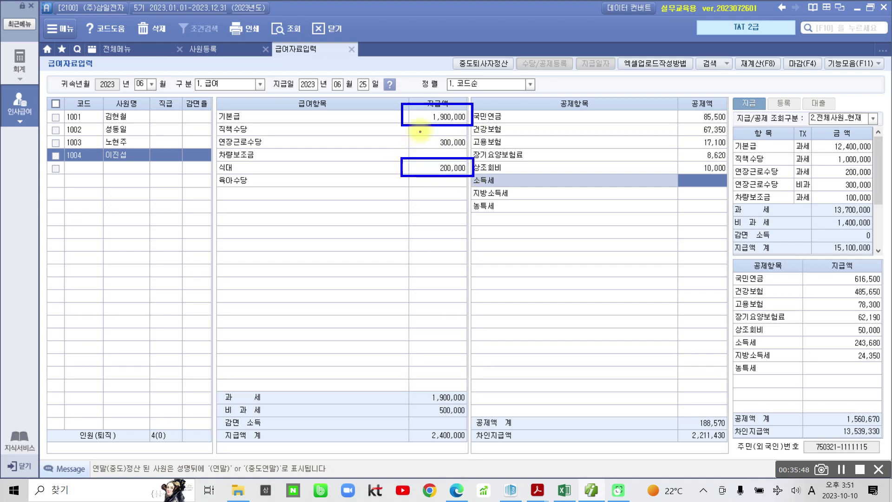
pyautogui.moveTo(407, 118)
pyautogui.mouseDown()
pyautogui.moveTo(387, 122)
pyautogui.moveTo(392, 167)
pyautogui.moveTo(403, 171)
pyautogui.mouseUp()
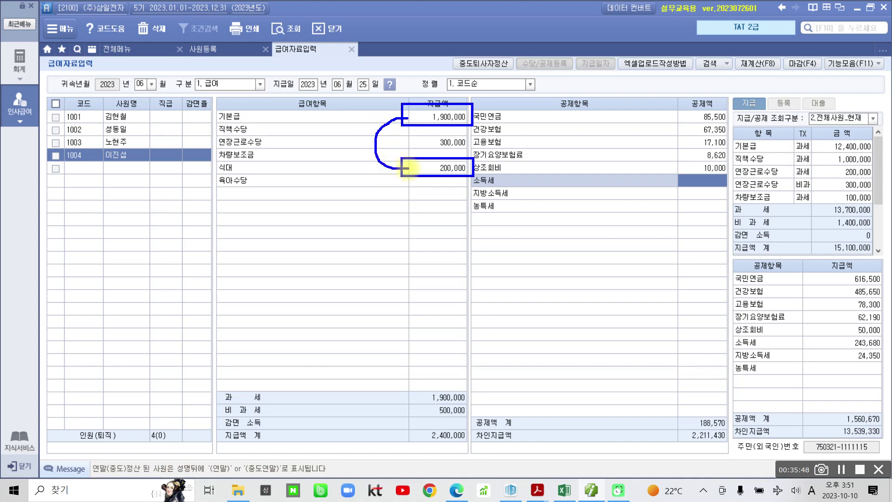
pyautogui.moveTo(463, 257); pyautogui.dragTo(499, 295)
pyautogui.moveTo(521, 250)
pyautogui.mouseDown()
pyautogui.moveTo(514, 278)
pyautogui.moveTo(609, 231)
pyautogui.moveTo(606, 253)
pyautogui.moveTo(573, 282)
pyautogui.mouseUp()
pyautogui.moveTo(599, 232)
pyautogui.mouseDown()
pyautogui.moveTo(663, 224)
pyautogui.moveTo(668, 211)
pyautogui.mouseUp()
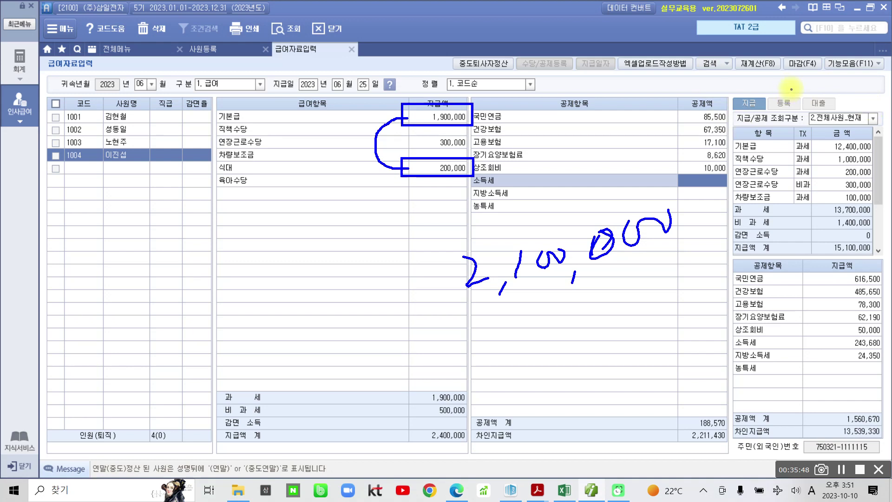
pyautogui.press('Escape')
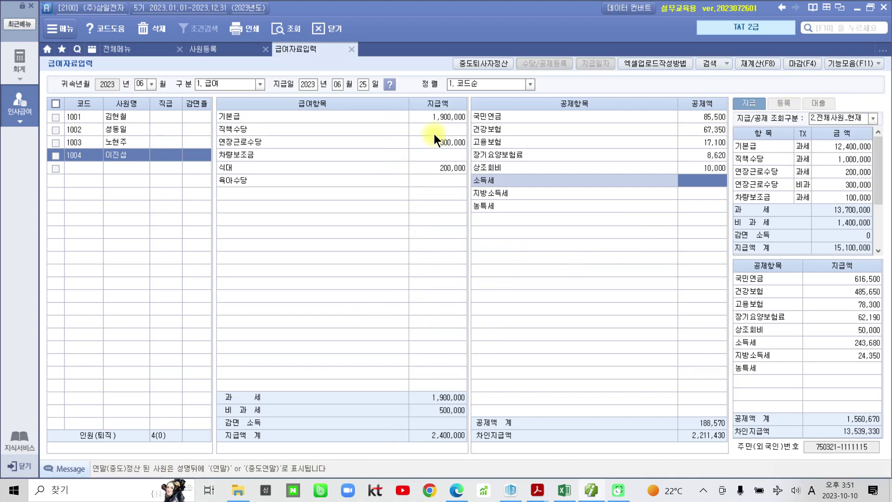
pyautogui.click(450, 119)
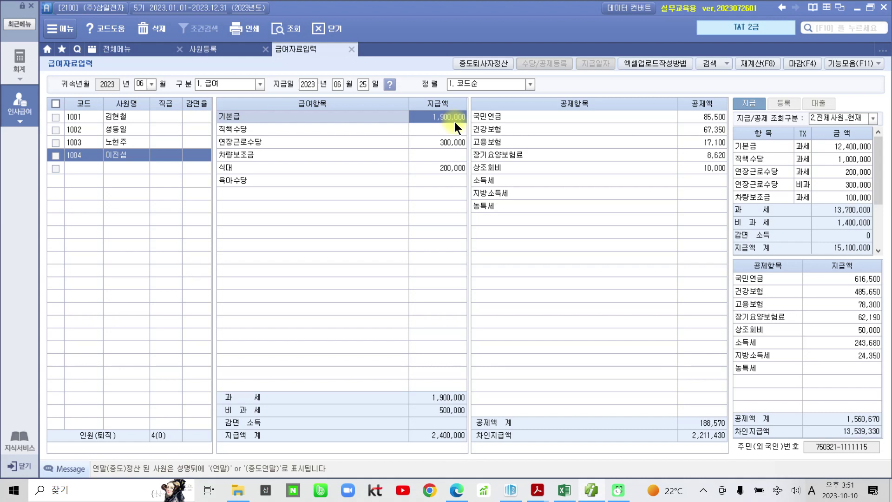
pyautogui.write('2,000,000')
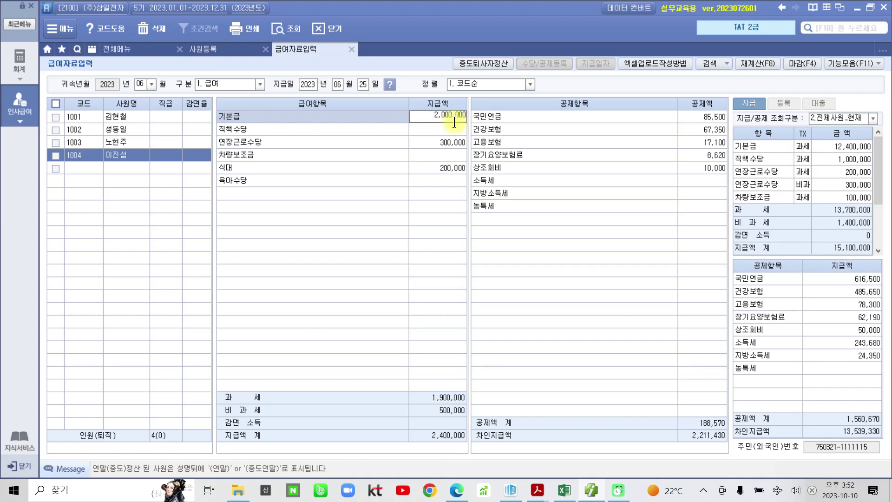
pyautogui.press('Return')
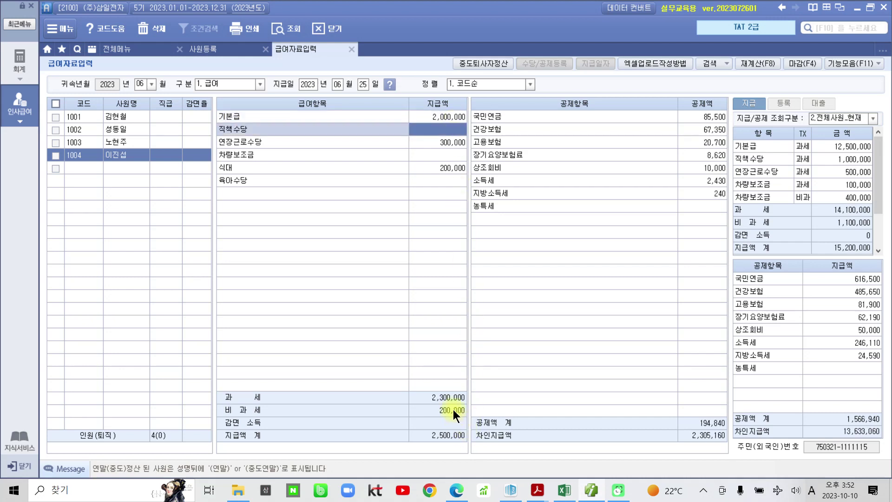
pyautogui.click(445, 169)
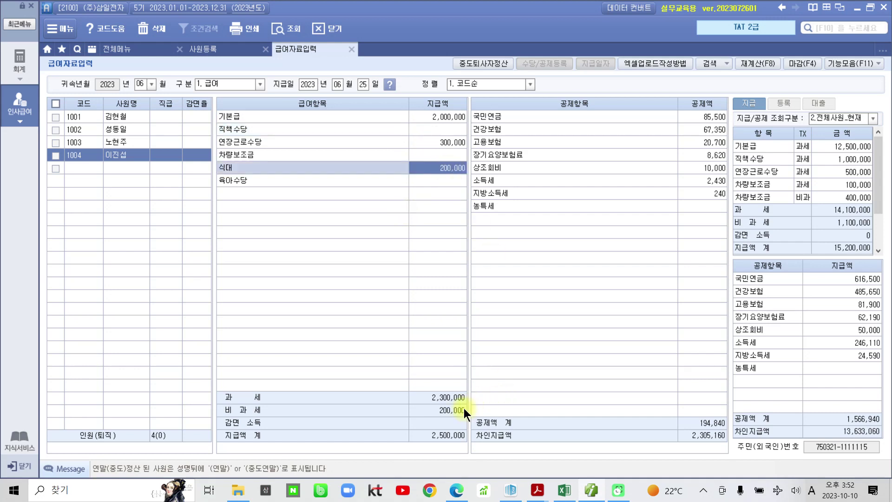
pyautogui.click(444, 142)
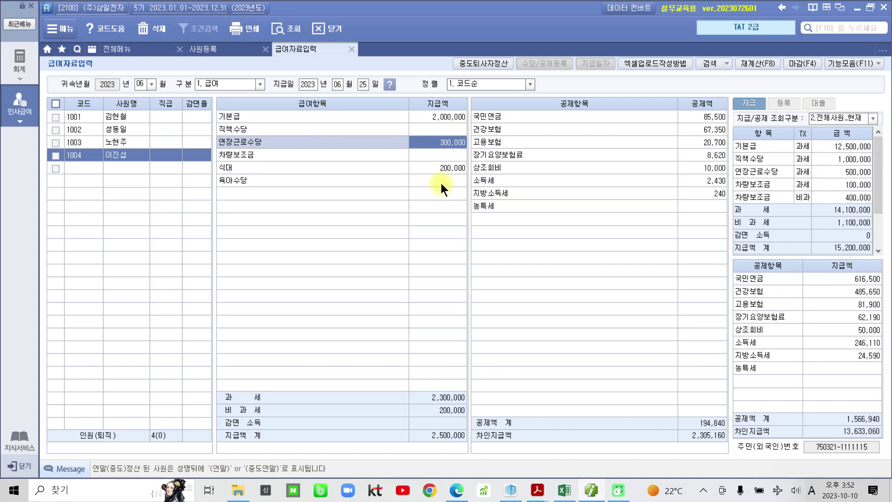
pyautogui.click(446, 117)
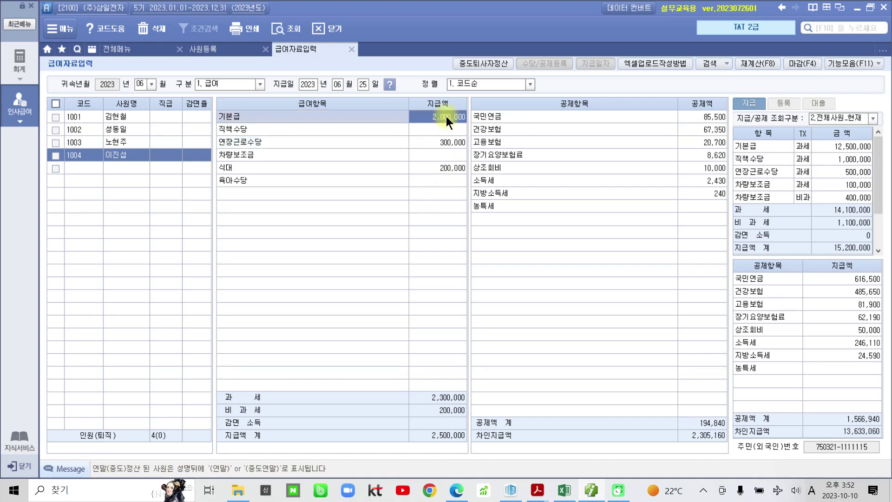
pyautogui.write('1900')
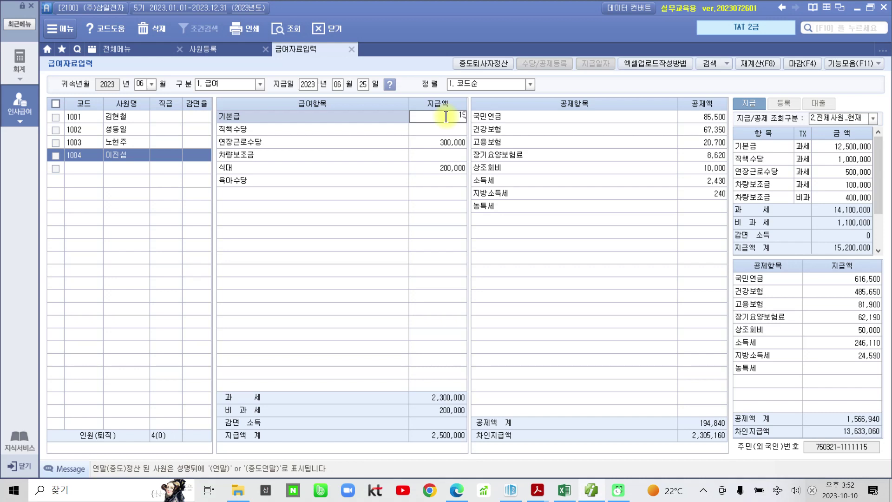
pyautogui.press('Return')
pyautogui.click(446, 117)
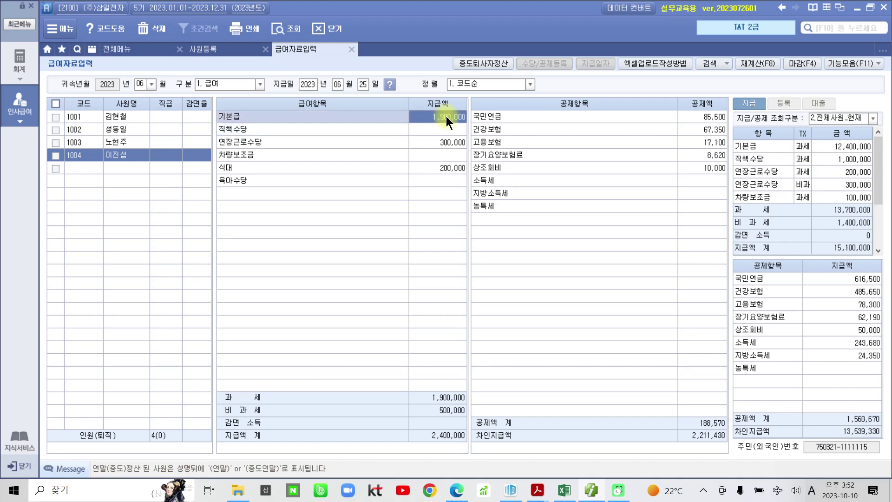
pyautogui.click(428, 164)
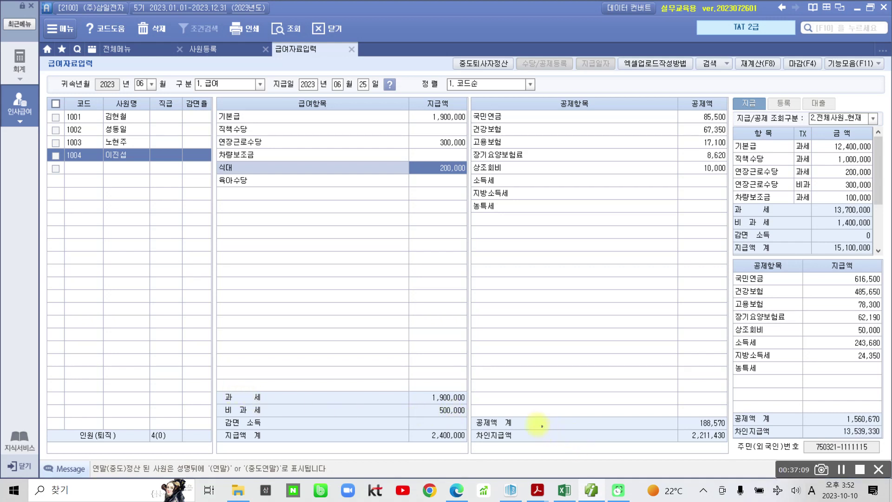
pyautogui.moveTo(473, 410)
pyautogui.mouseDown()
pyautogui.moveTo(612, 431)
pyautogui.moveTo(727, 428)
pyautogui.mouseUp()
pyautogui.moveTo(473, 429); pyautogui.dragTo(730, 449)
pyautogui.moveTo(616, 437); pyautogui.dragTo(642, 431)
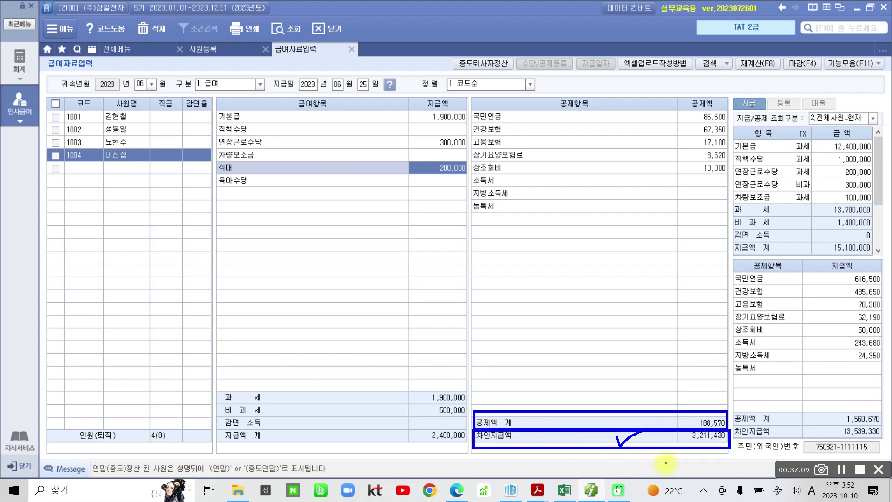
pyautogui.press('Escape')
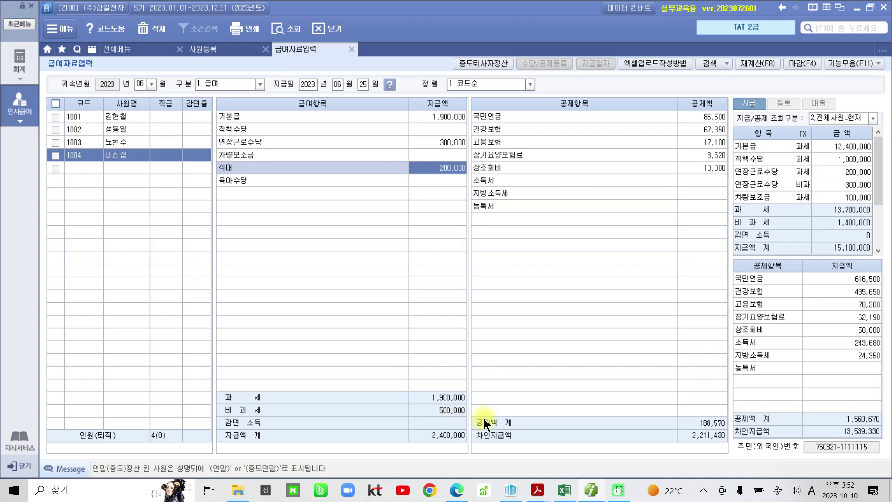